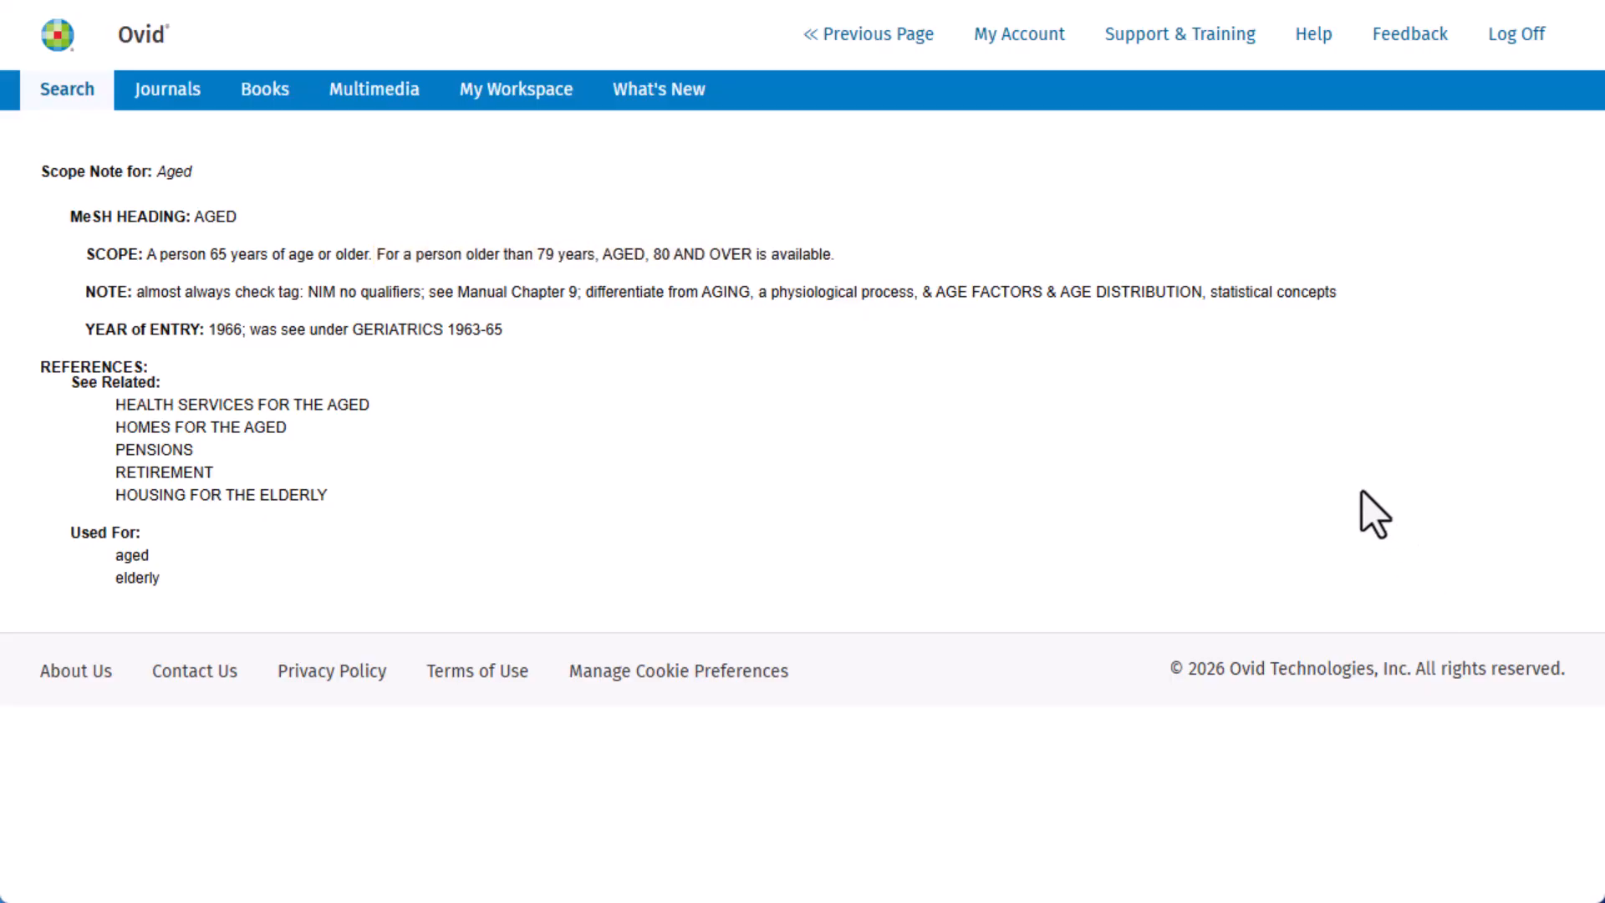
Step: Leave the scope note, open the tree for the Aged subject heading, and run an exploded search on it without choosing any subheadings
{"action": "left_click", "coordinate": [909, 37]}
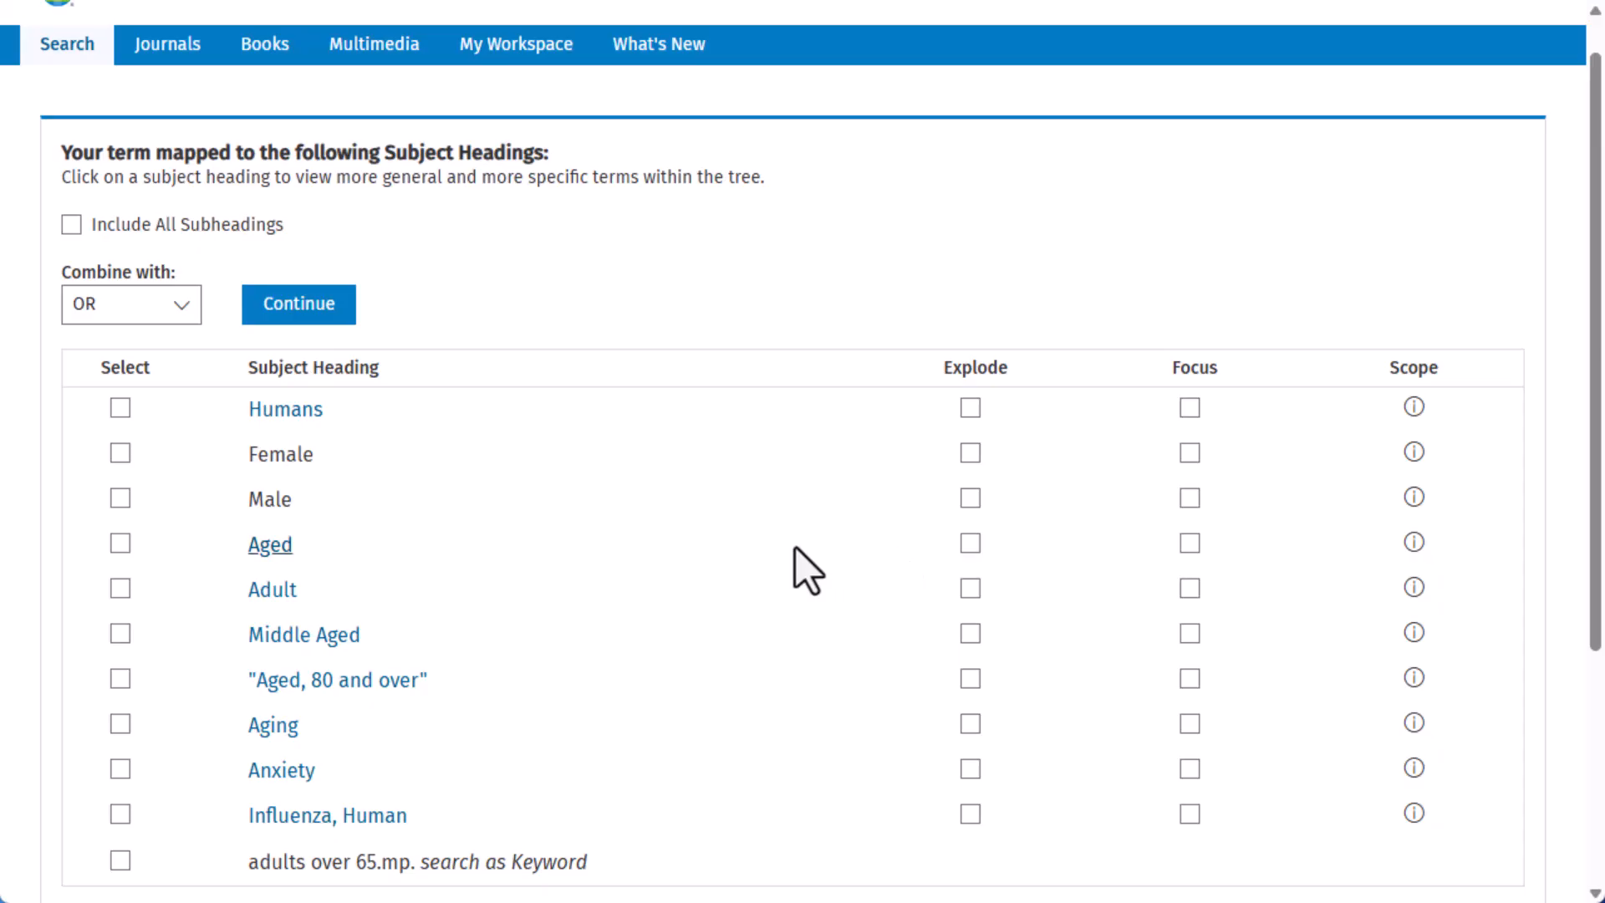
{"action": "left_click", "coordinate": [280, 558]}
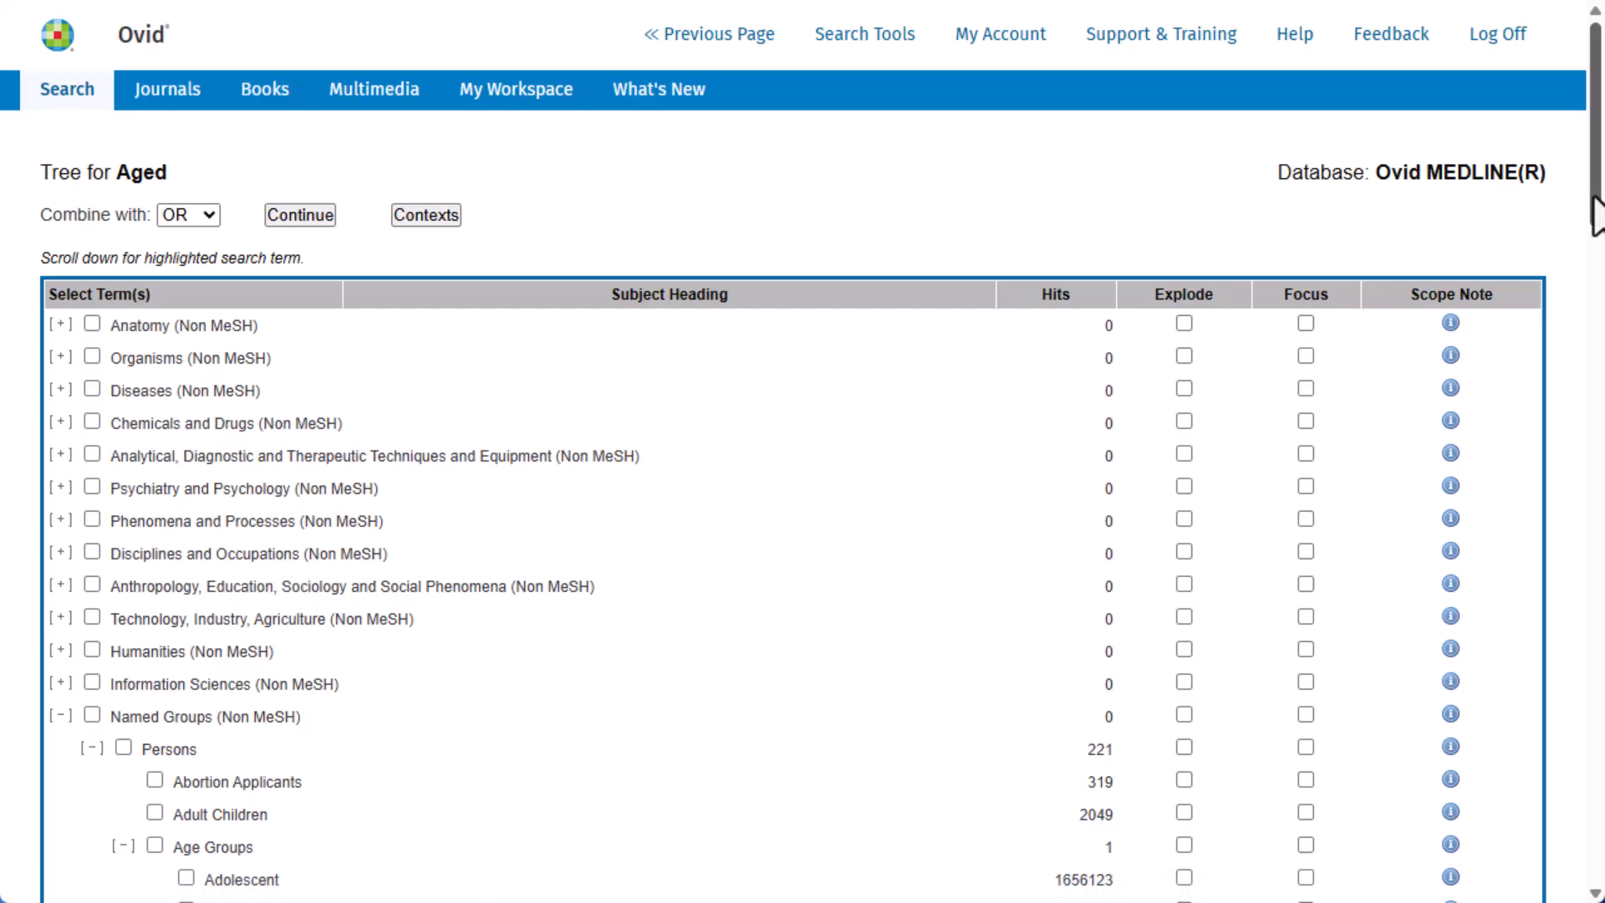
{"action": "left_click_drag", "start_coordinate": [1597, 216], "coordinate": [1601, 261]}
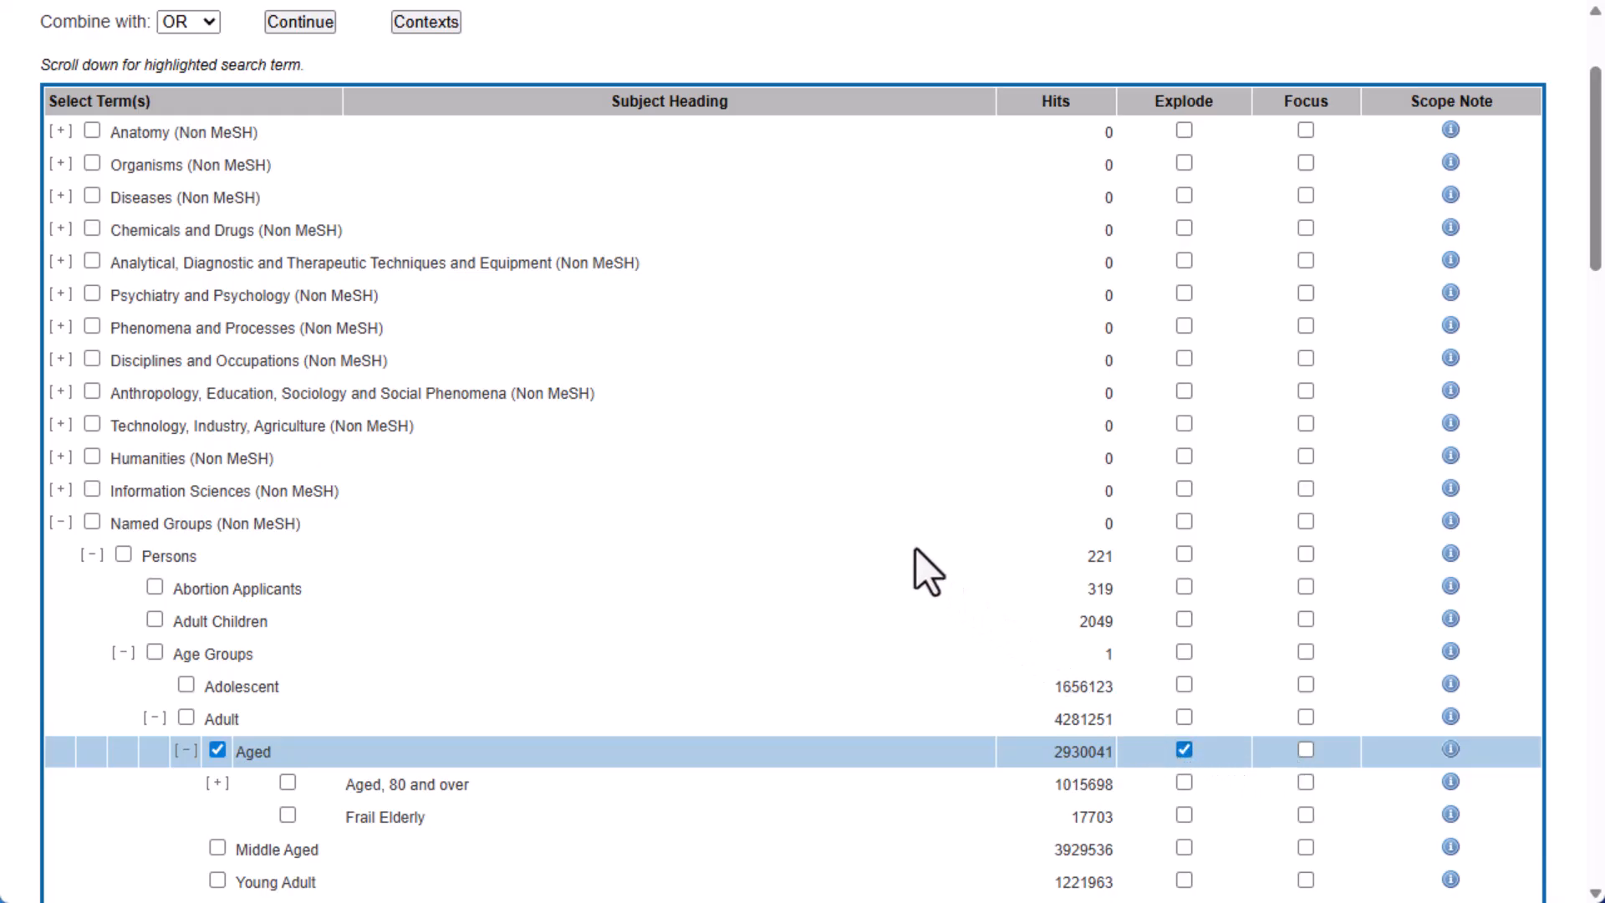
{"action": "left_click", "coordinate": [318, 22]}
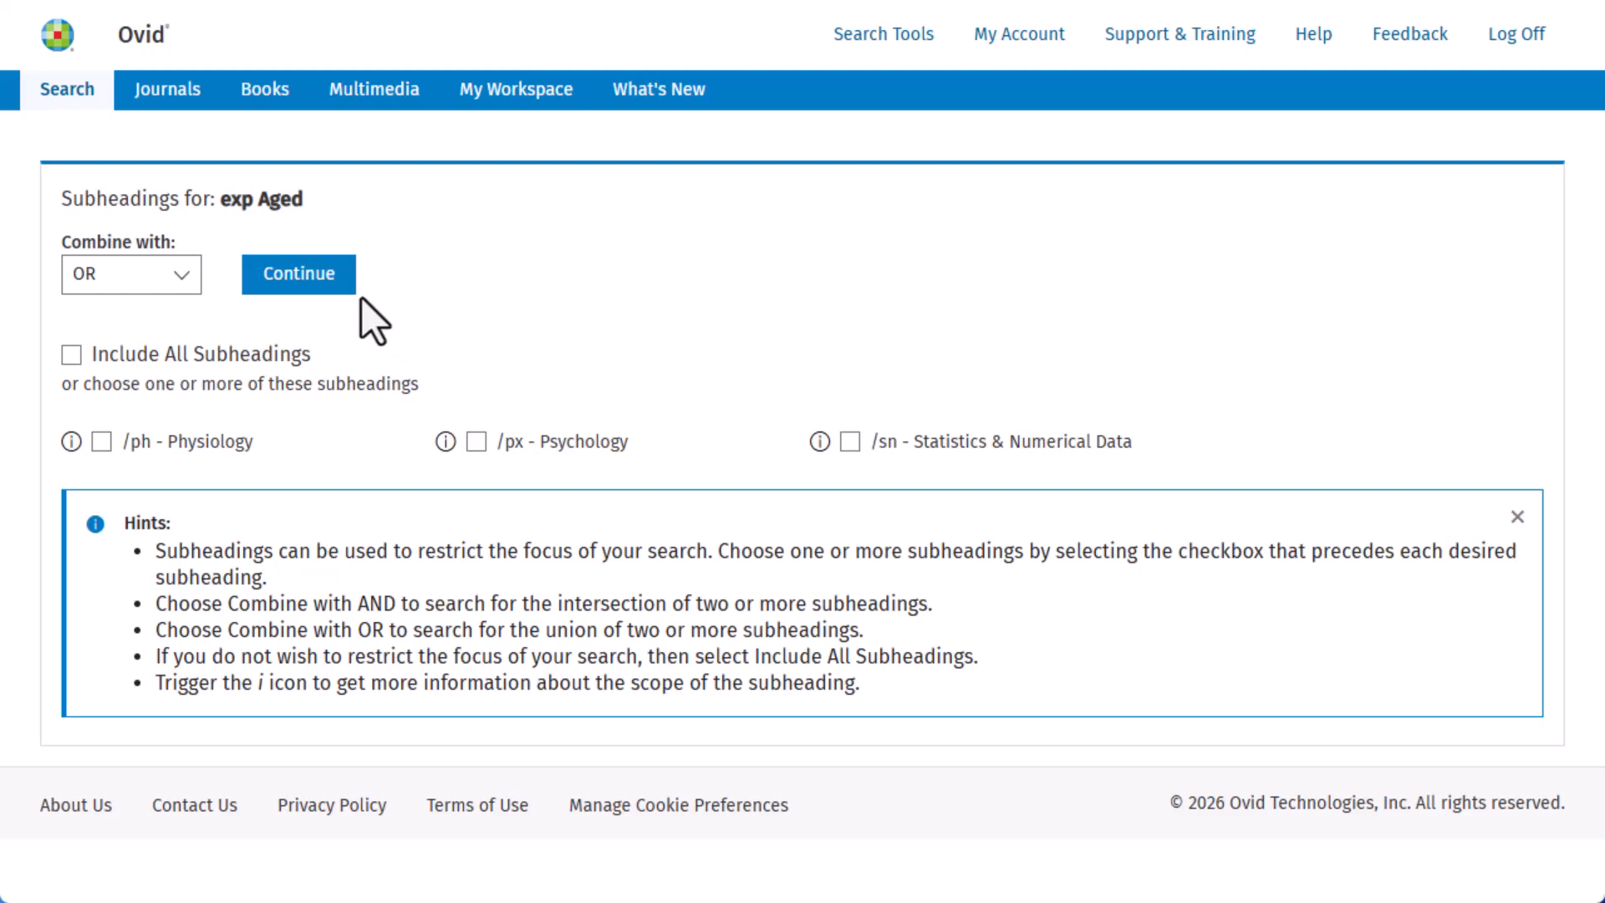
{"action": "left_click", "coordinate": [326, 291]}
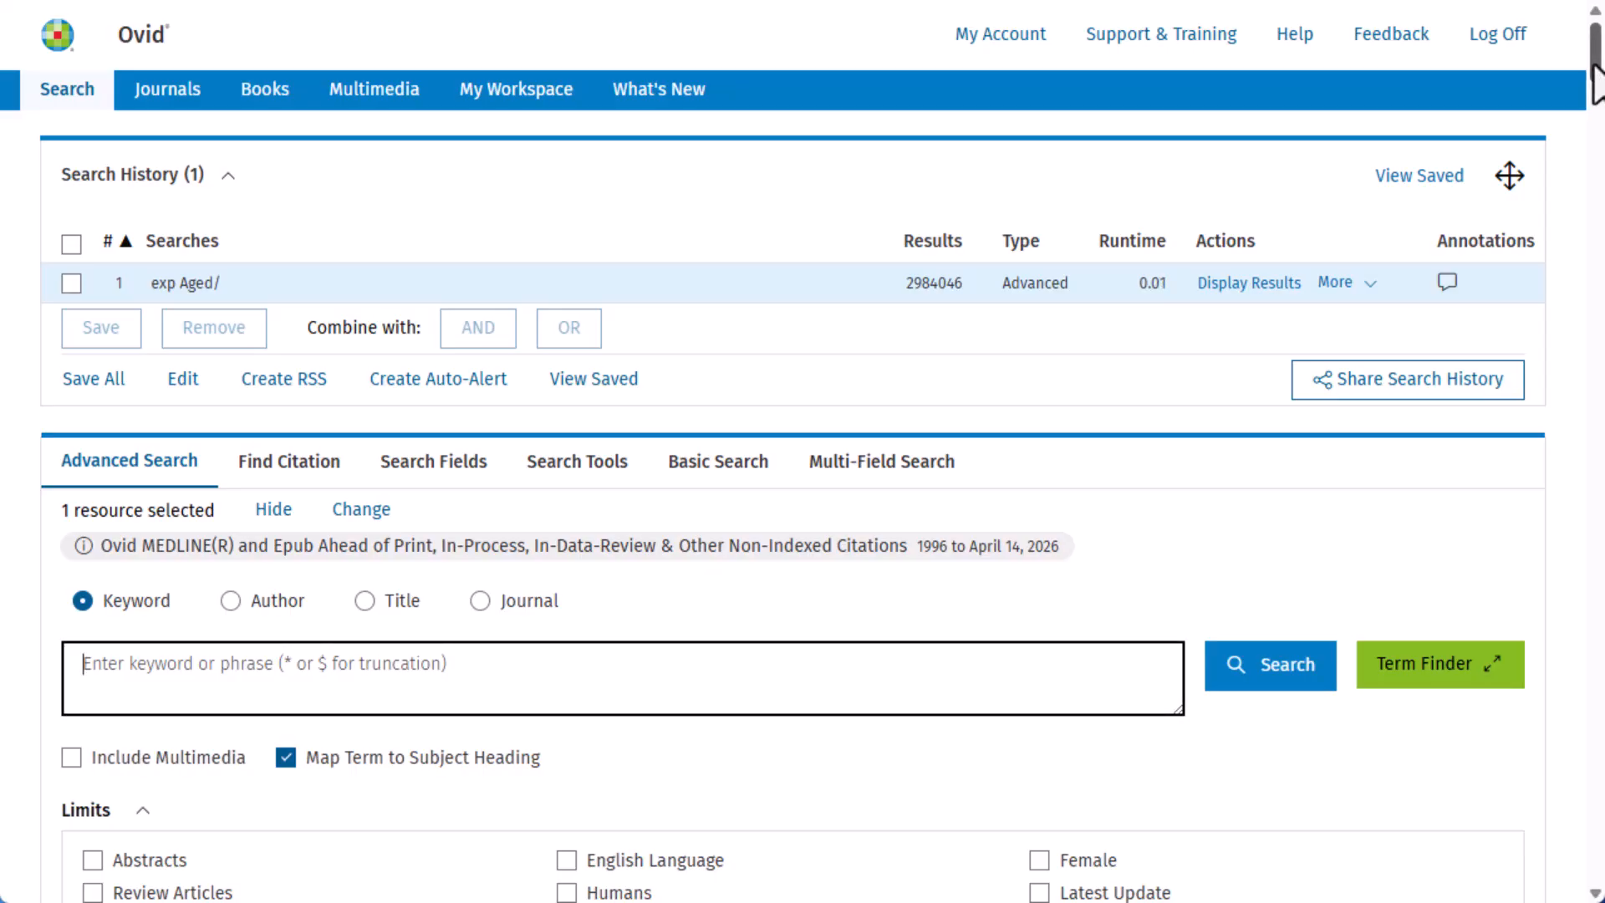
Step: Open the complete reference of the first exp Aged/ result and check its MeSH subject headings for Aged
{"action": "left_click_drag", "start_coordinate": [1593, 64], "coordinate": [1587, 147]}
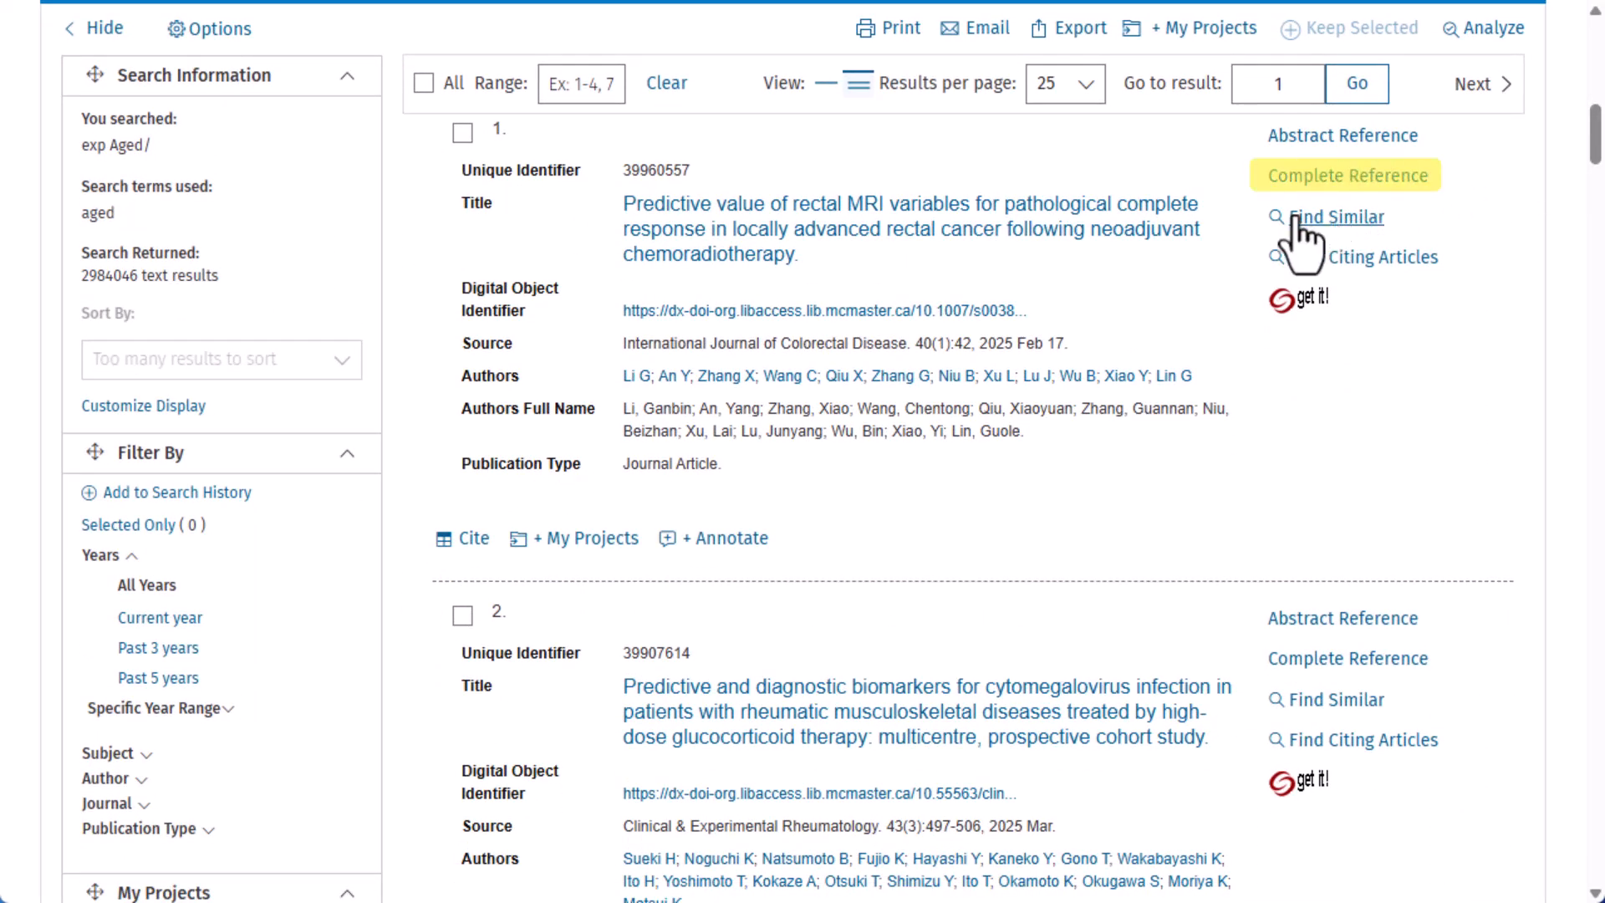
{"action": "left_click", "coordinate": [1348, 191]}
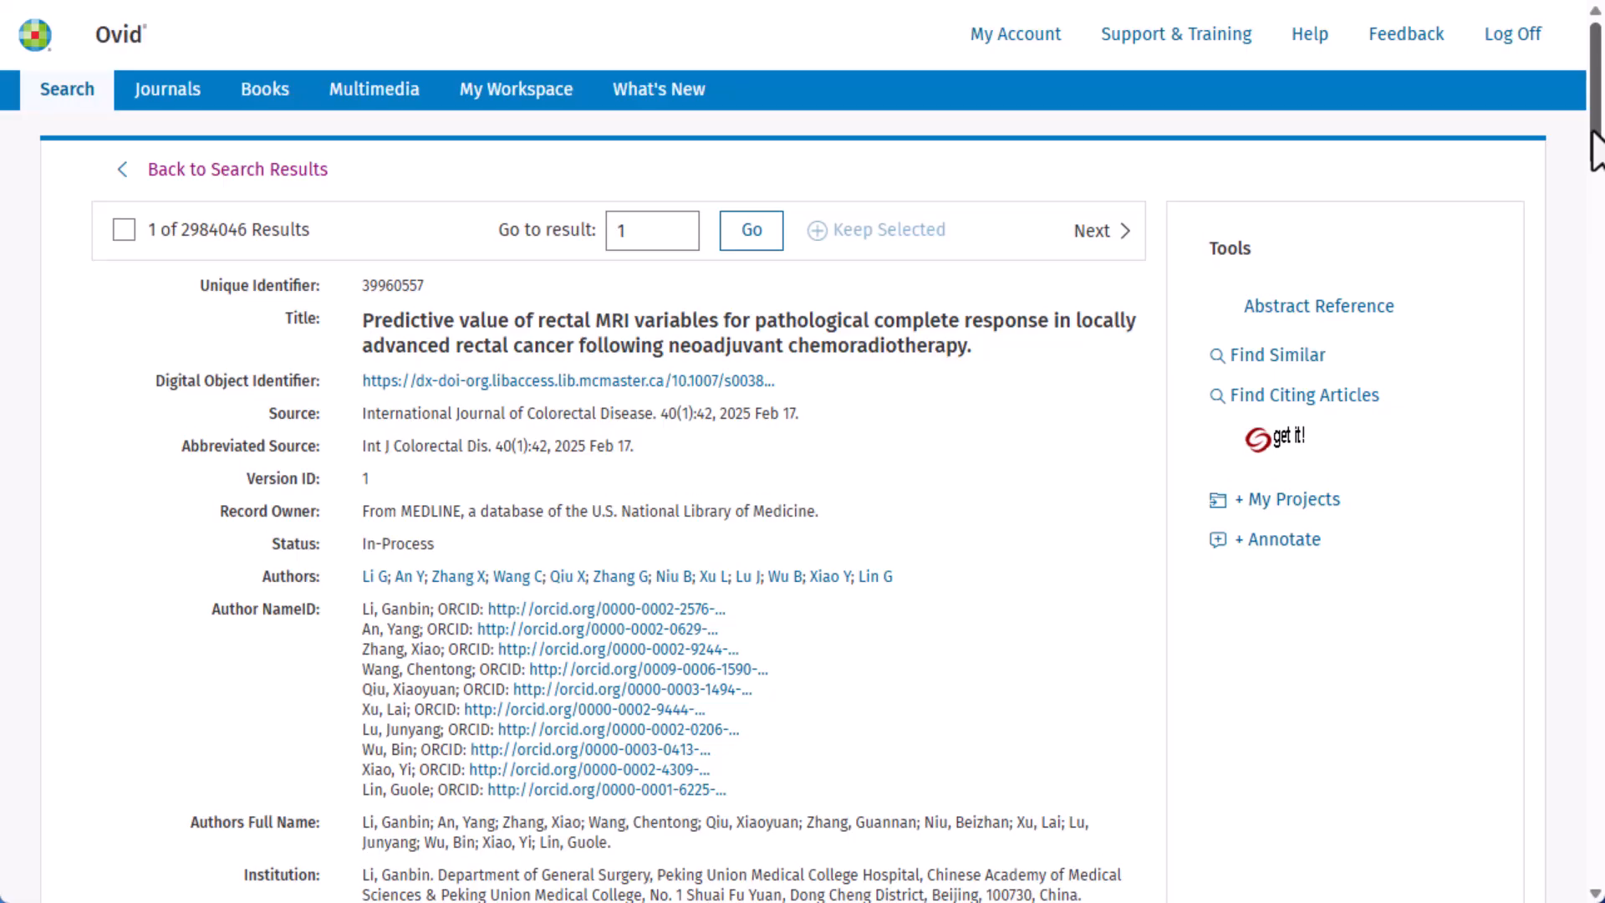
{"action": "left_click_drag", "start_coordinate": [1587, 132], "coordinate": [1595, 358]}
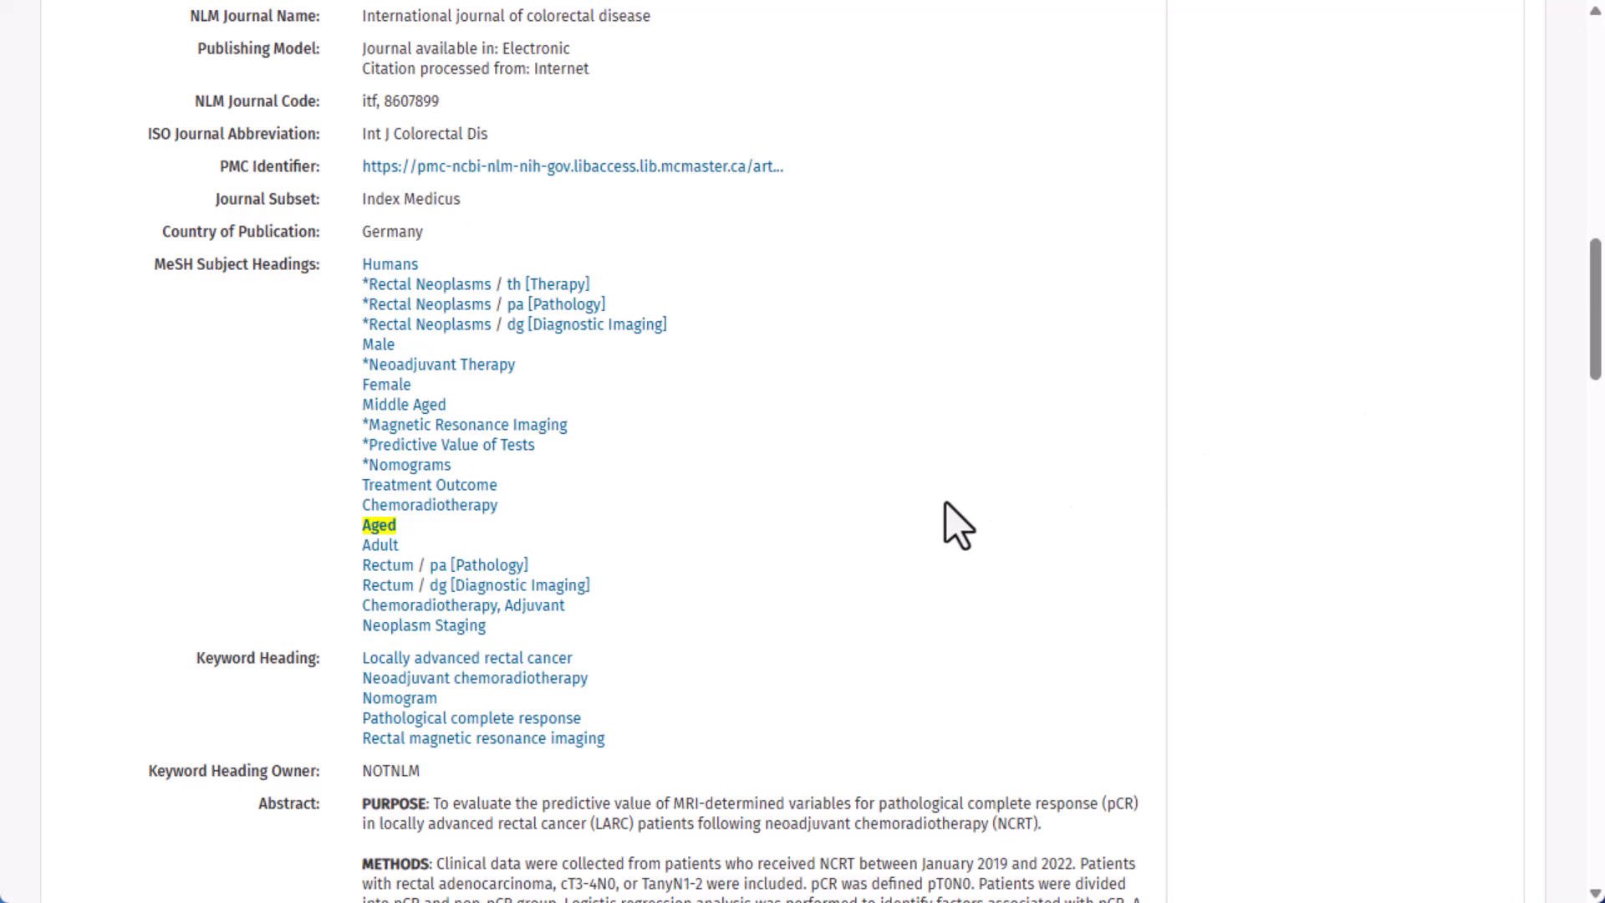
{"action": "left_click", "coordinate": [379, 525]}
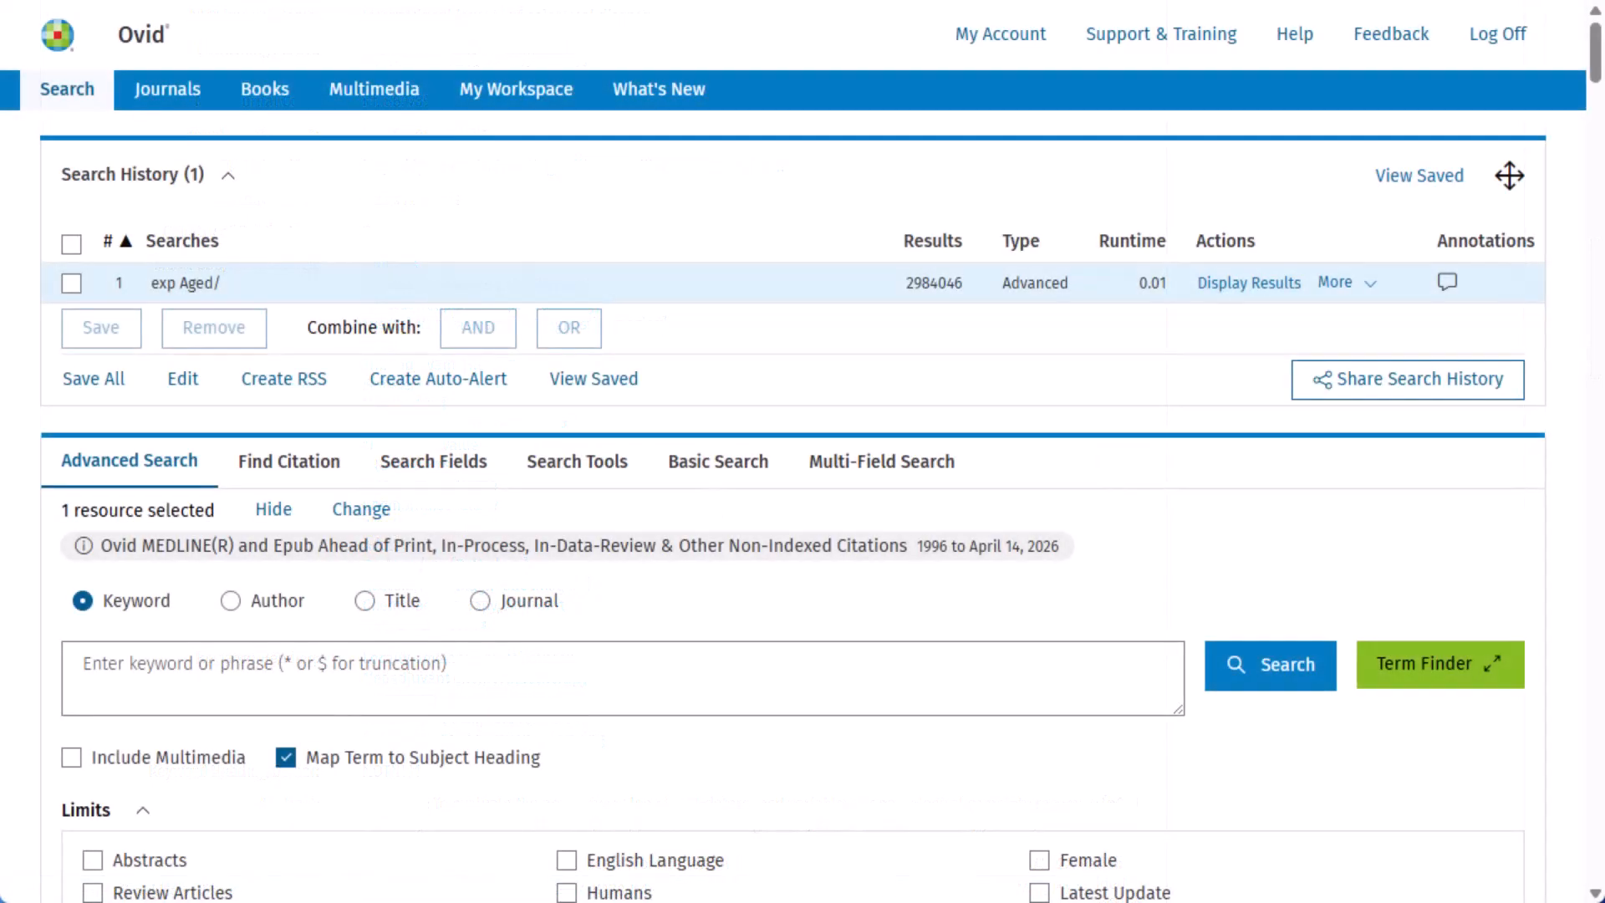
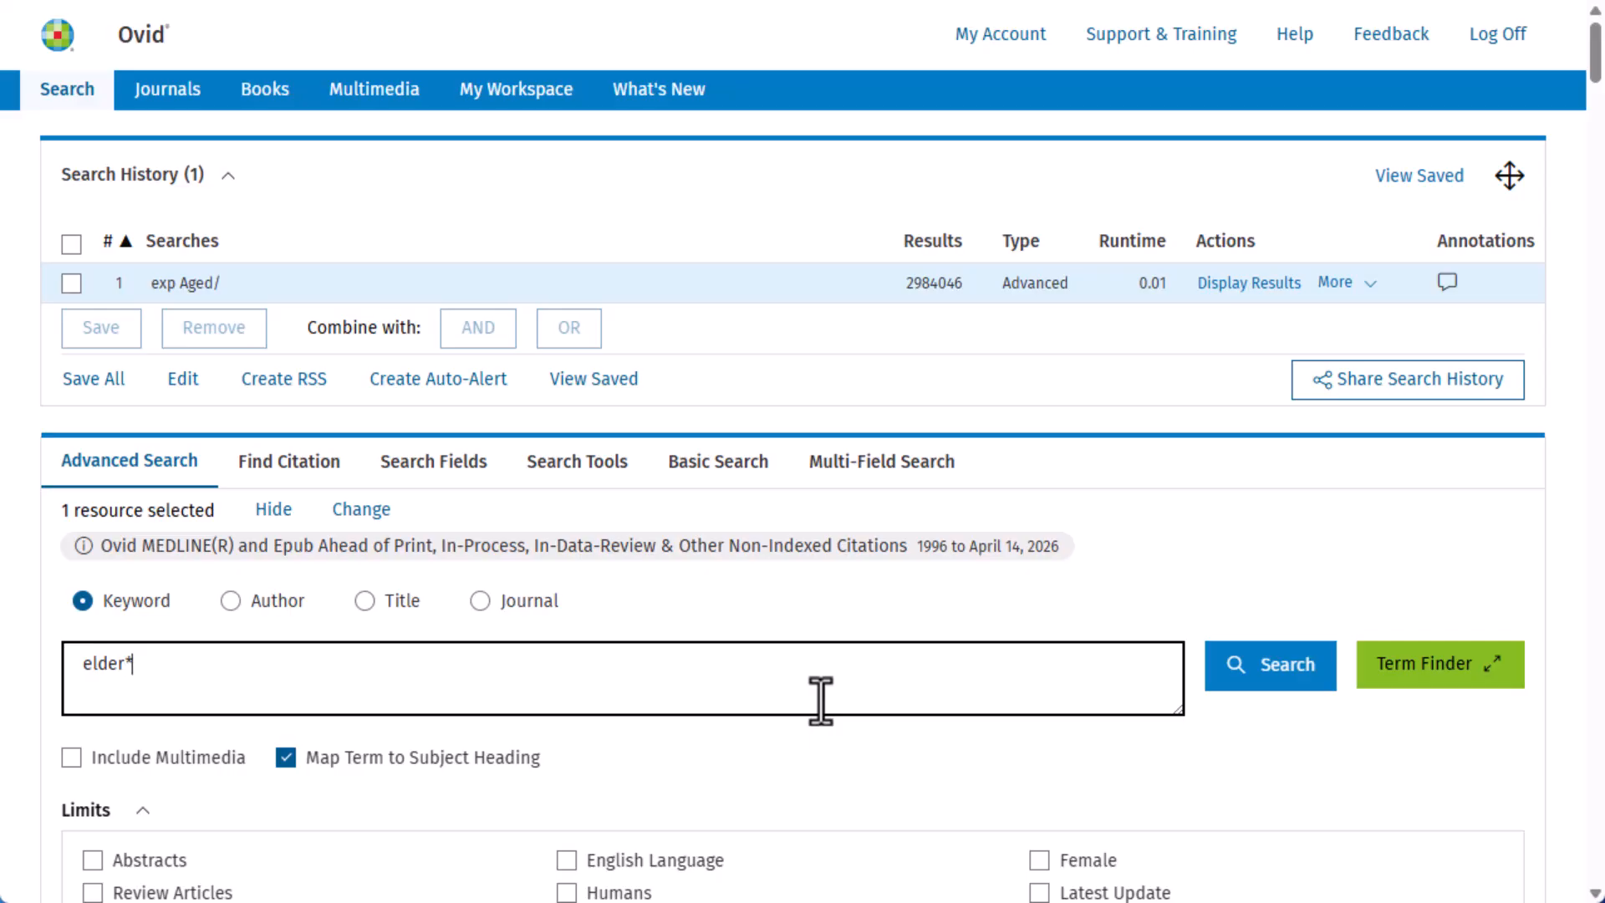
Step: Run a keyword search for the truncated term elder*.mp
{"action": "type", "text": ".mp."}
{"action": "left_click", "coordinate": [1275, 673]}
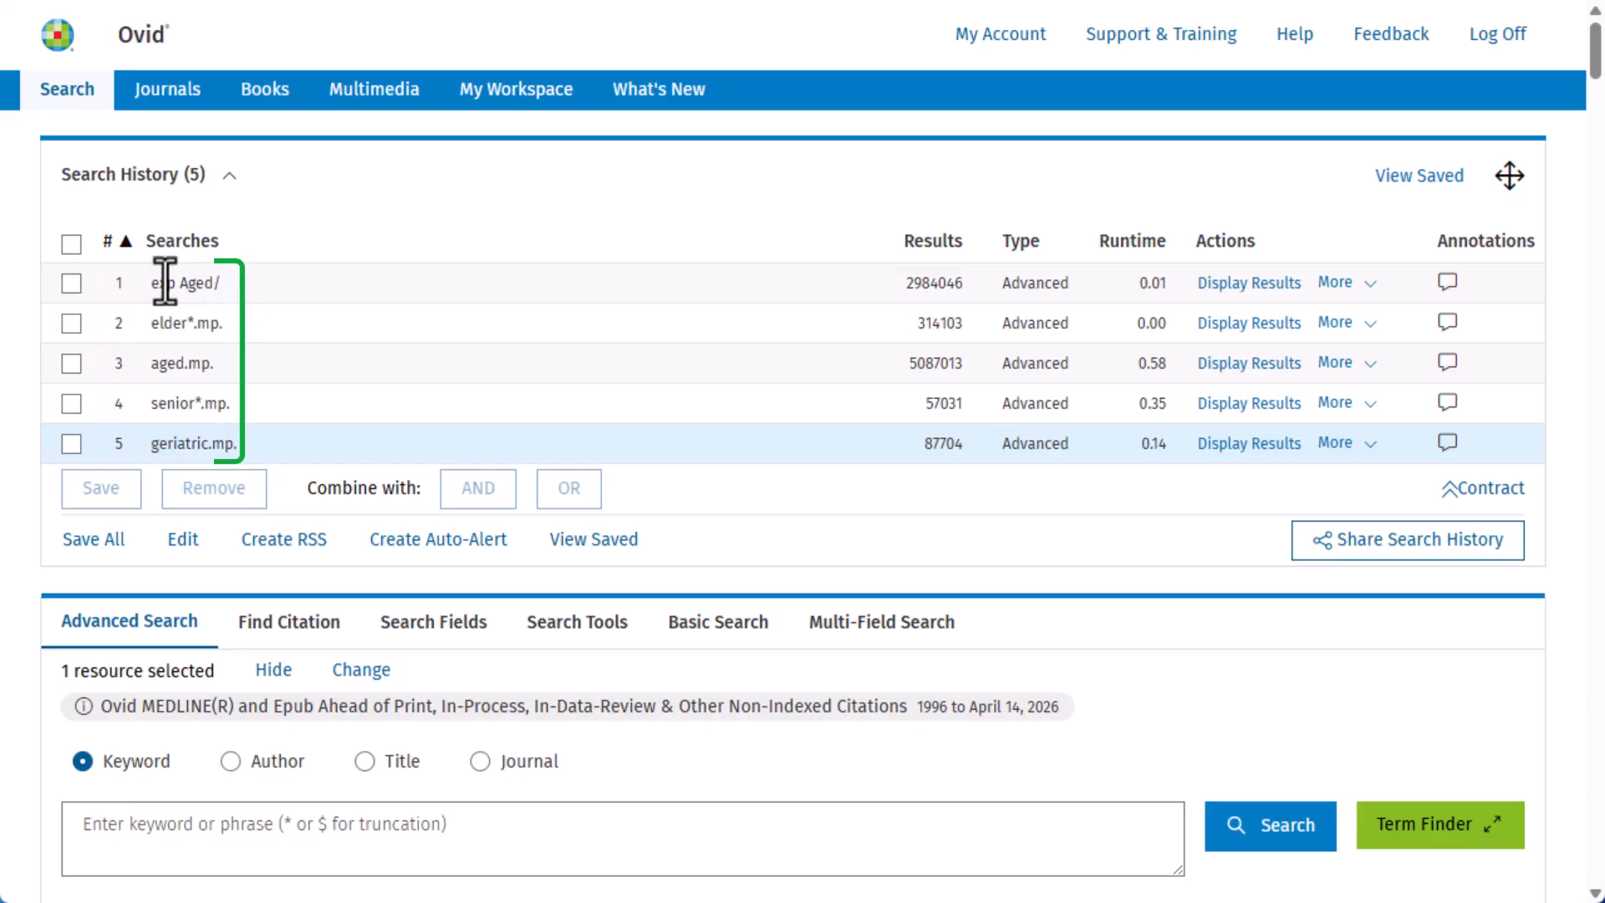
Step: Select searches 1 to 5 in the search history and combine them with OR
{"action": "left_click", "coordinate": [72, 284]}
{"action": "left_click", "coordinate": [71, 324]}
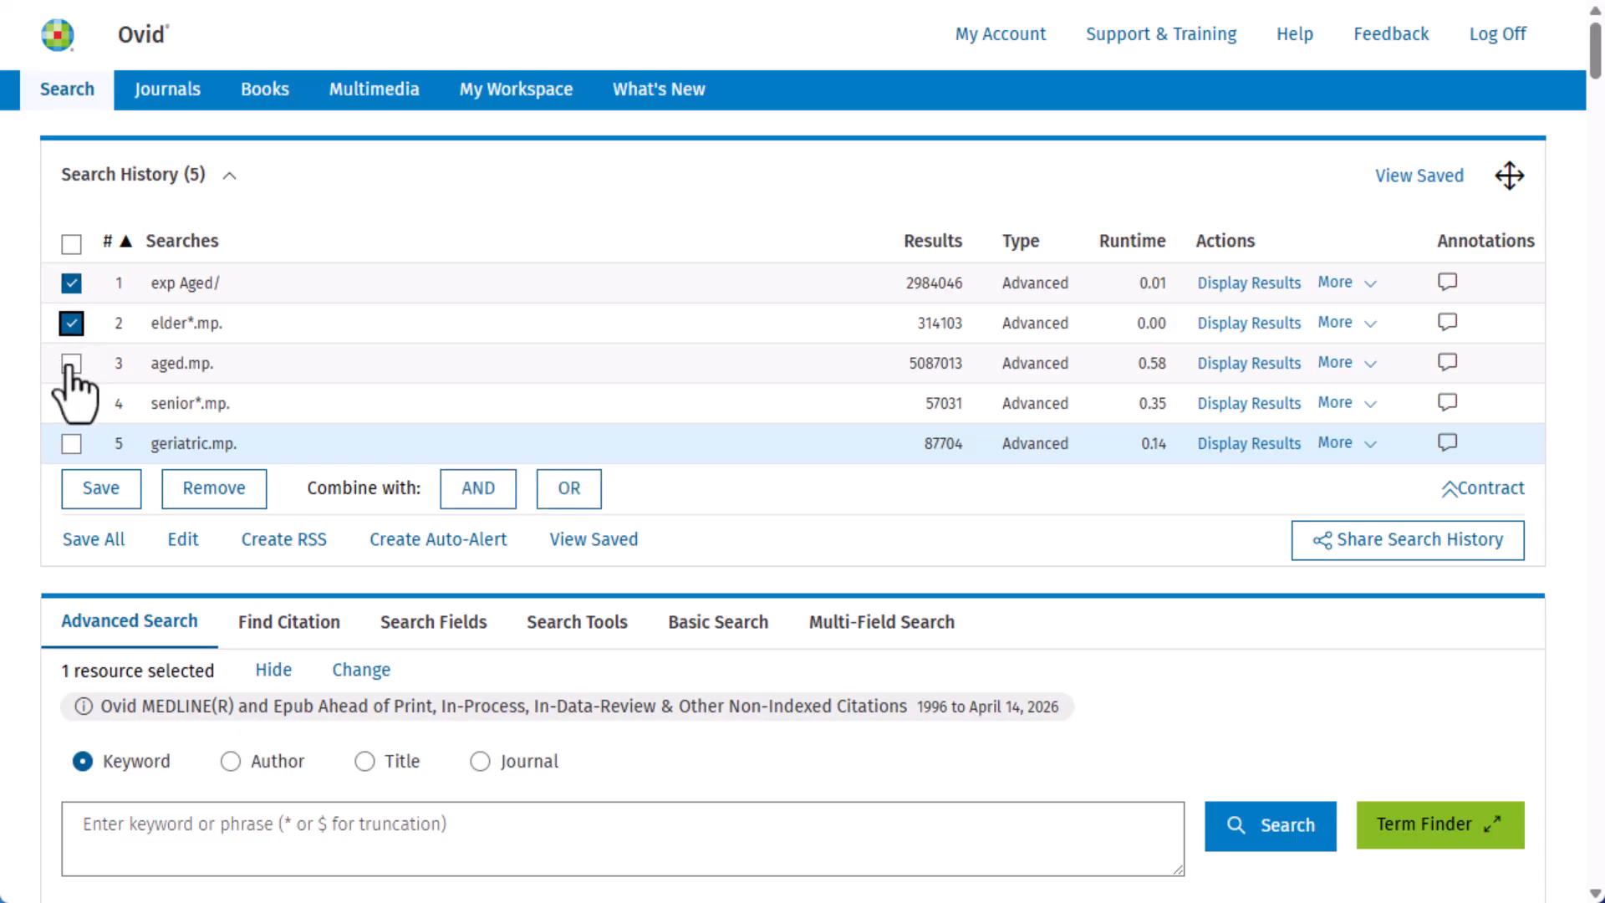
{"action": "left_click", "coordinate": [71, 364]}
{"action": "left_click", "coordinate": [72, 404]}
{"action": "left_click", "coordinate": [71, 444]}
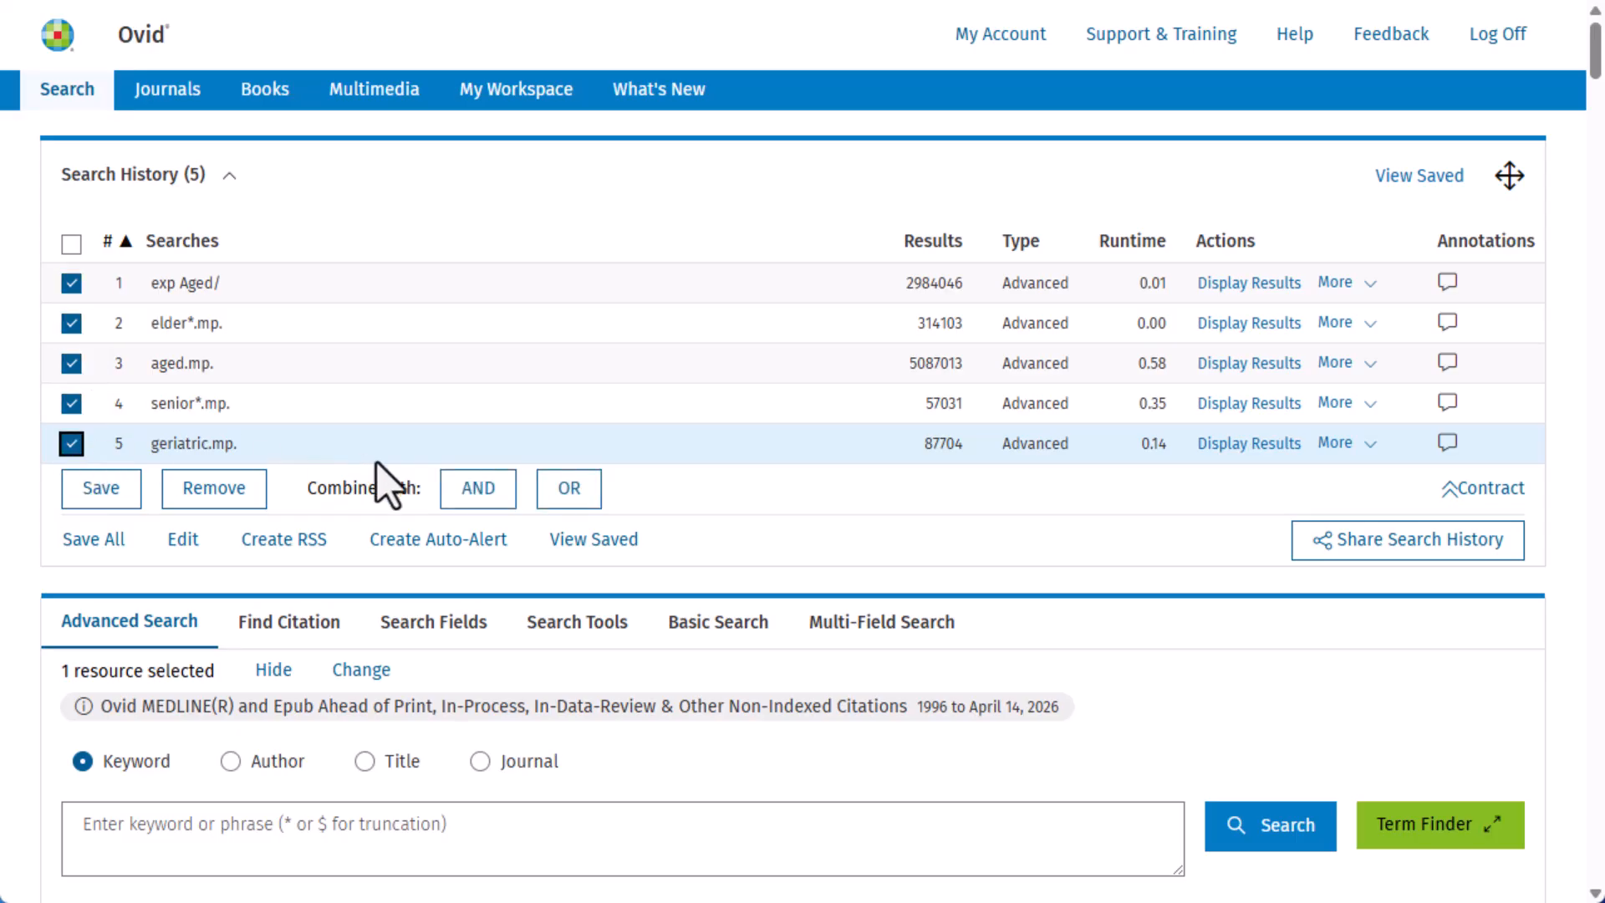
{"action": "left_click", "coordinate": [571, 501]}
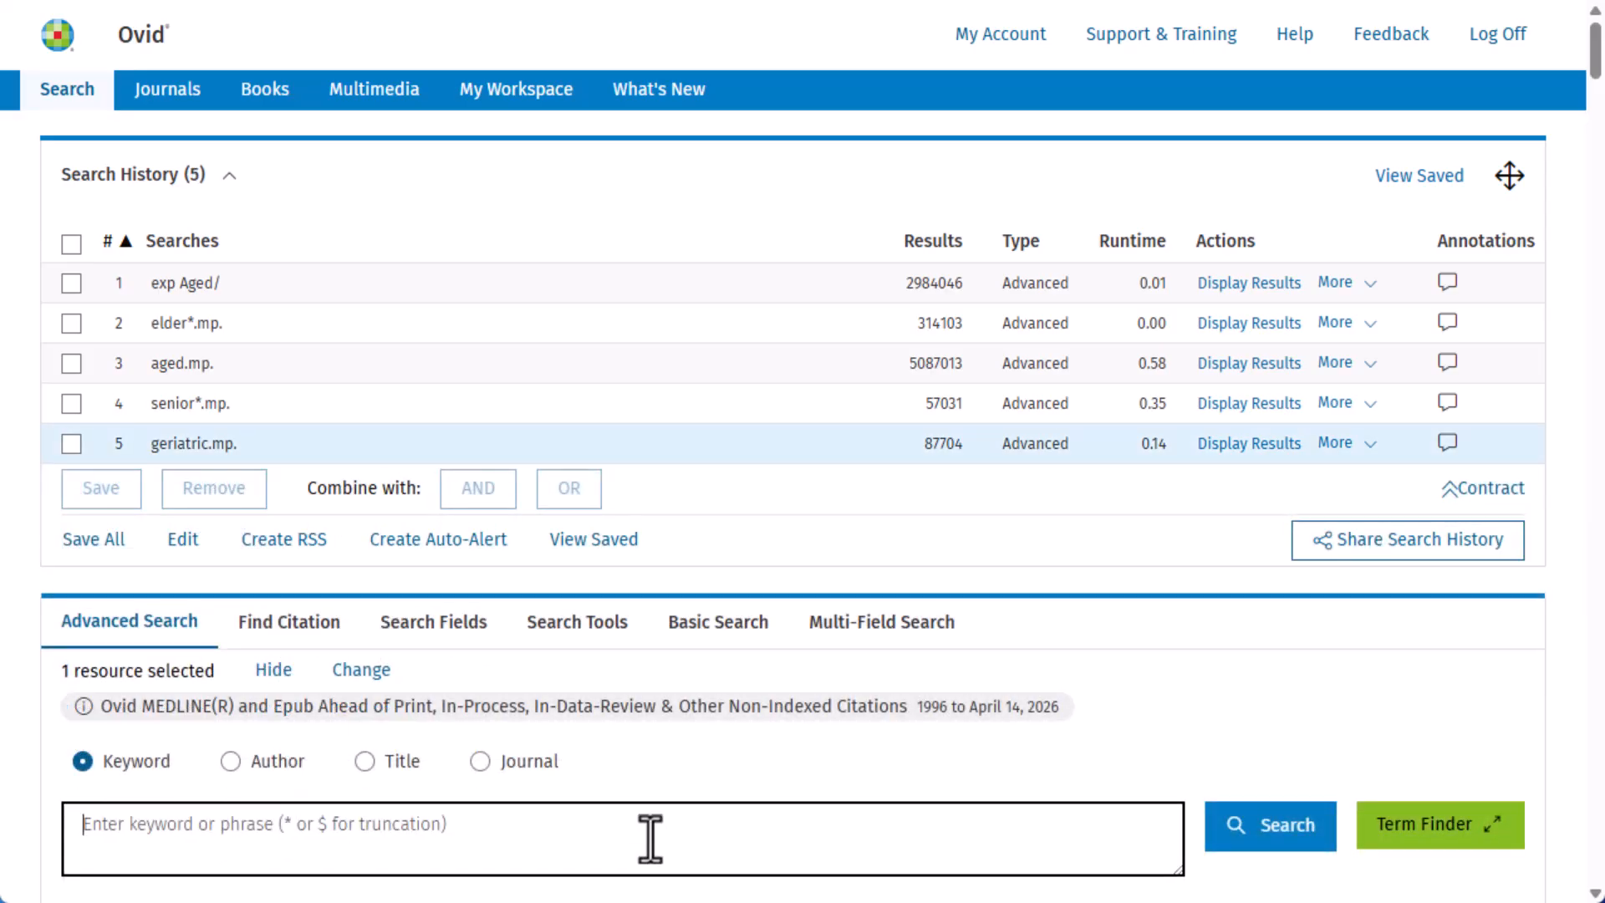
Step: Run the search statement or/1-5 to combine all the older-adult search lines
{"action": "type", "text": "or"}
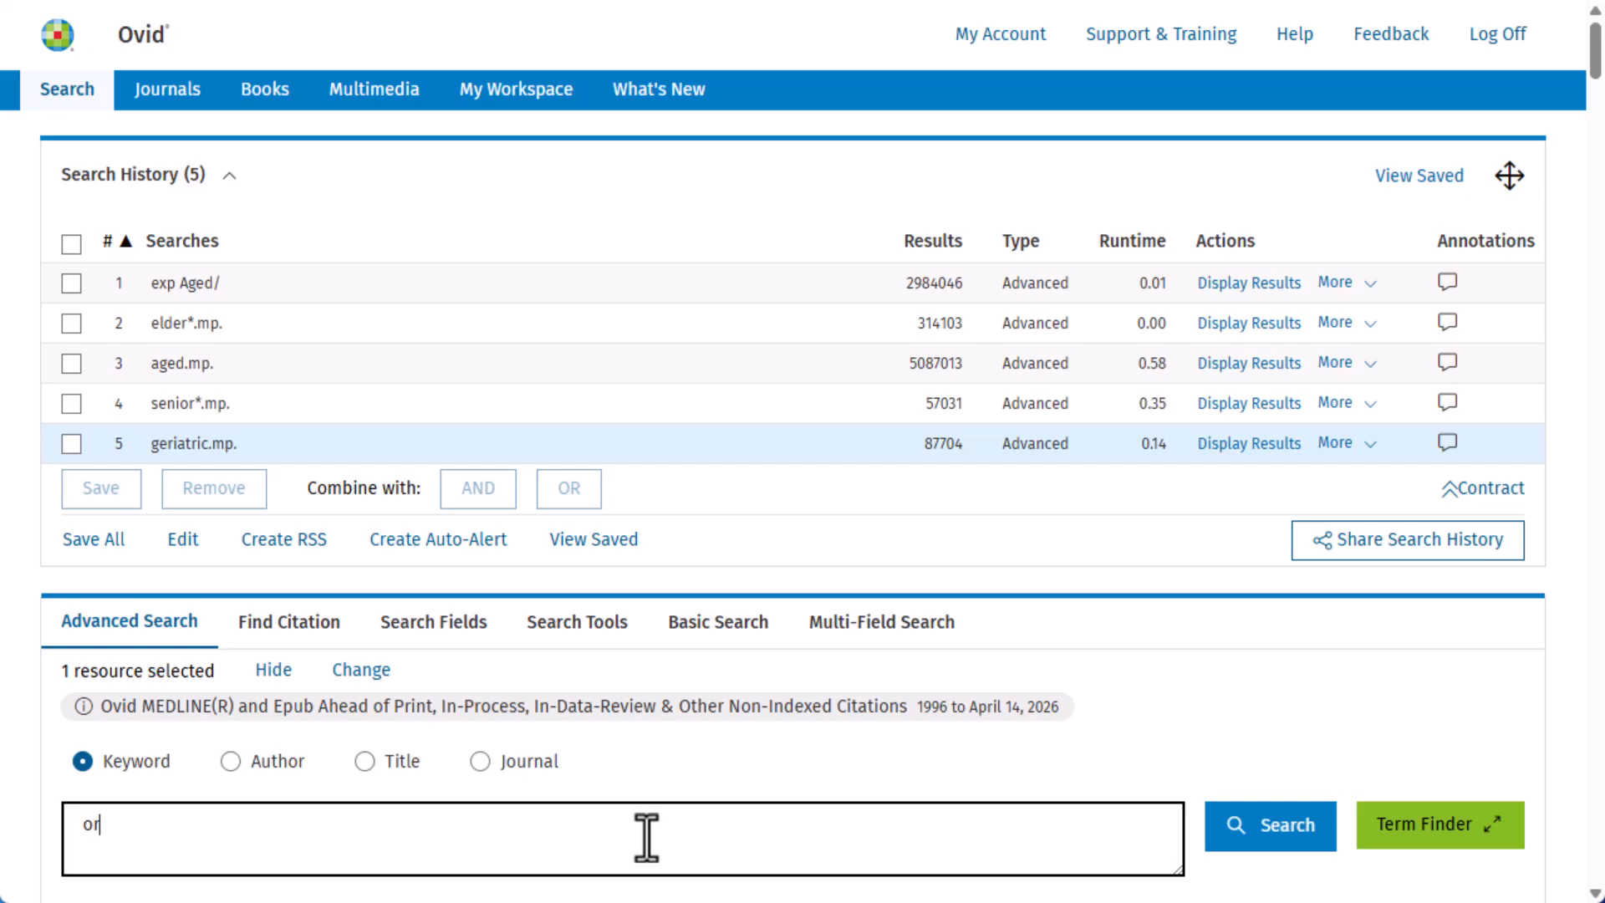
{"action": "type", "text": "/1-5"}
{"action": "left_click", "coordinate": [1258, 836]}
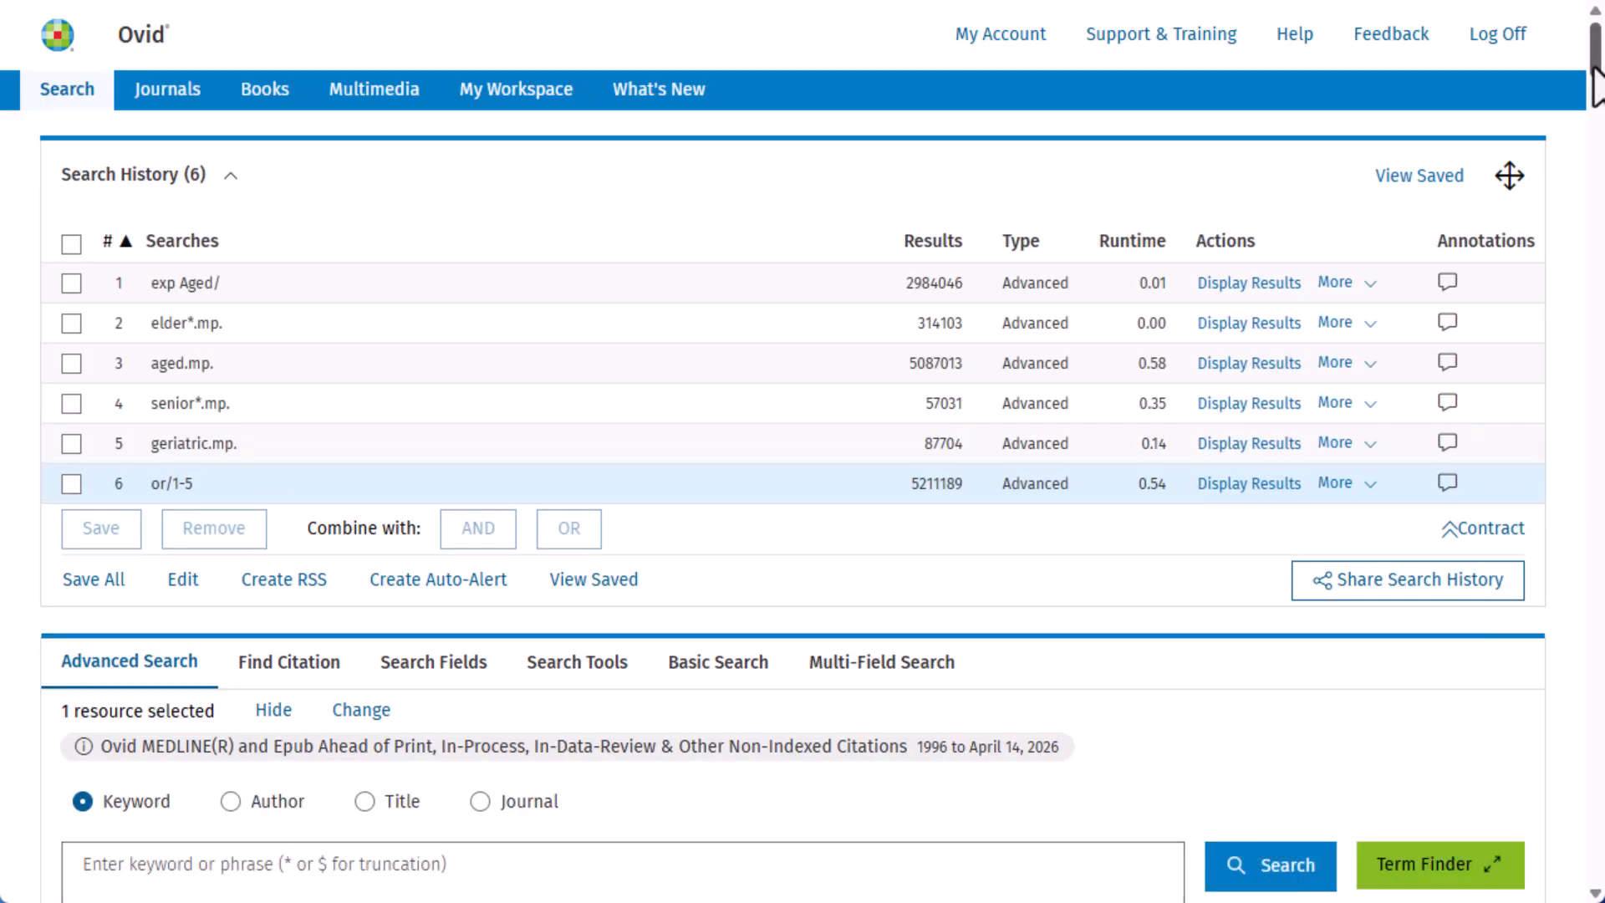
Step: Search the keyword exercise with mapping to subject headings enabled
{"action": "scroll", "coordinate": [1594, 84], "scroll_direction": "down", "scroll_amount": 4}
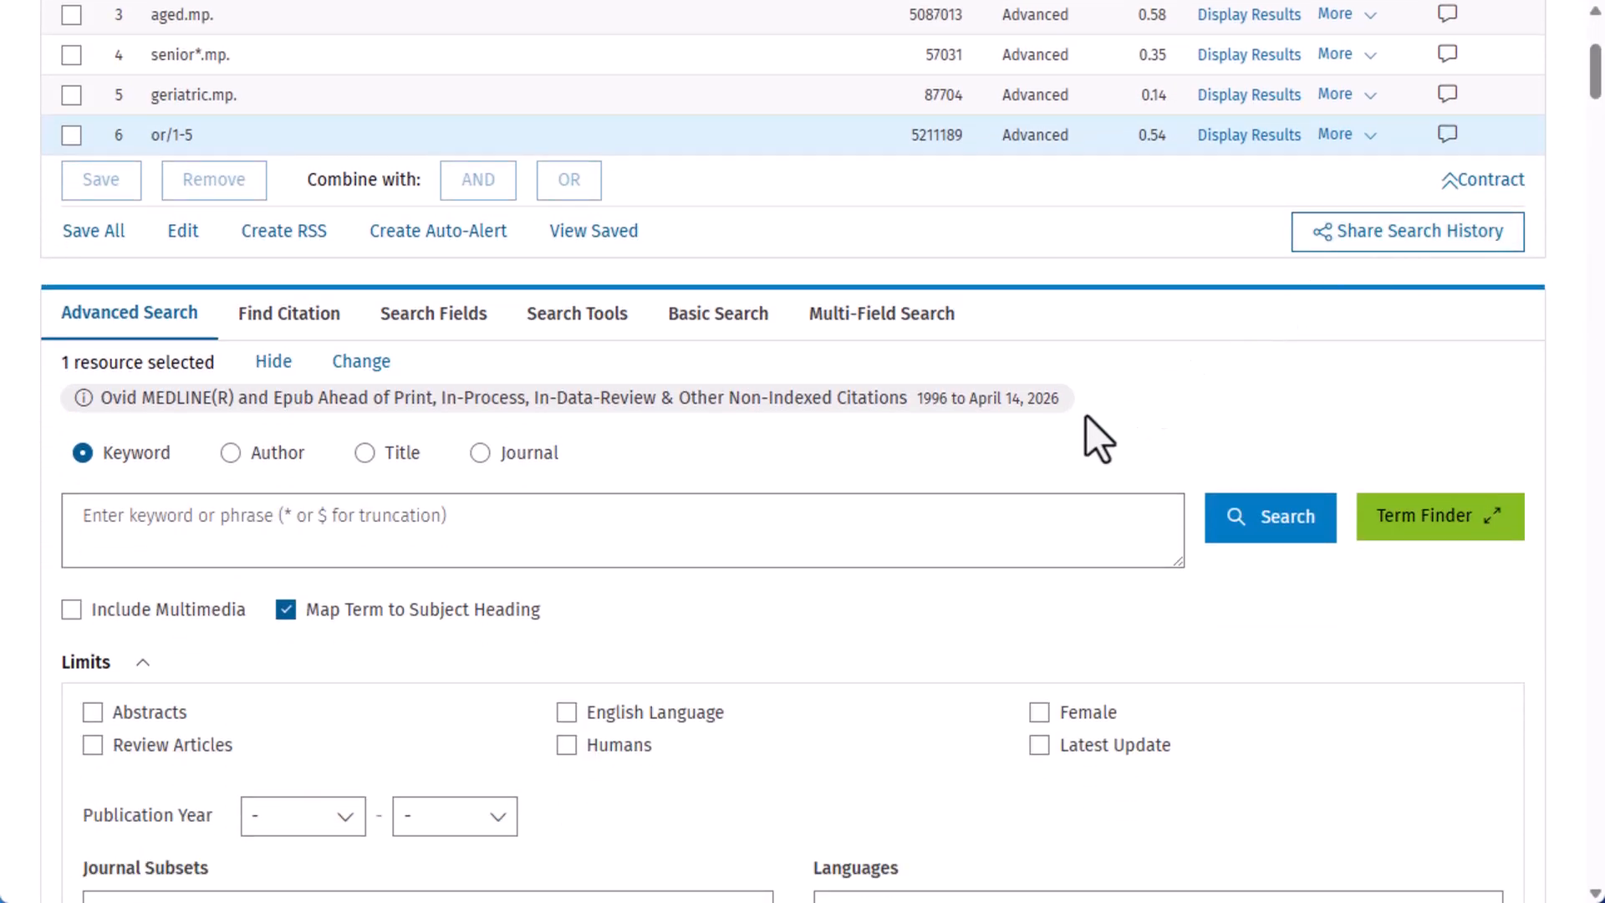
{"action": "left_click", "coordinate": [948, 517]}
{"action": "type", "text": "exe"}
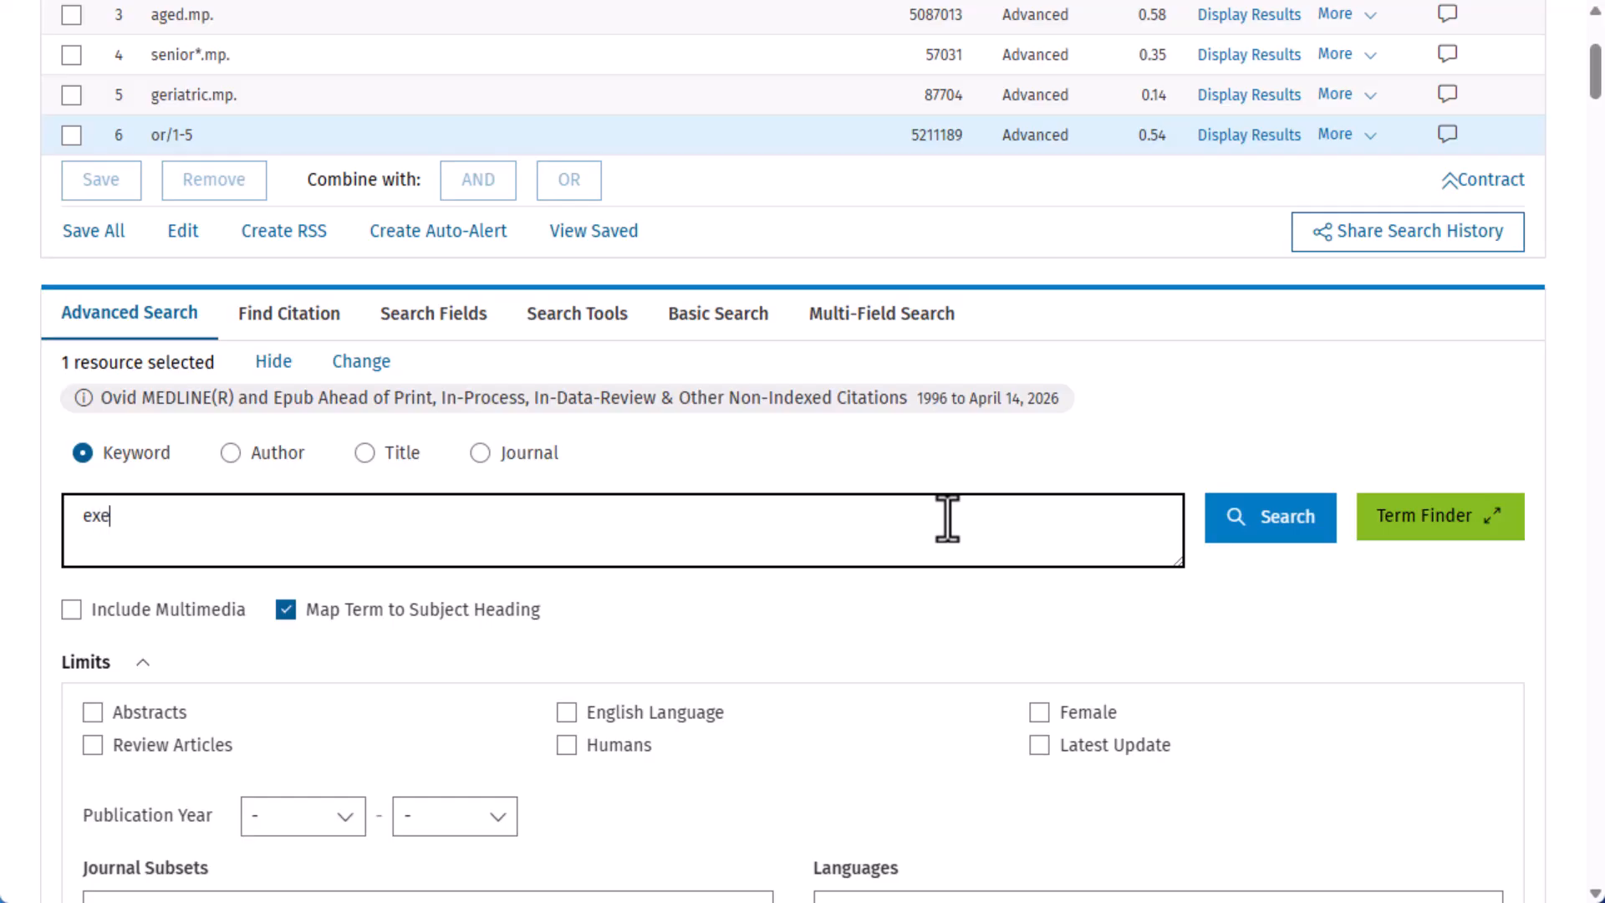
{"action": "type", "text": "rcise"}
{"action": "left_click", "coordinate": [1241, 518]}
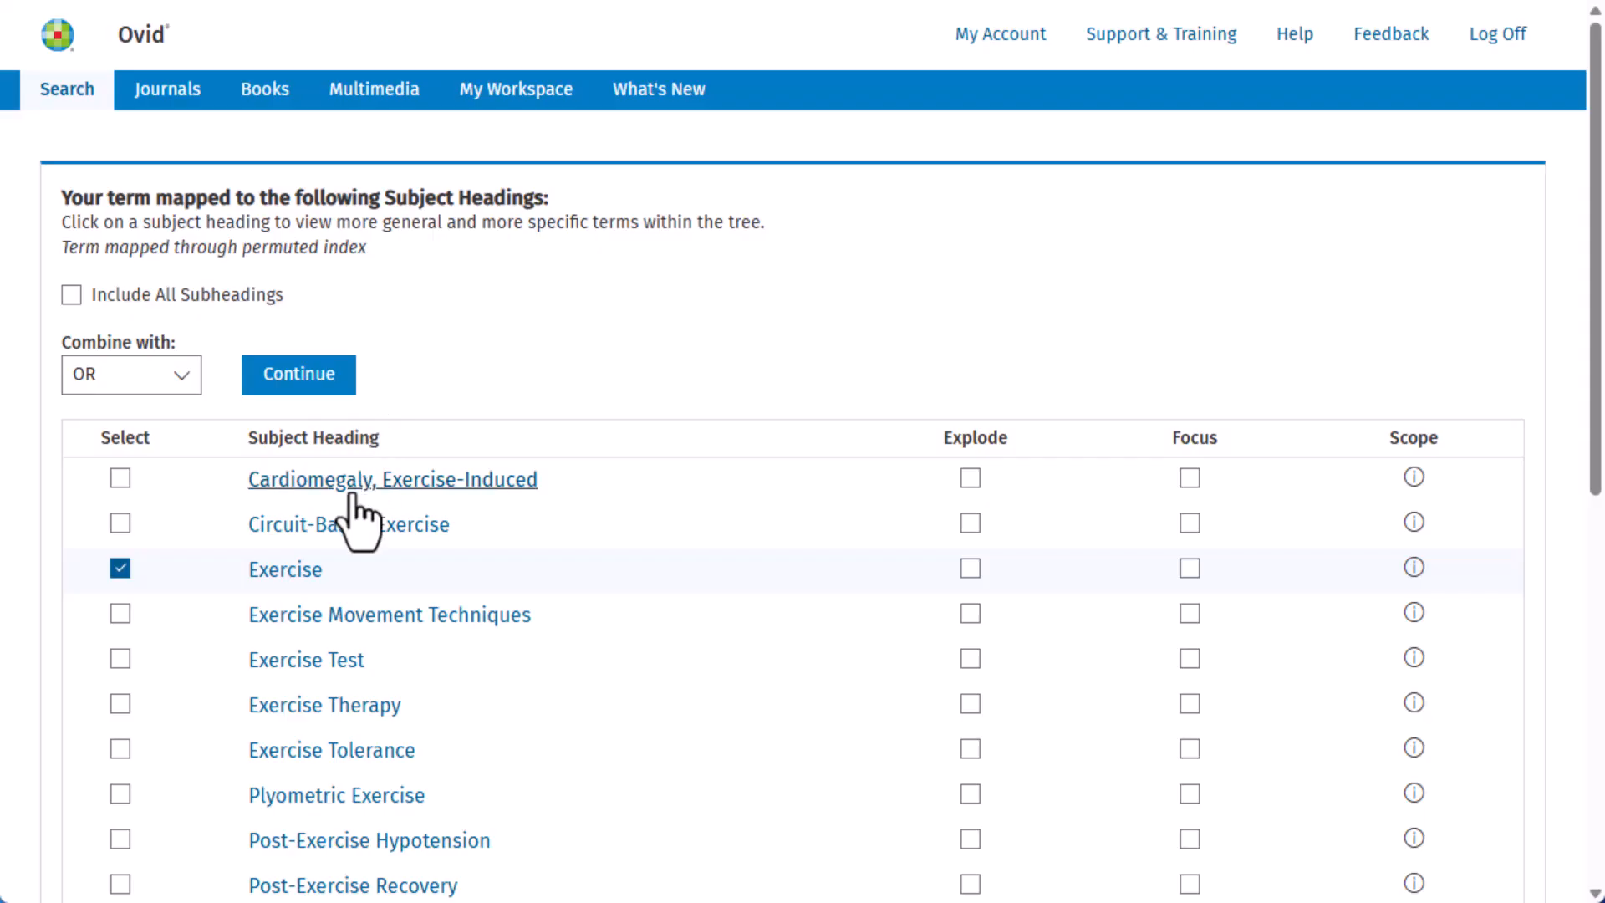
Step: Open the tree for the Exercise subject heading, explode the heading, and run its search without choosing any subheadings
{"action": "left_click", "coordinate": [308, 578]}
{"action": "left_click_drag", "start_coordinate": [1594, 250], "coordinate": [1596, 492]}
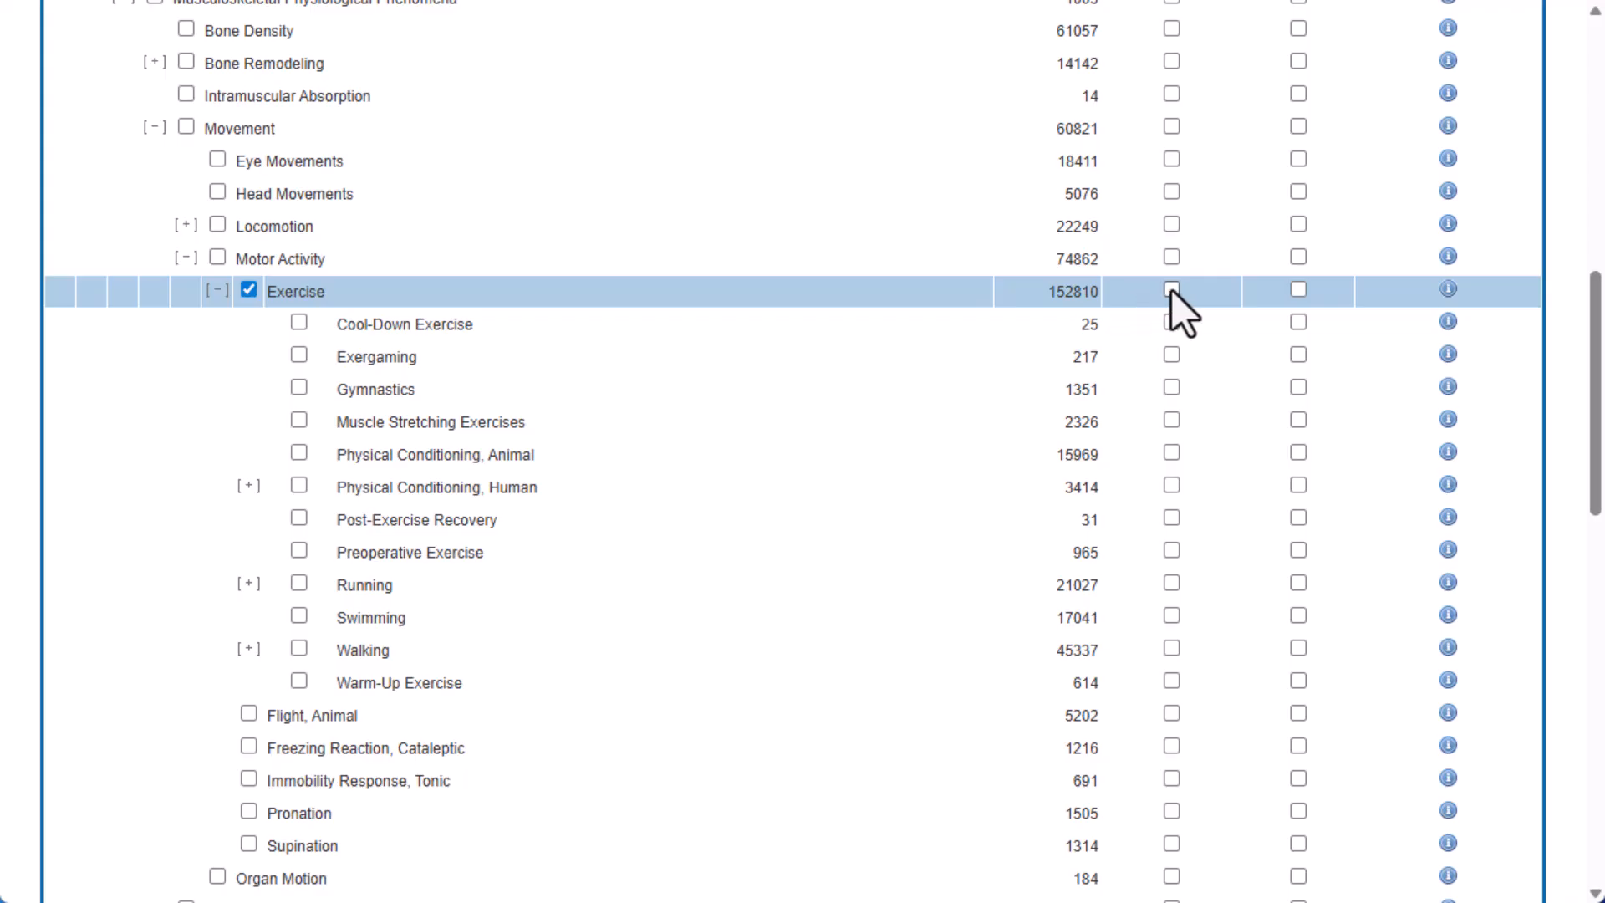
{"action": "left_click_drag", "start_coordinate": [1594, 358], "coordinate": [1599, 100]}
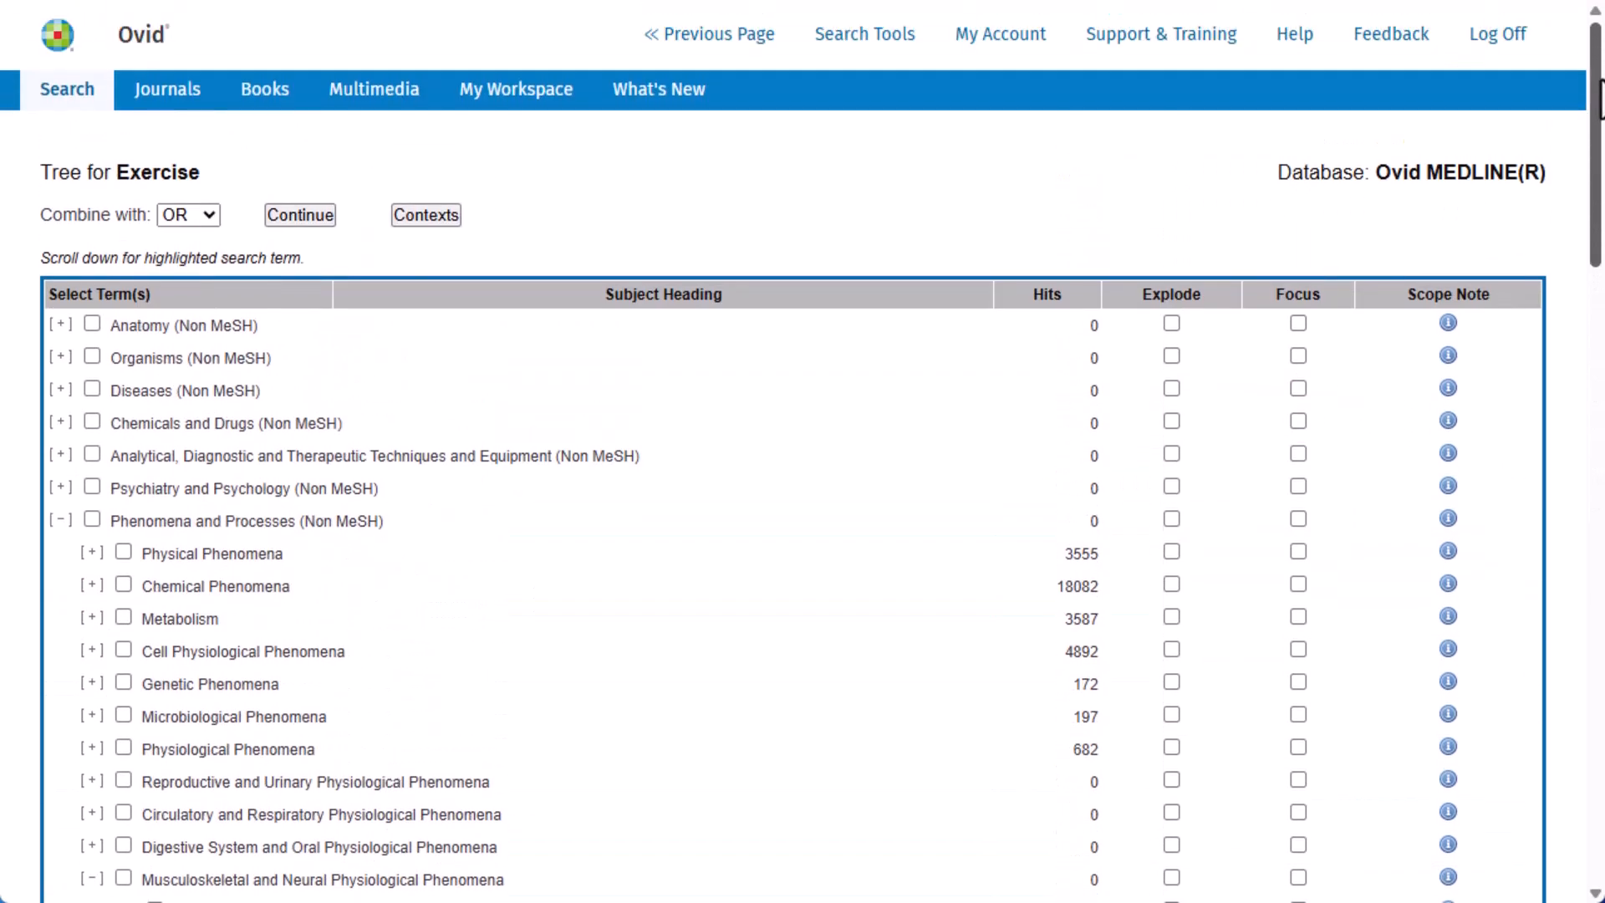
{"action": "left_click", "coordinate": [311, 219]}
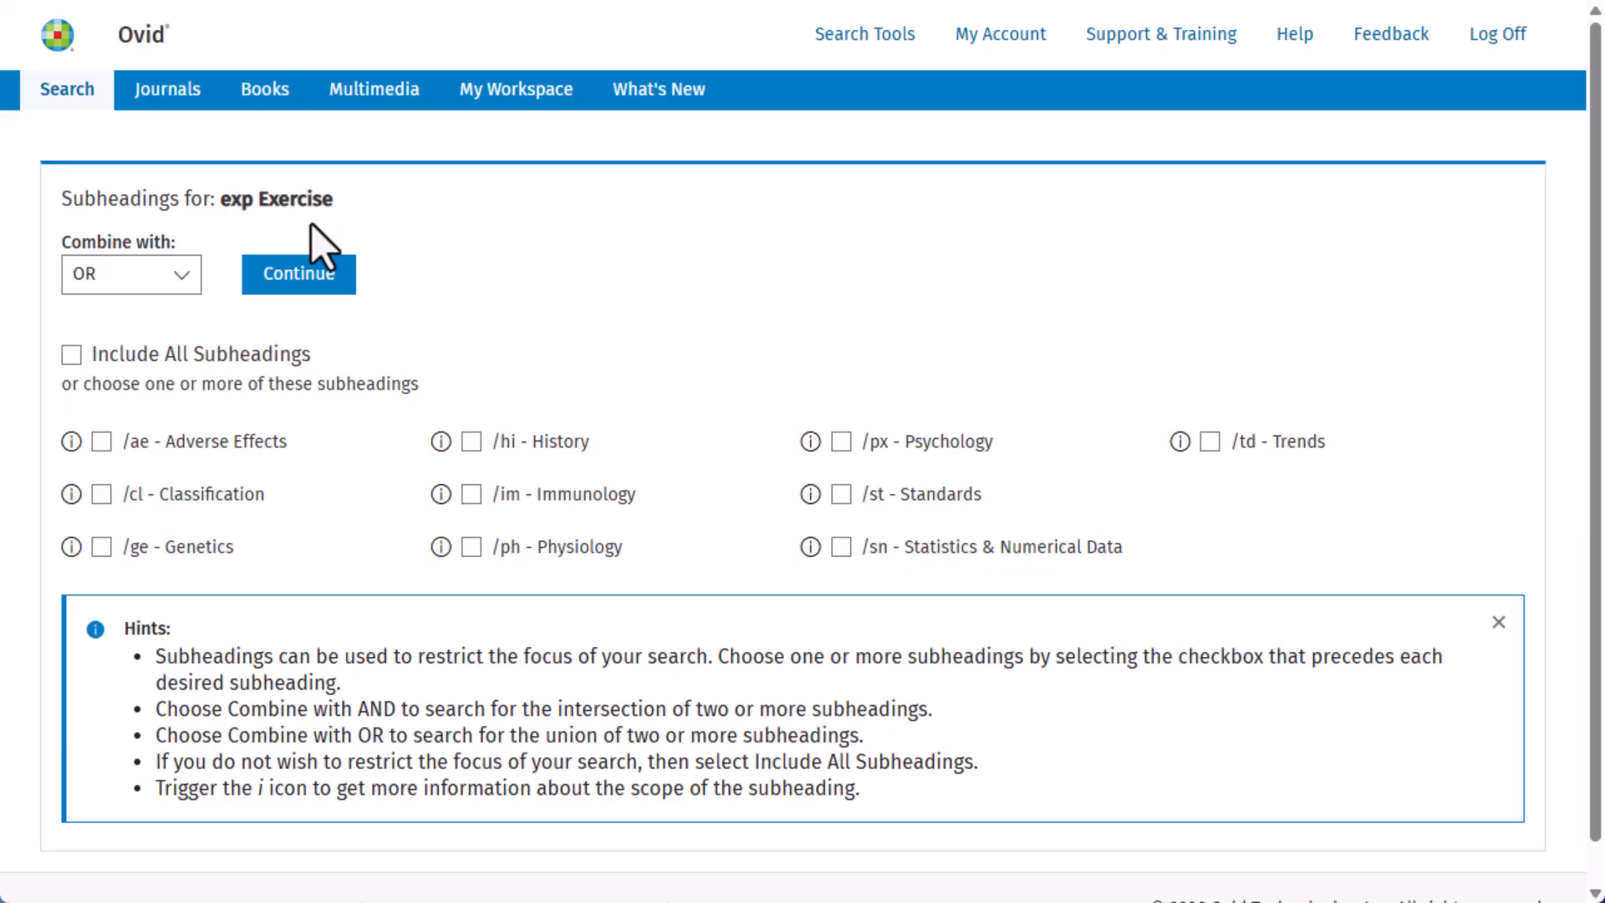
{"action": "left_click", "coordinate": [306, 285]}
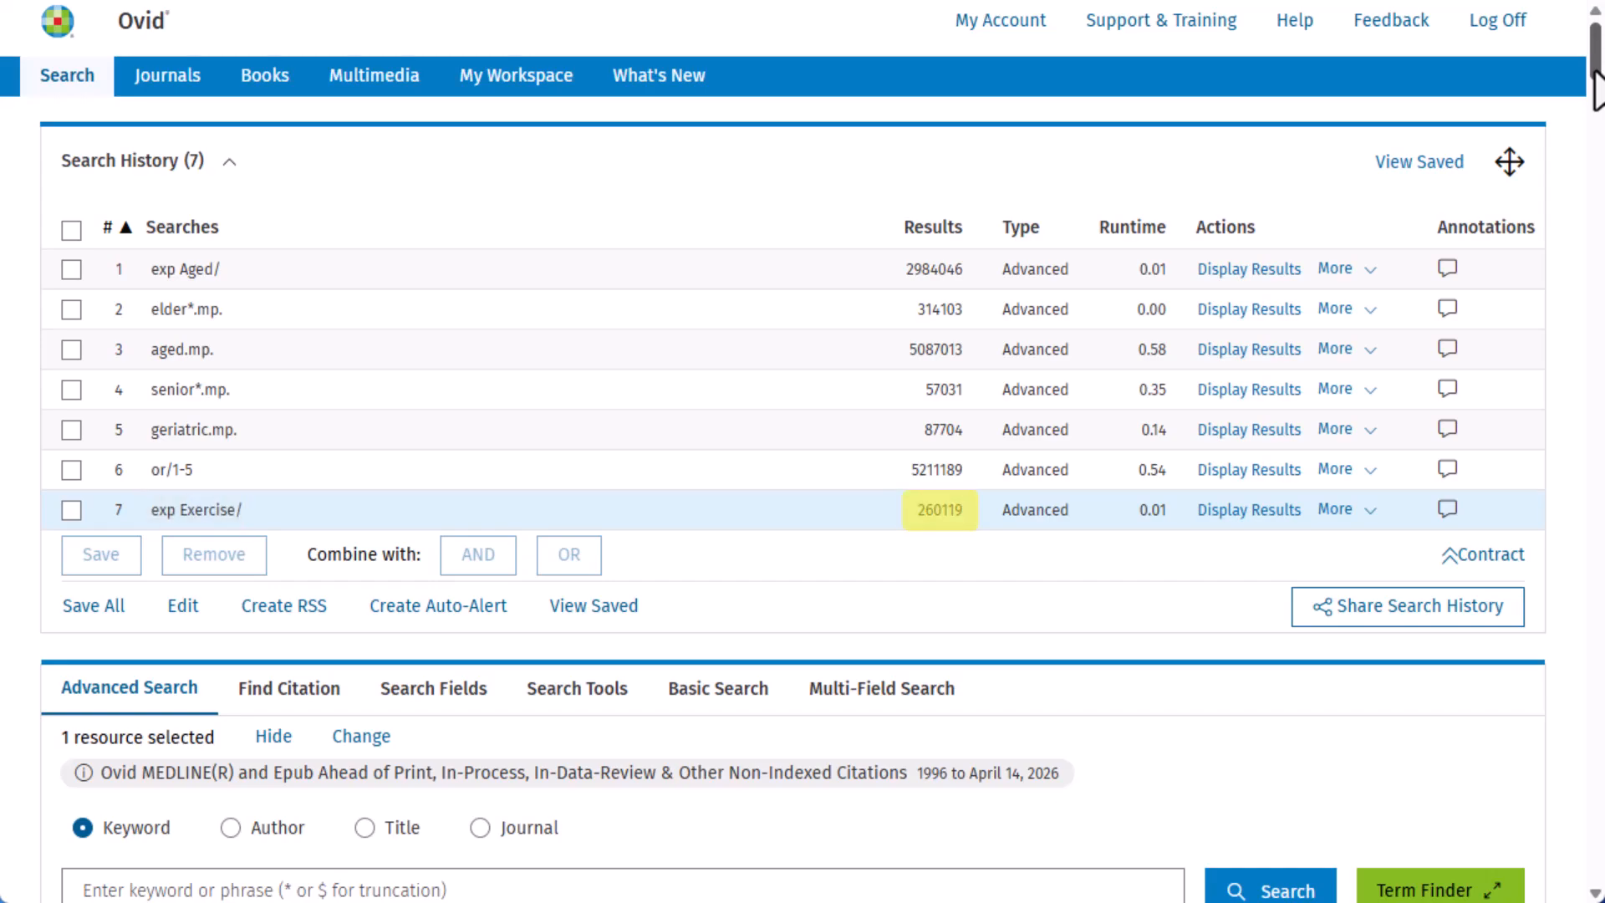
Step: Run a keyword search for yoga.mp. as another term for the exercise concept
{"action": "left_click_drag", "start_coordinate": [1597, 88], "coordinate": [1598, 115]}
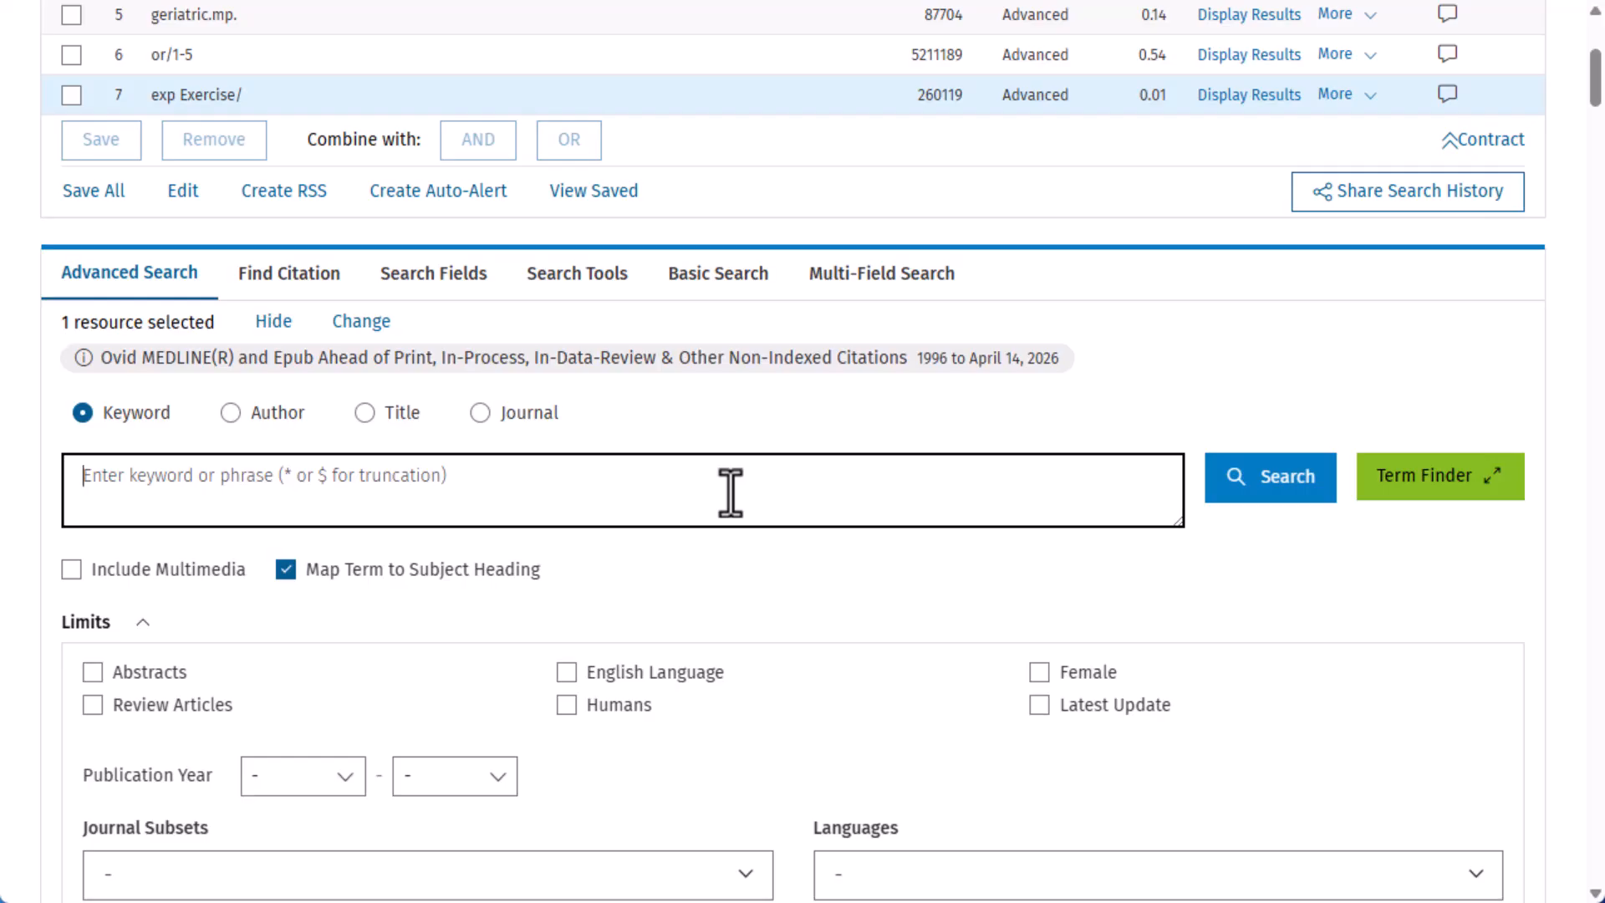
{"action": "type", "text": "yoga"}
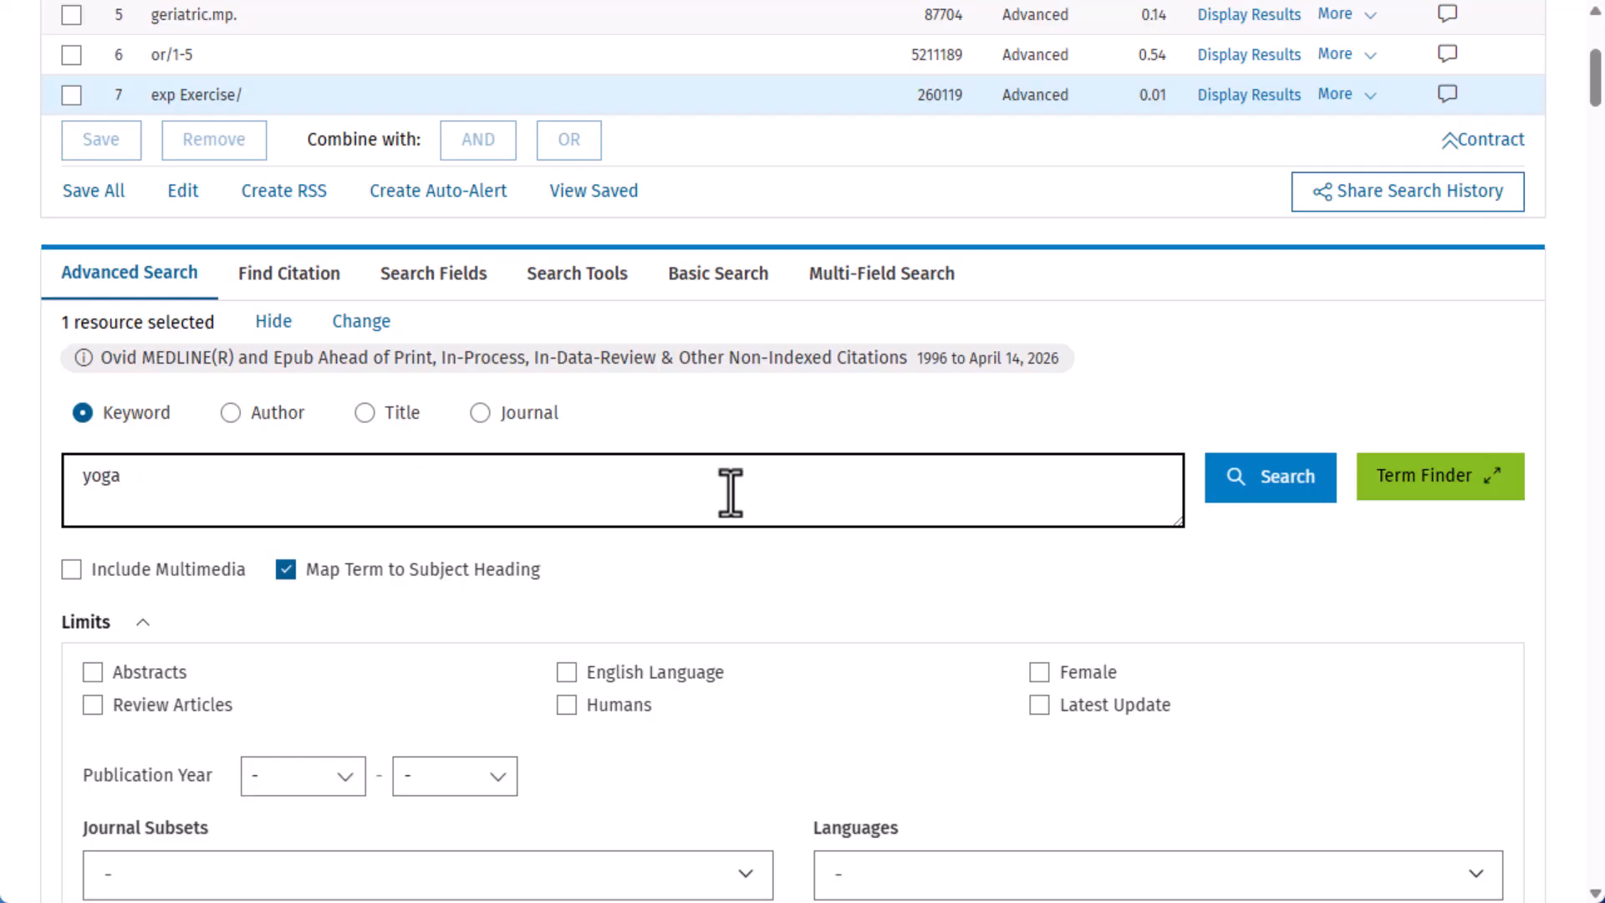
{"action": "type", "text": ".mp."}
{"action": "left_click", "coordinate": [1264, 501]}
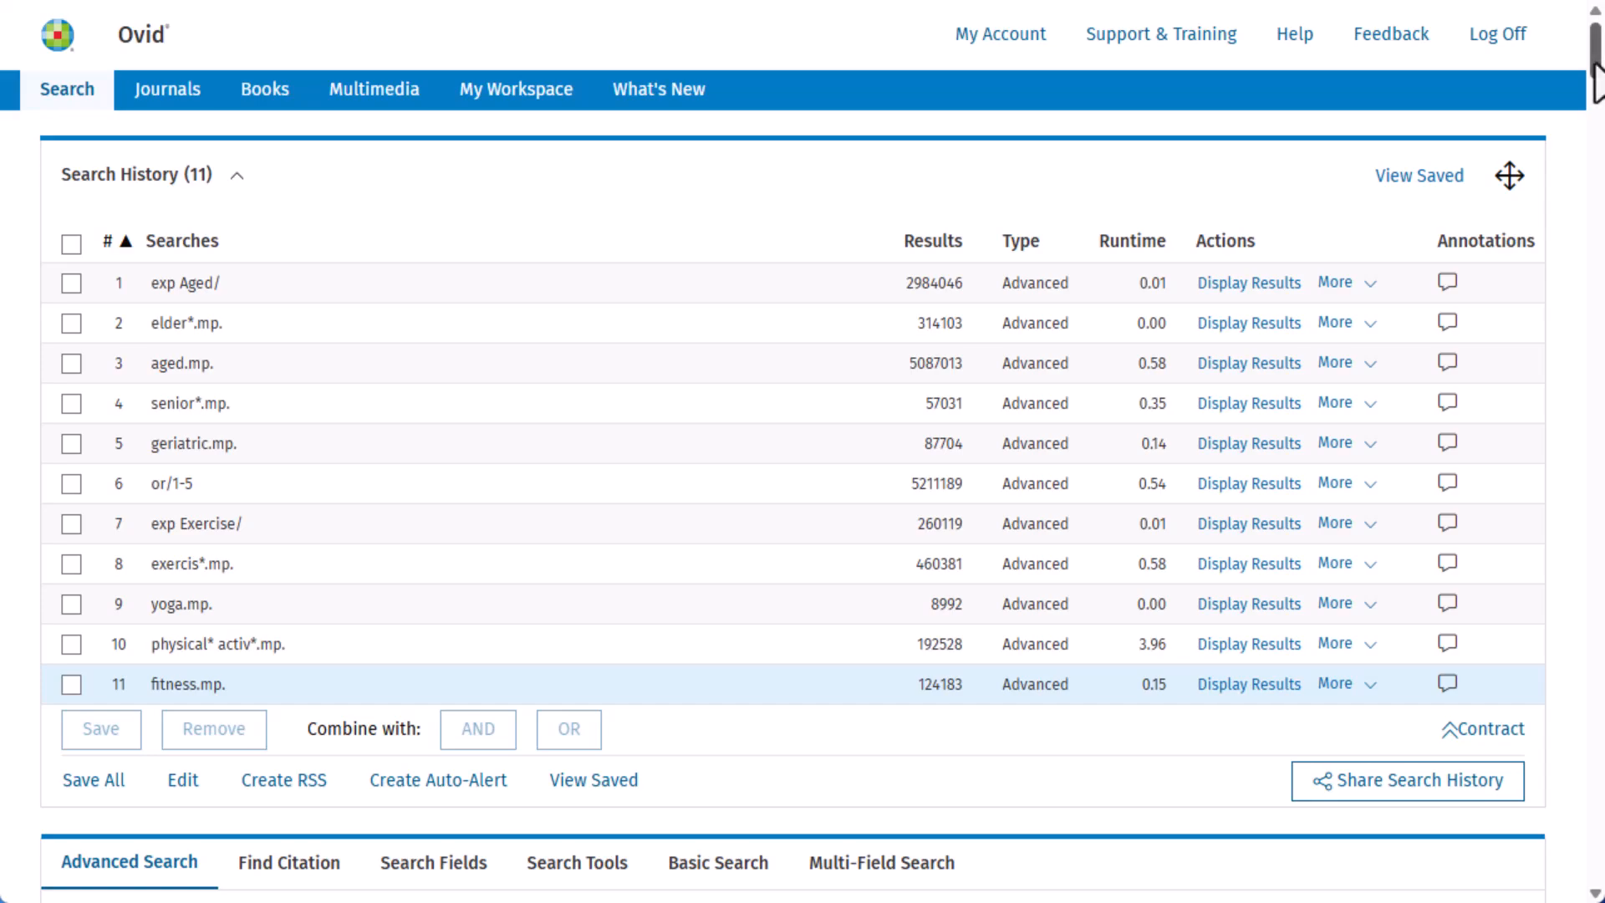
Step: Run the search statement or/7-11 to combine all the exercise-related search lines
{"action": "scroll", "coordinate": [1597, 100], "scroll_direction": "down", "scroll_amount": 4}
{"action": "scroll", "coordinate": [1597, 100], "scroll_direction": "down", "scroll_amount": 1}
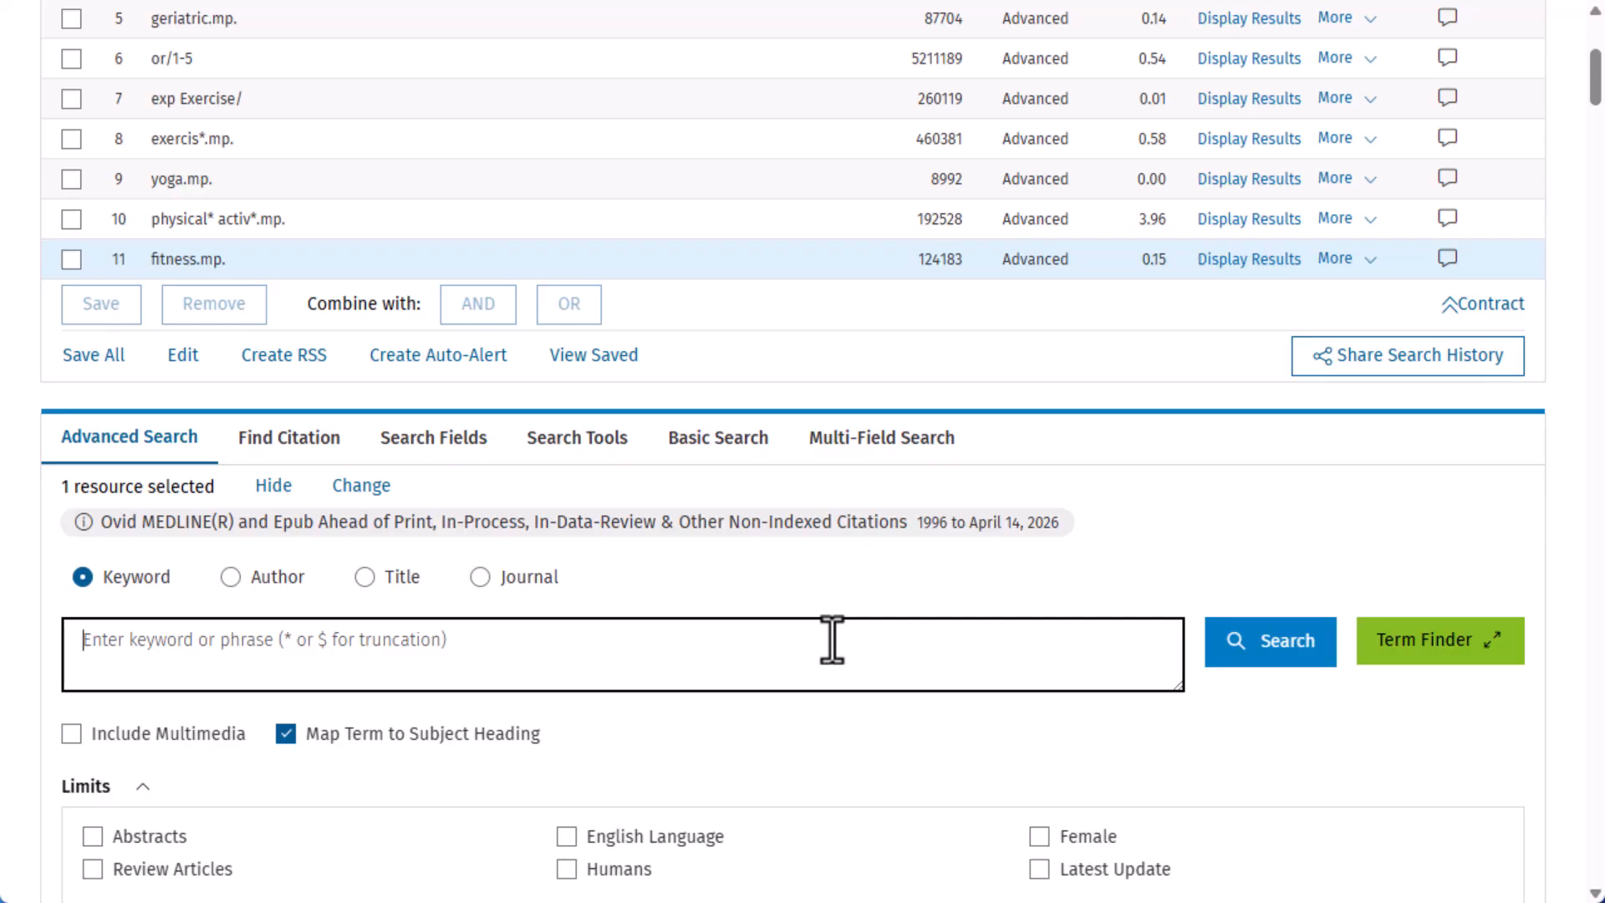
{"action": "type", "text": "or/7-11"}
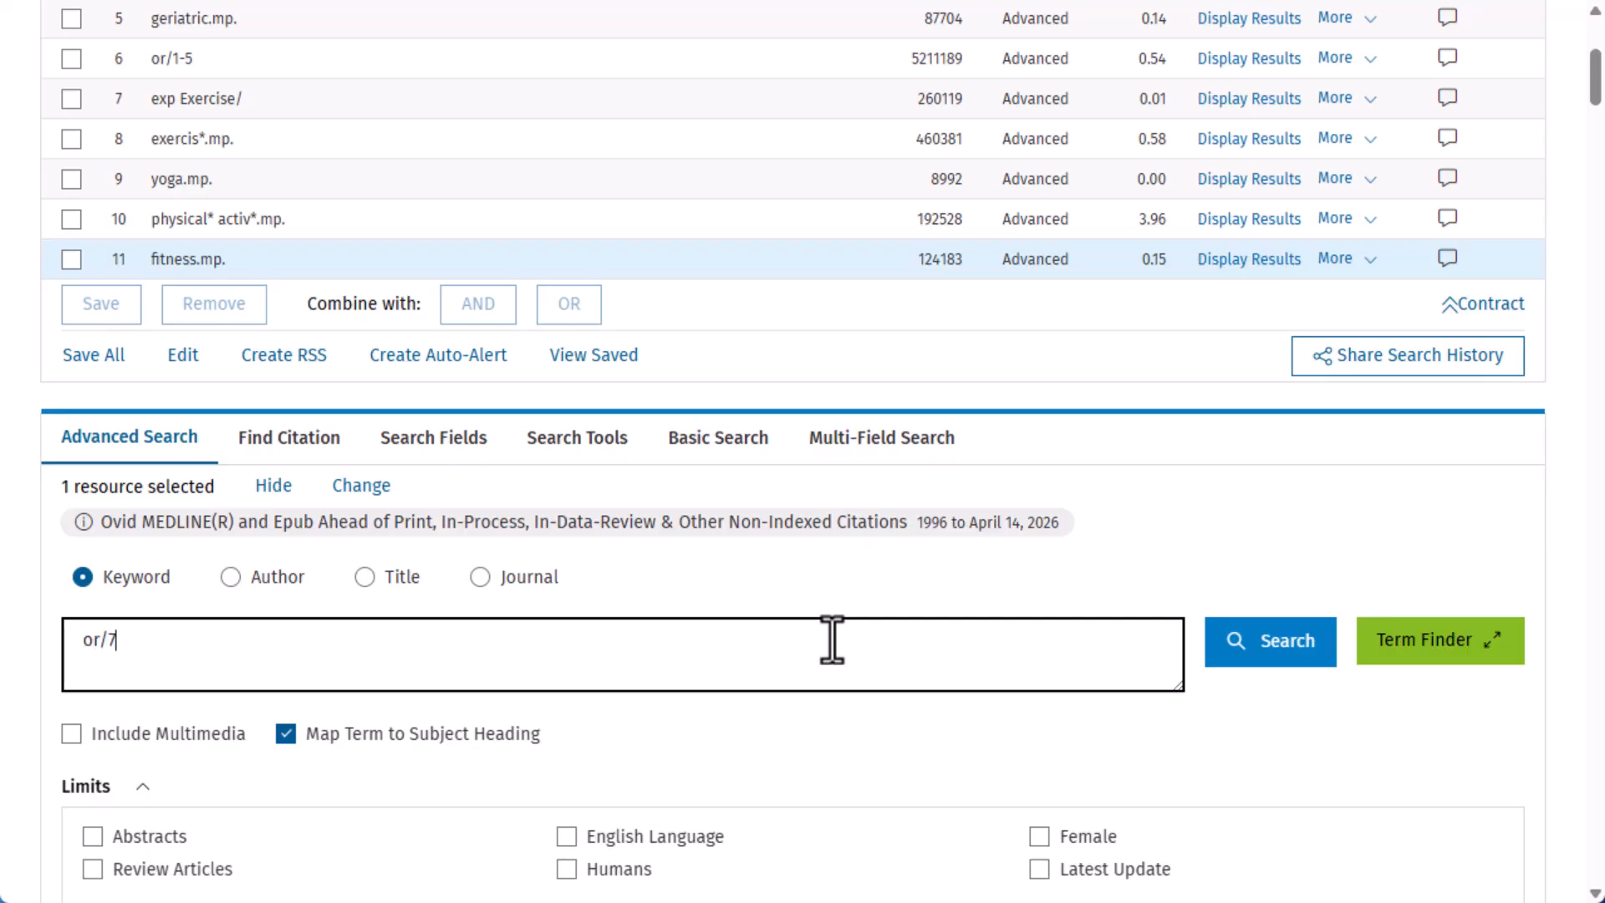
{"action": "left_click", "coordinate": [1268, 661]}
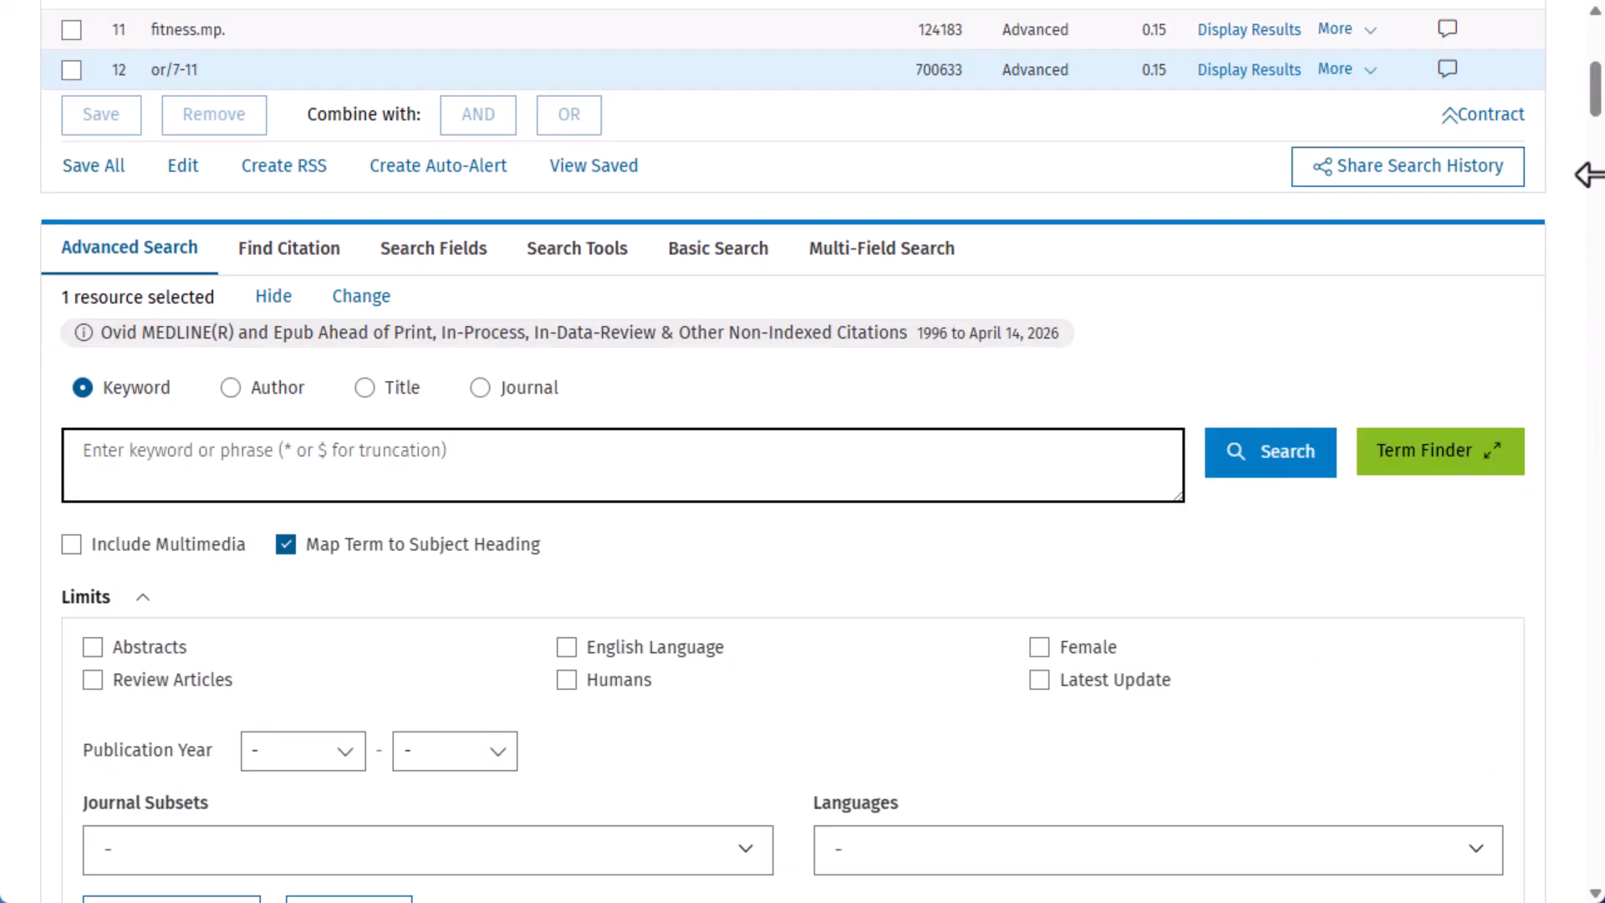
Step: Select the concept searches 6, 12 and 15 in the search history and combine them with AND
{"action": "scroll", "coordinate": [1597, 108], "scroll_direction": "up", "scroll_amount": 4}
{"action": "left_click_drag", "start_coordinate": [1593, 92], "coordinate": [1594, 73]}
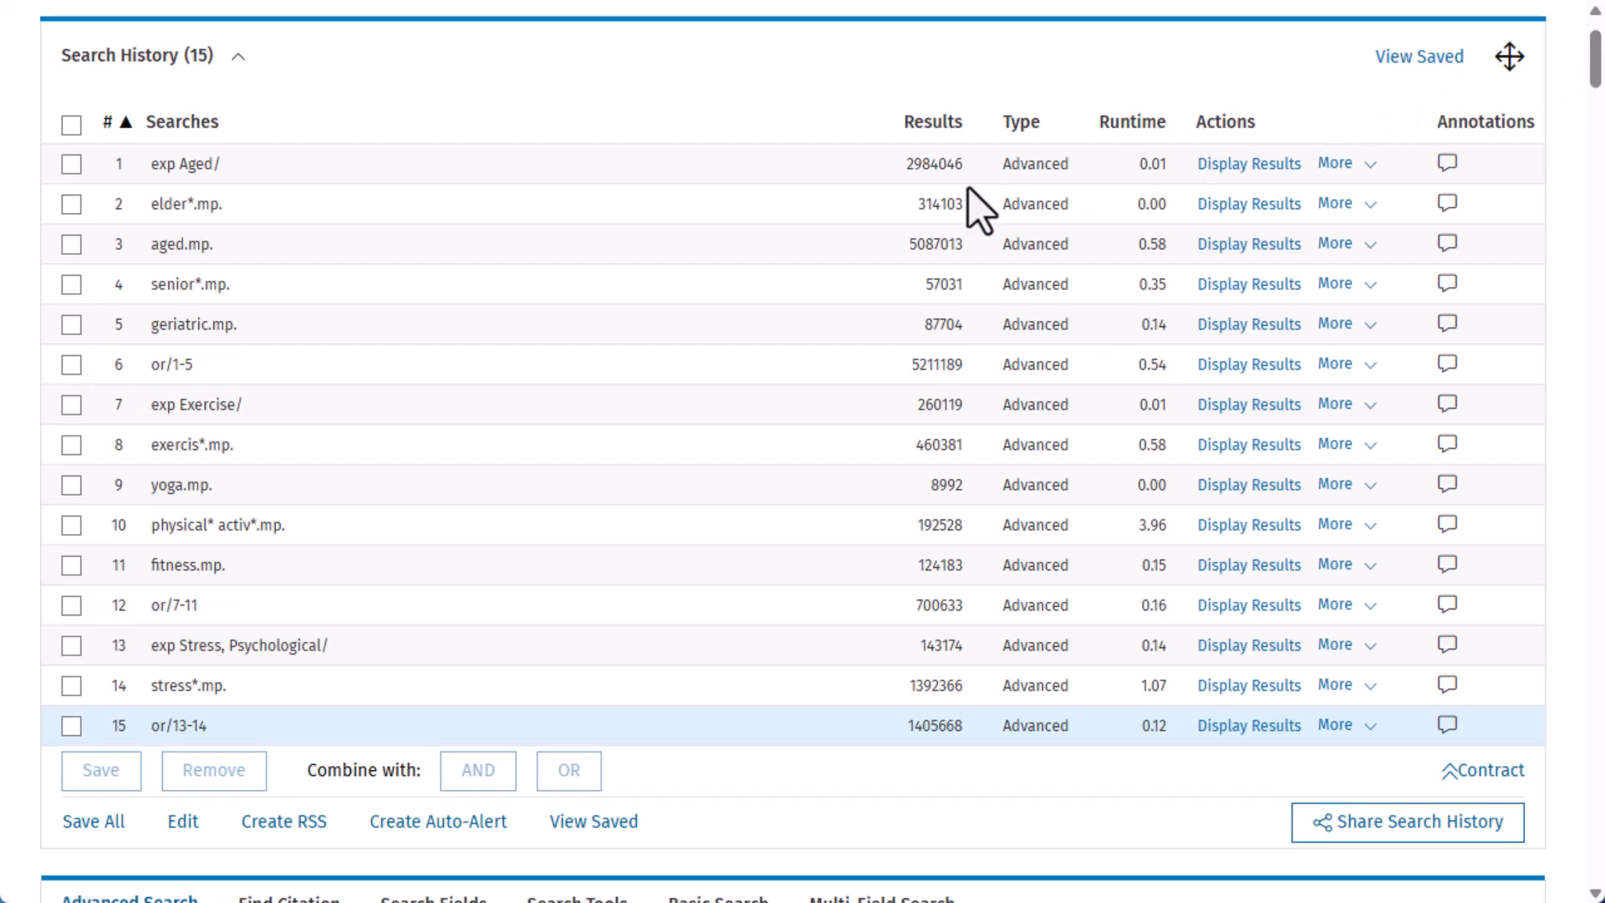
{"action": "left_click", "coordinate": [72, 370]}
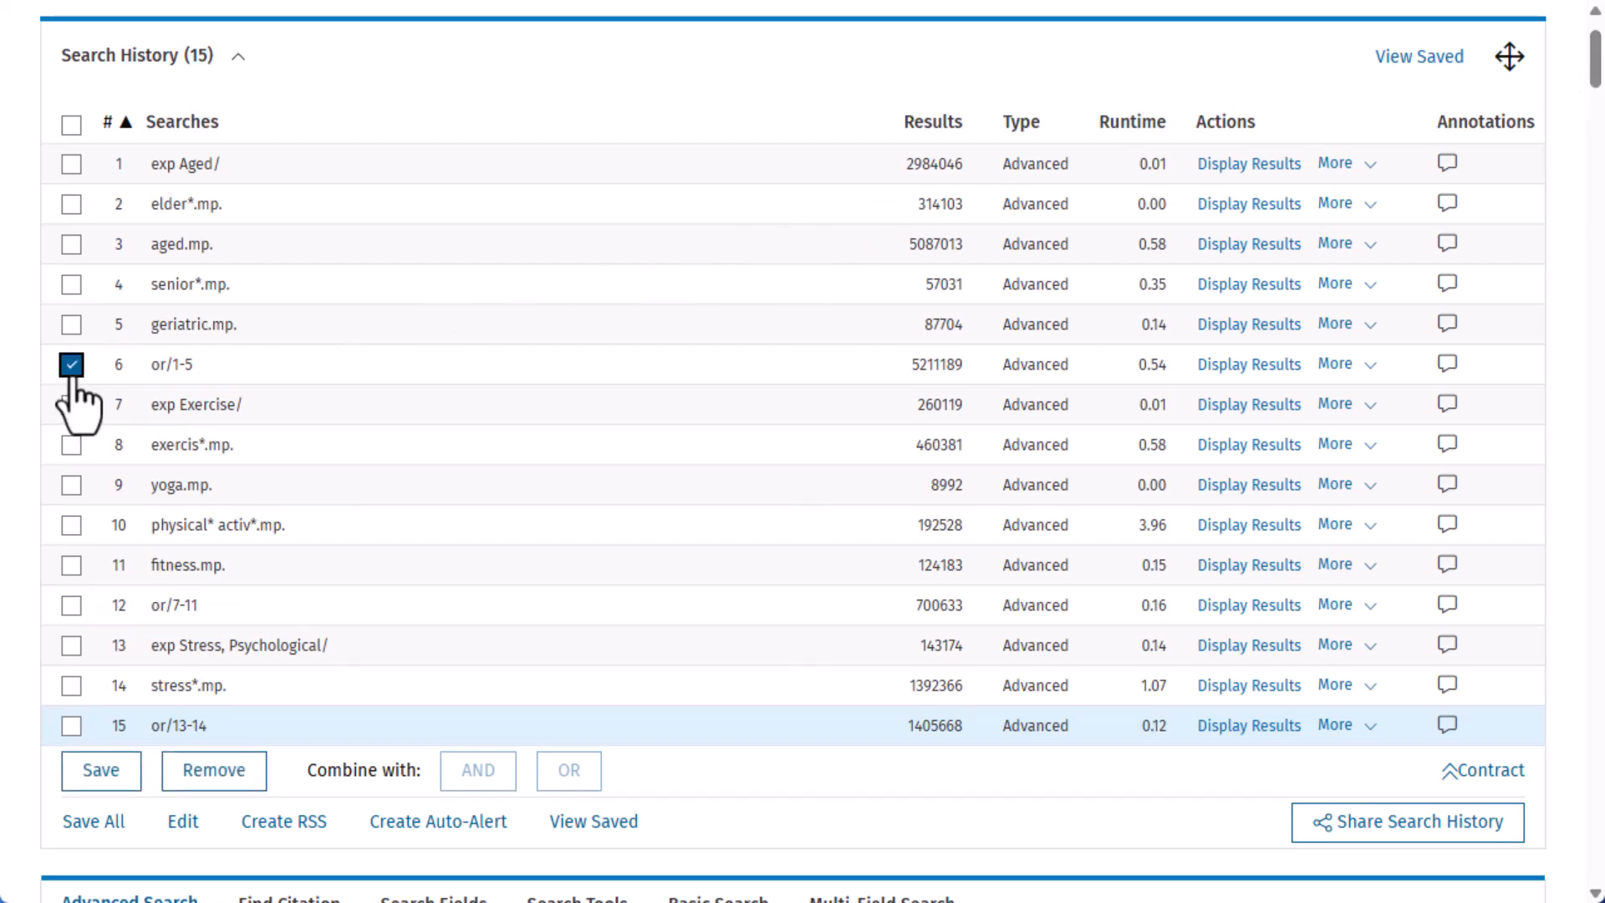
{"action": "left_click", "coordinate": [71, 606]}
{"action": "left_click", "coordinate": [71, 726]}
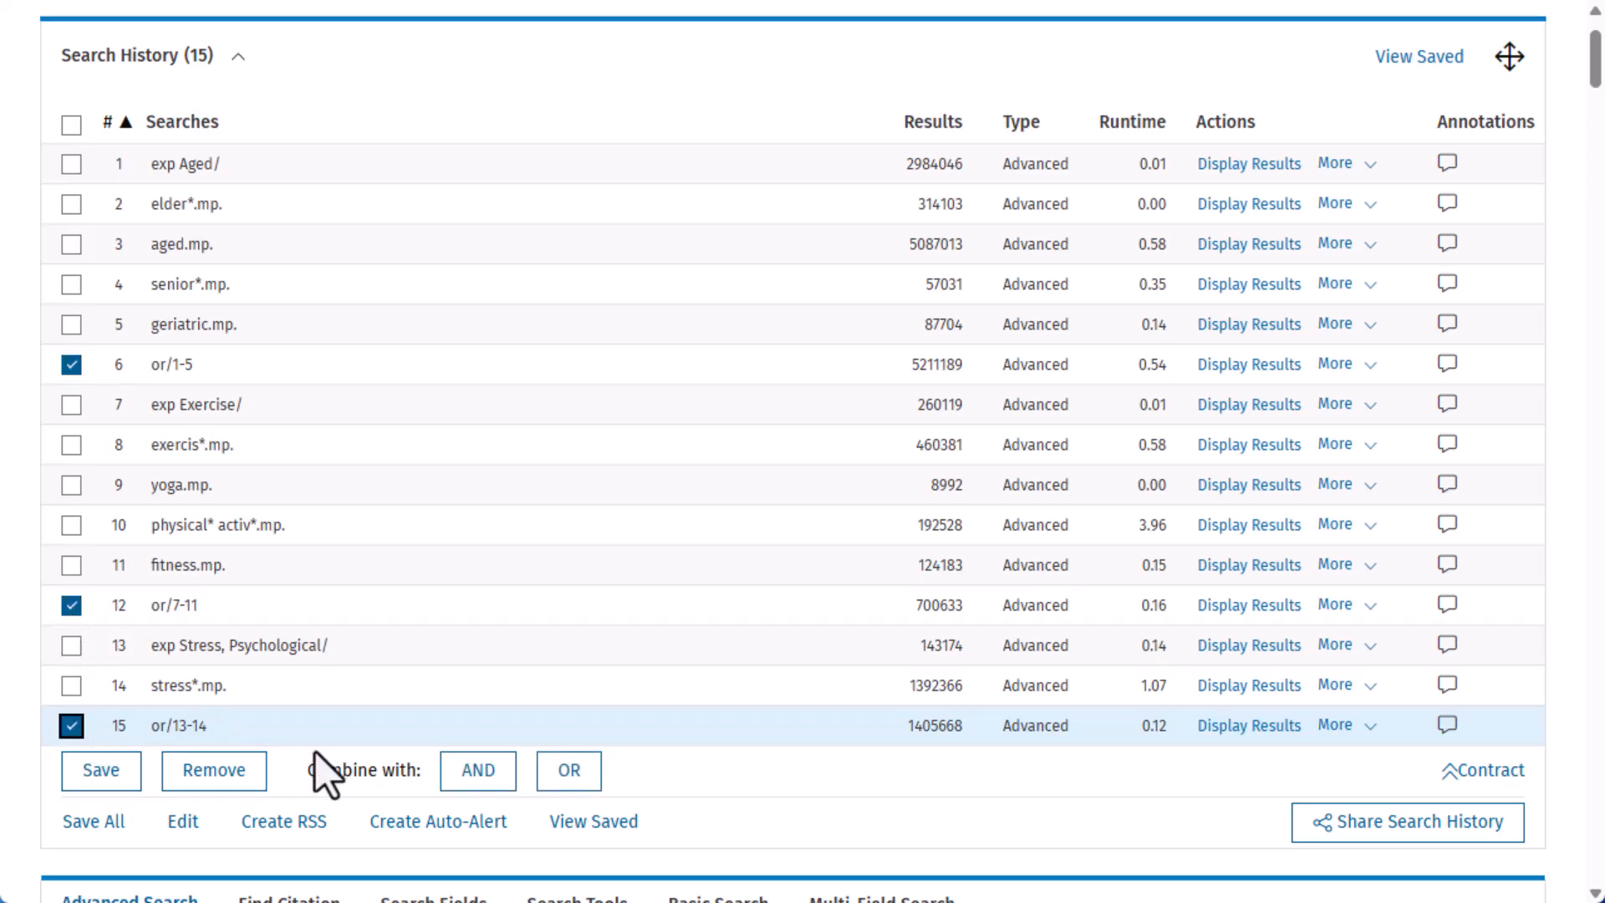
{"action": "left_click", "coordinate": [475, 774]}
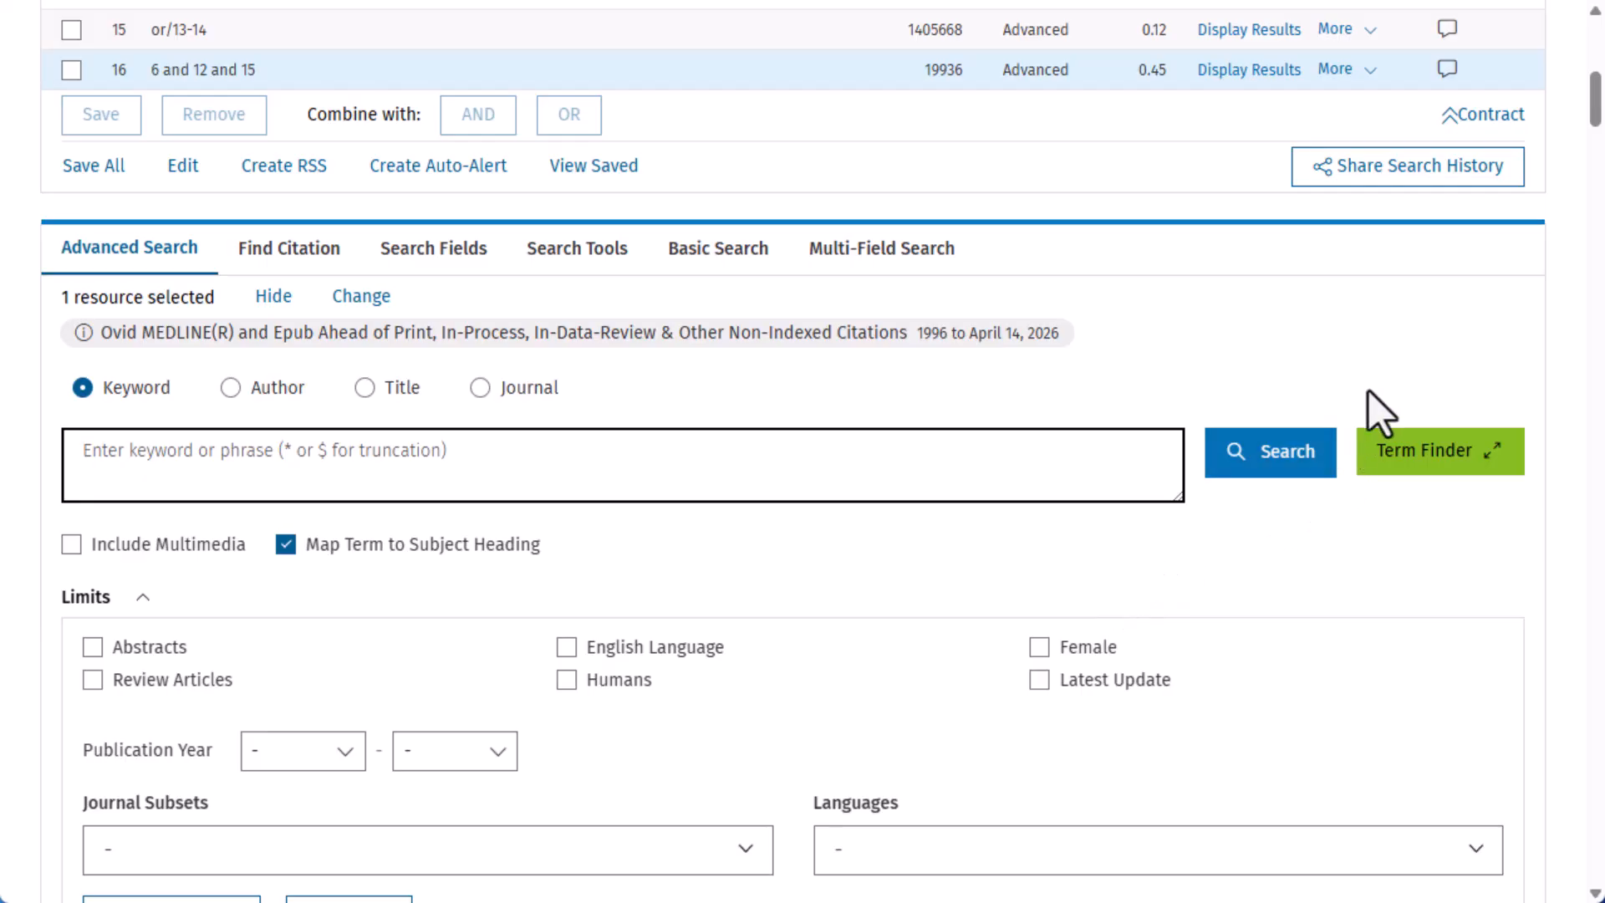
{"action": "scroll", "coordinate": [1597, 113], "scroll_direction": "up", "scroll_amount": 3}
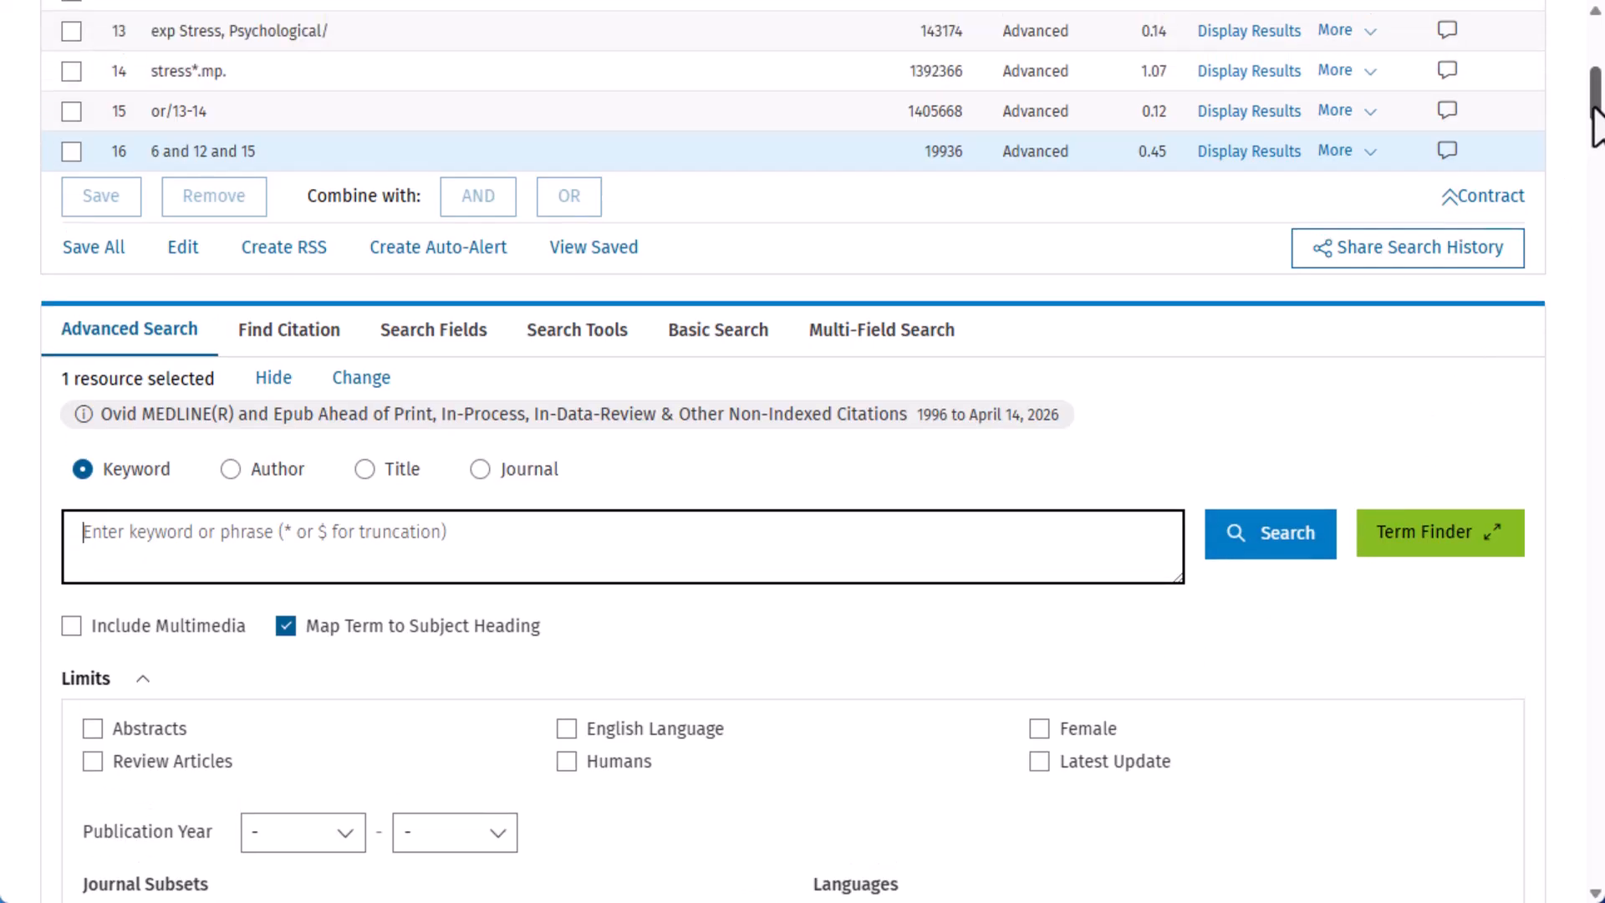
{"action": "left_click_drag", "start_coordinate": [1597, 112], "coordinate": [1597, 83]}
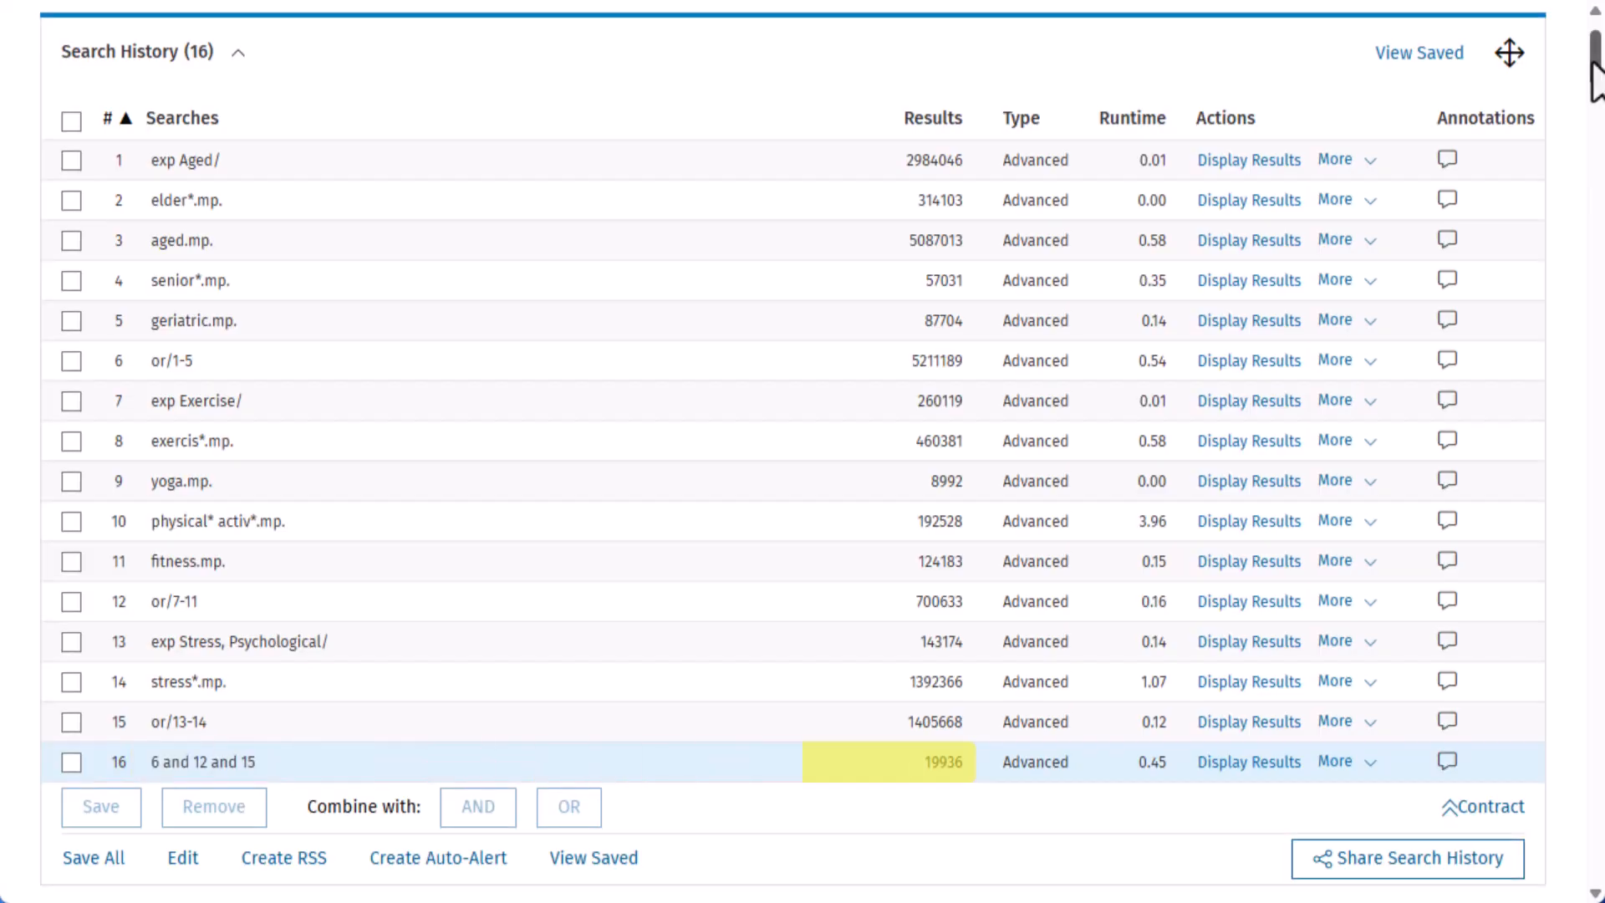
Step: Run a keyword search for walking with mapping to subject headings as a narrower replacement for the exercise concept
{"action": "left_click_drag", "start_coordinate": [1593, 65], "coordinate": [1593, 223]}
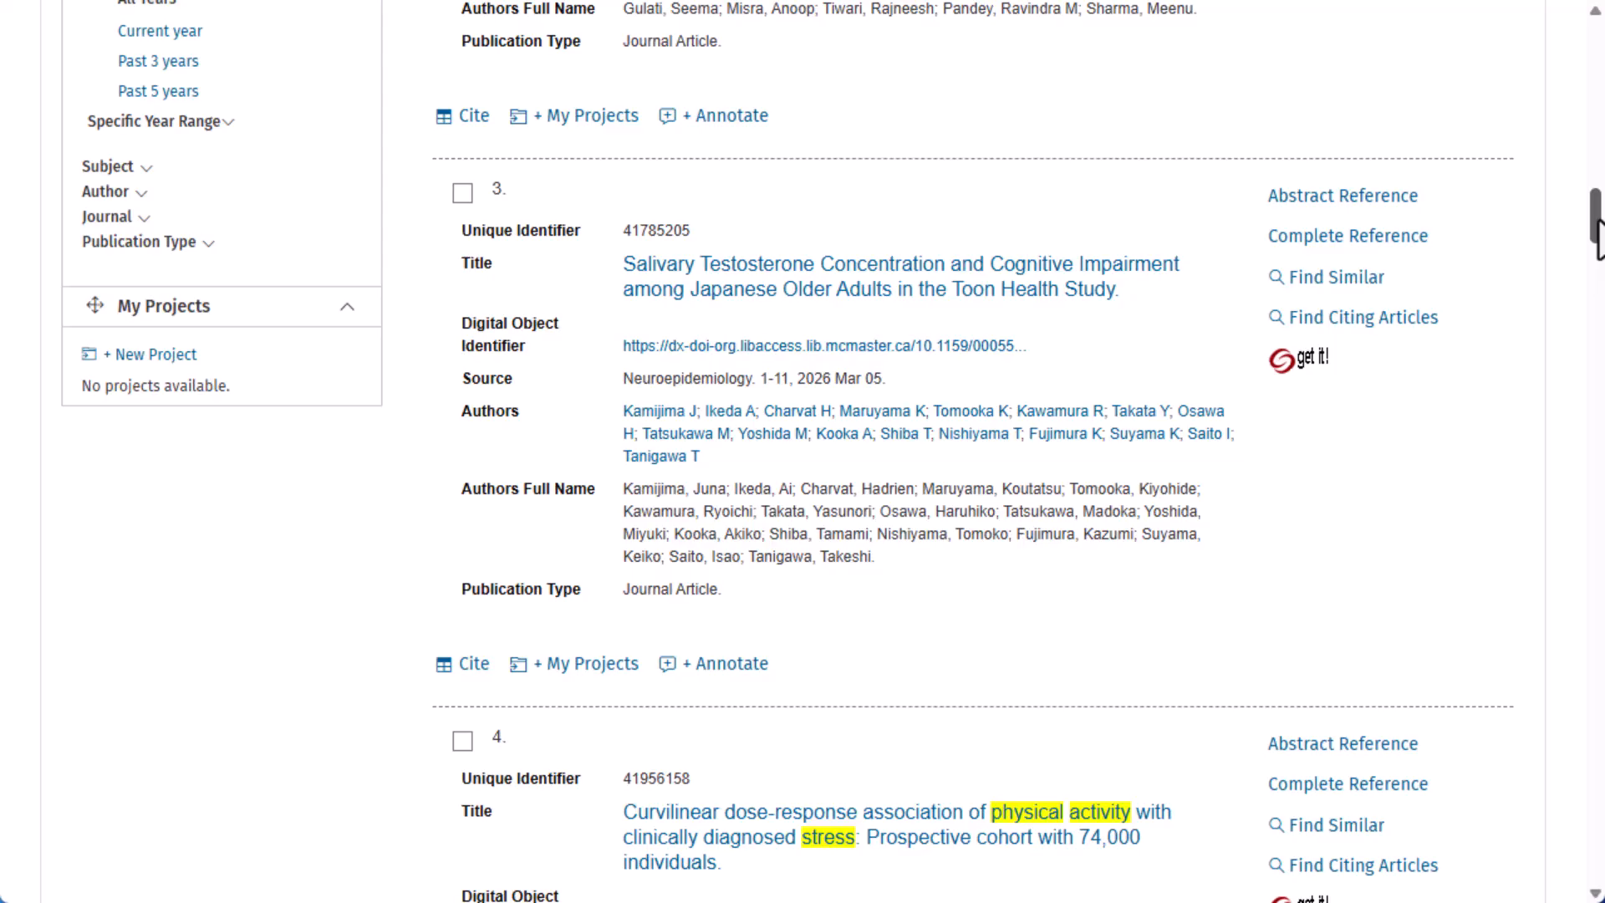
{"action": "left_click_drag", "start_coordinate": [1595, 219], "coordinate": [1595, 101]}
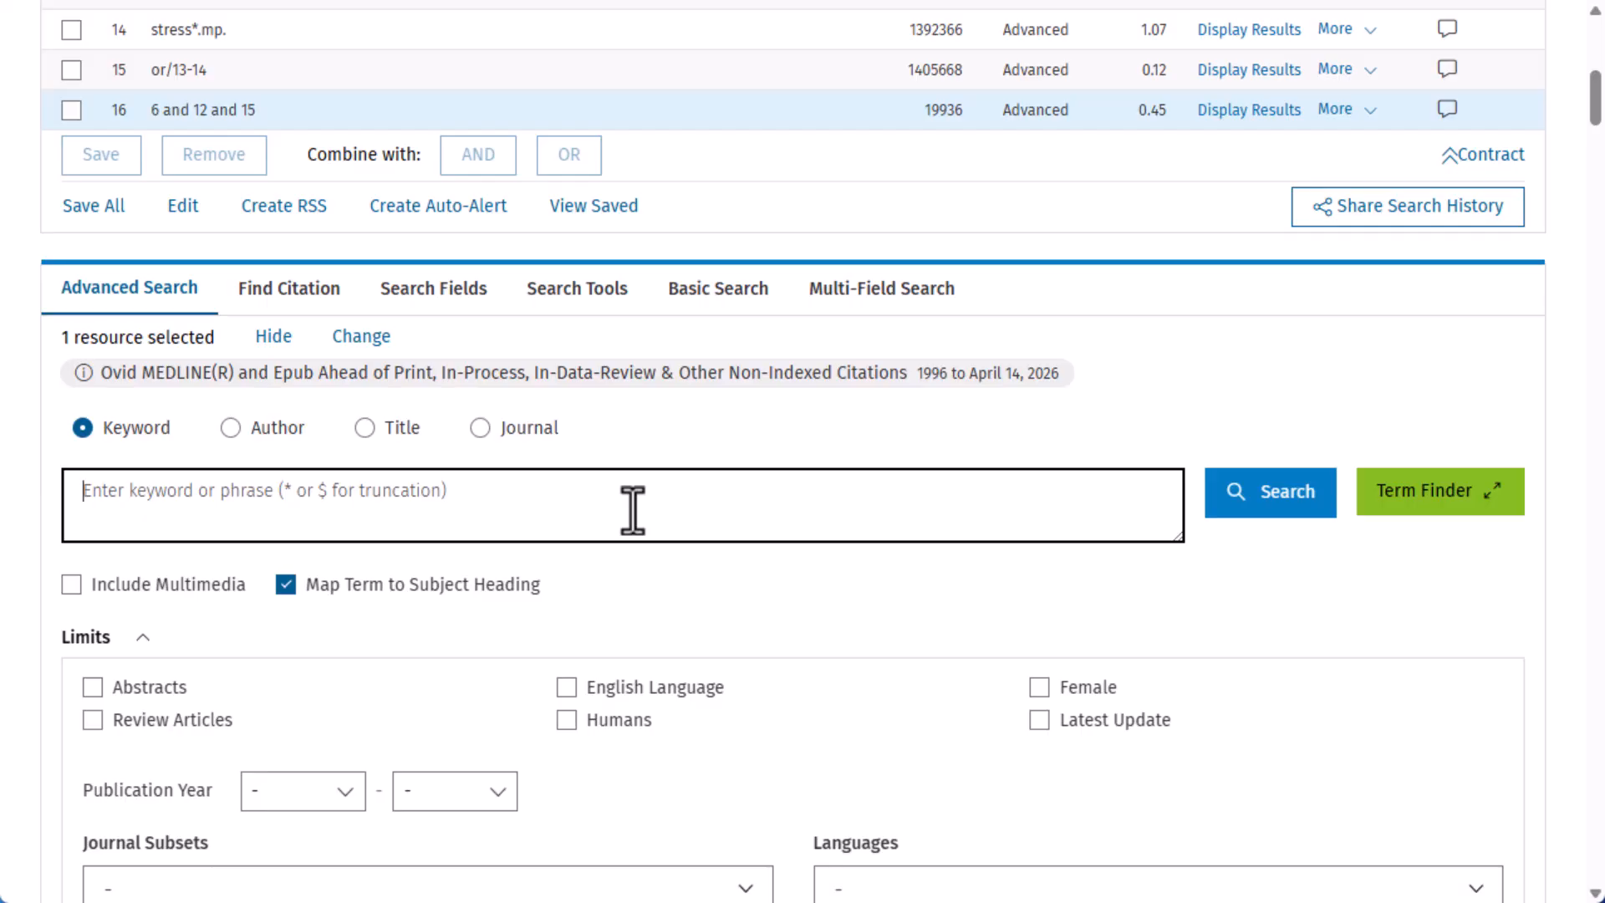
{"action": "type", "text": "walking"}
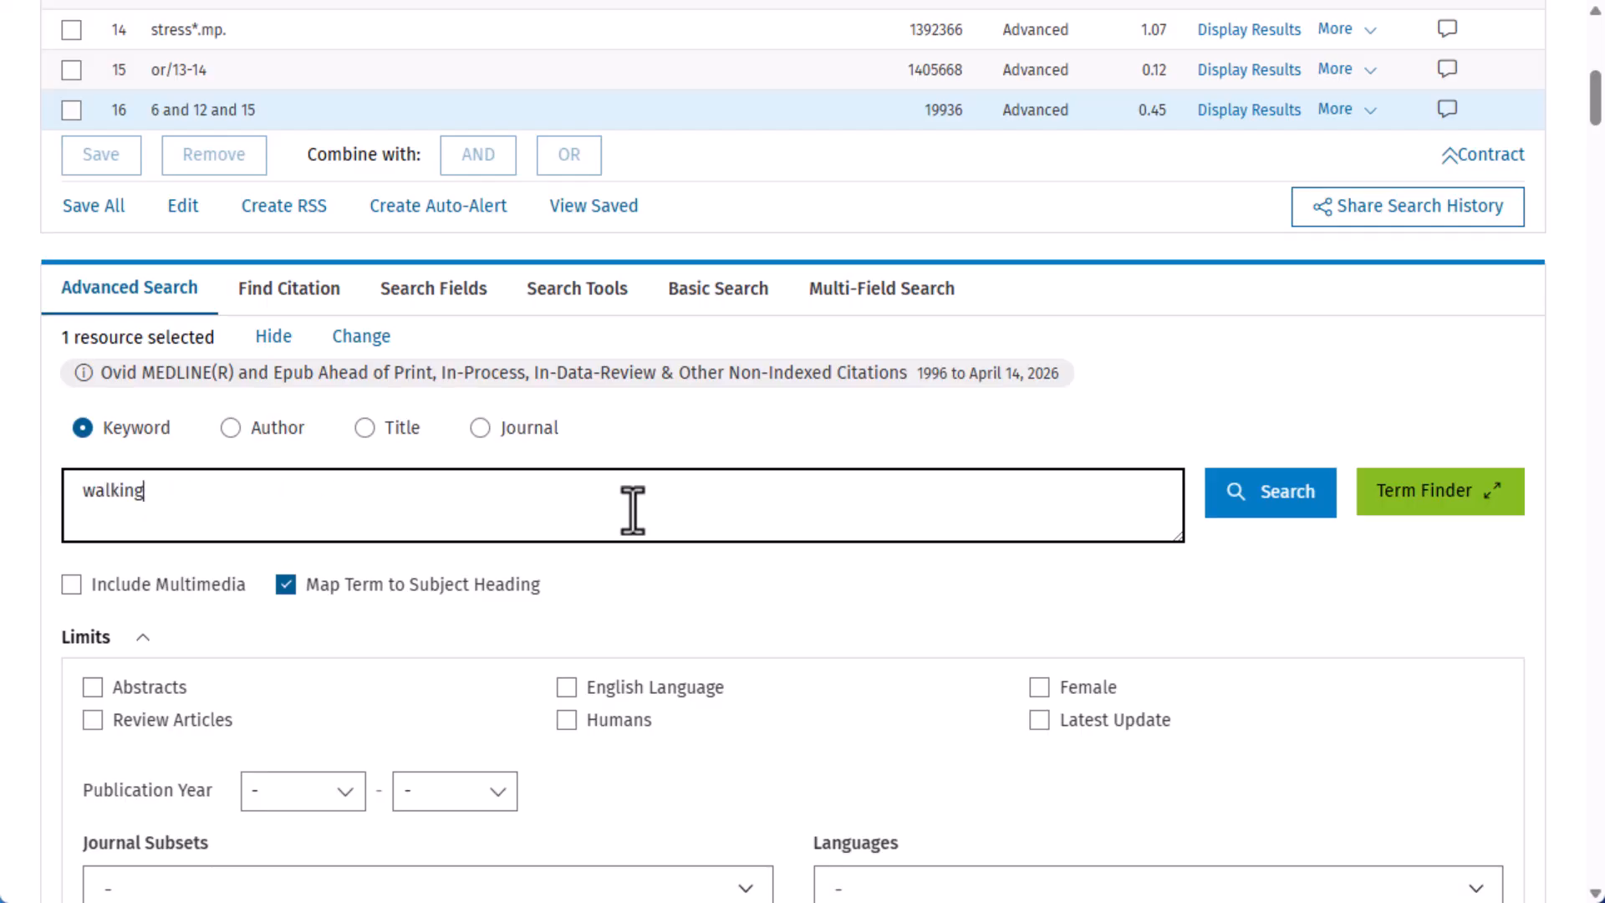
{"action": "left_click", "coordinate": [1257, 510]}
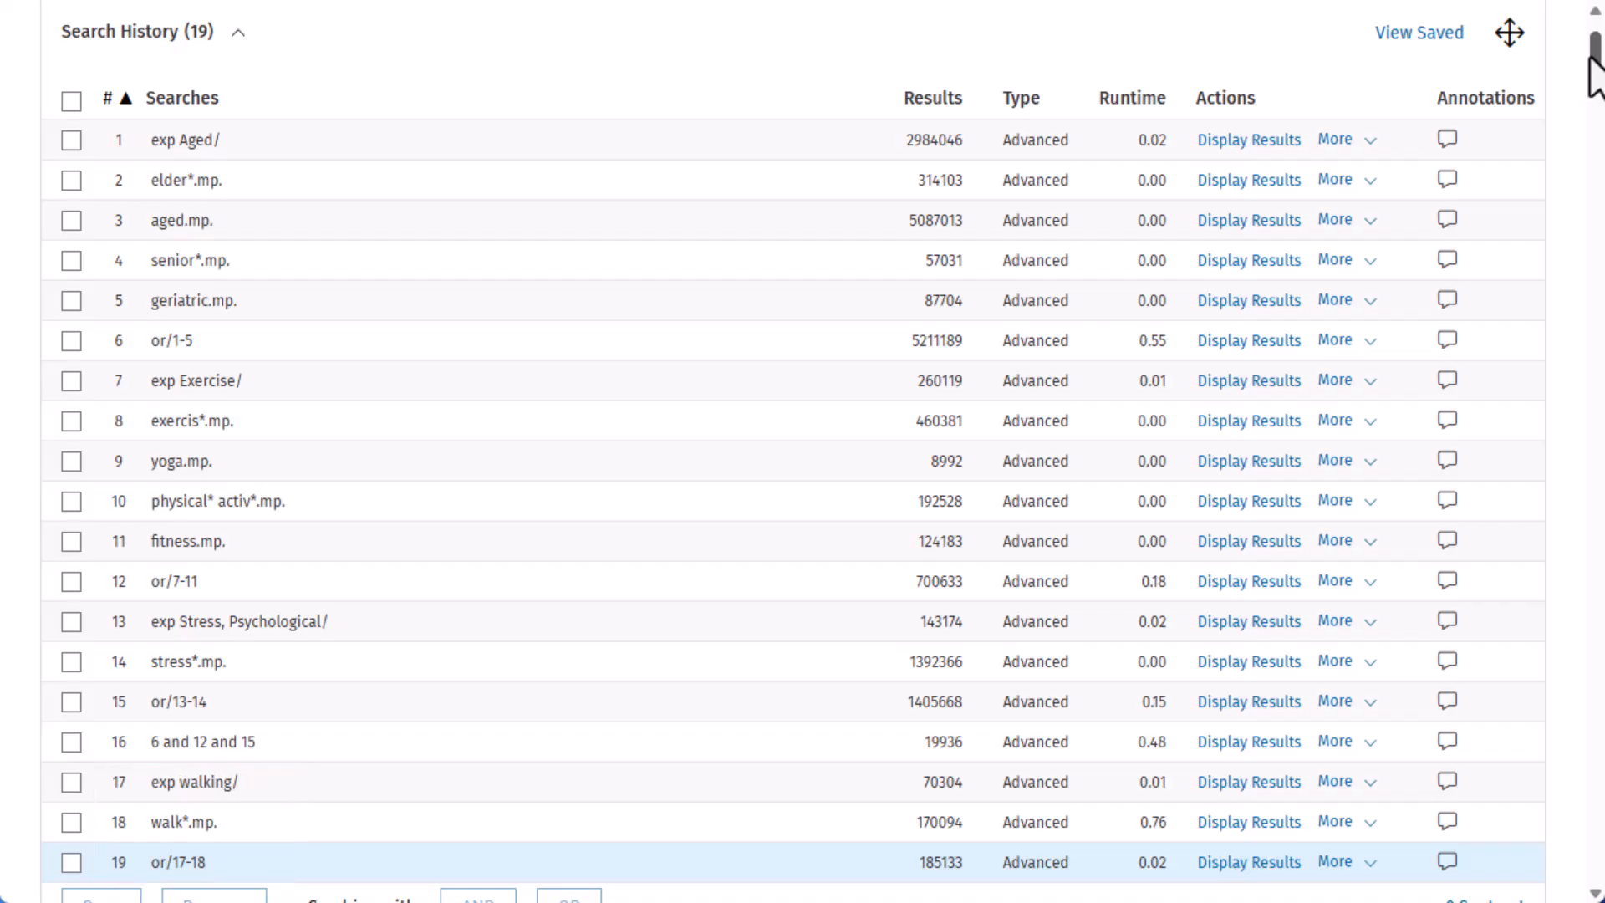
Step: Select searches 6, 15 and 19 in the search history and combine them with AND
{"action": "scroll", "coordinate": [1595, 75], "scroll_direction": "down", "scroll_amount": 1}
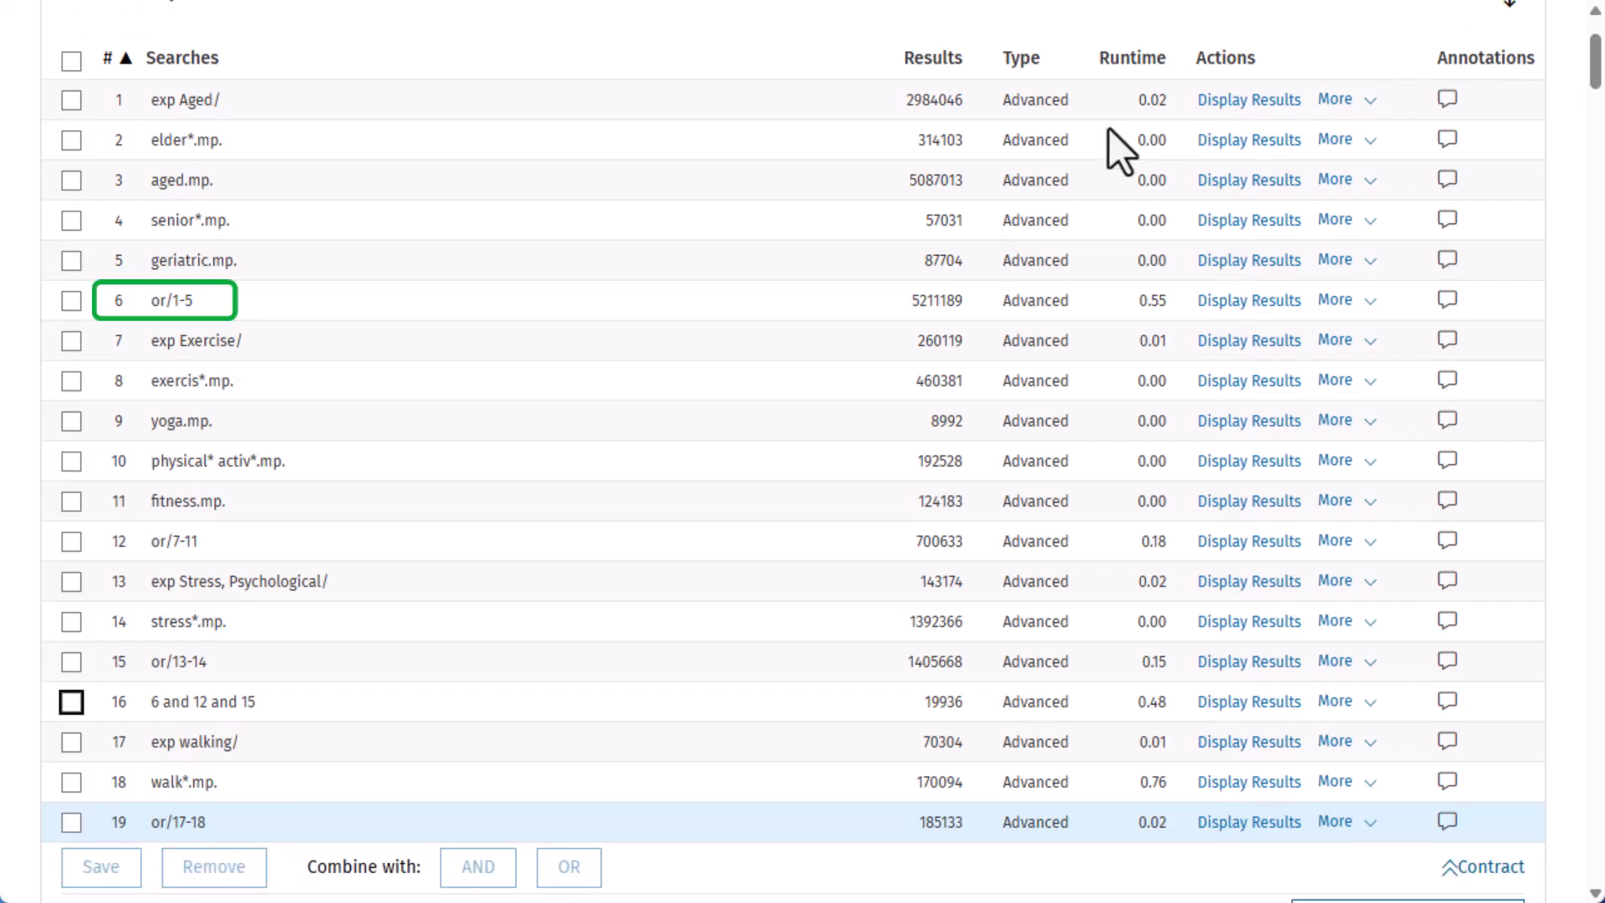
{"action": "left_click", "coordinate": [69, 302]}
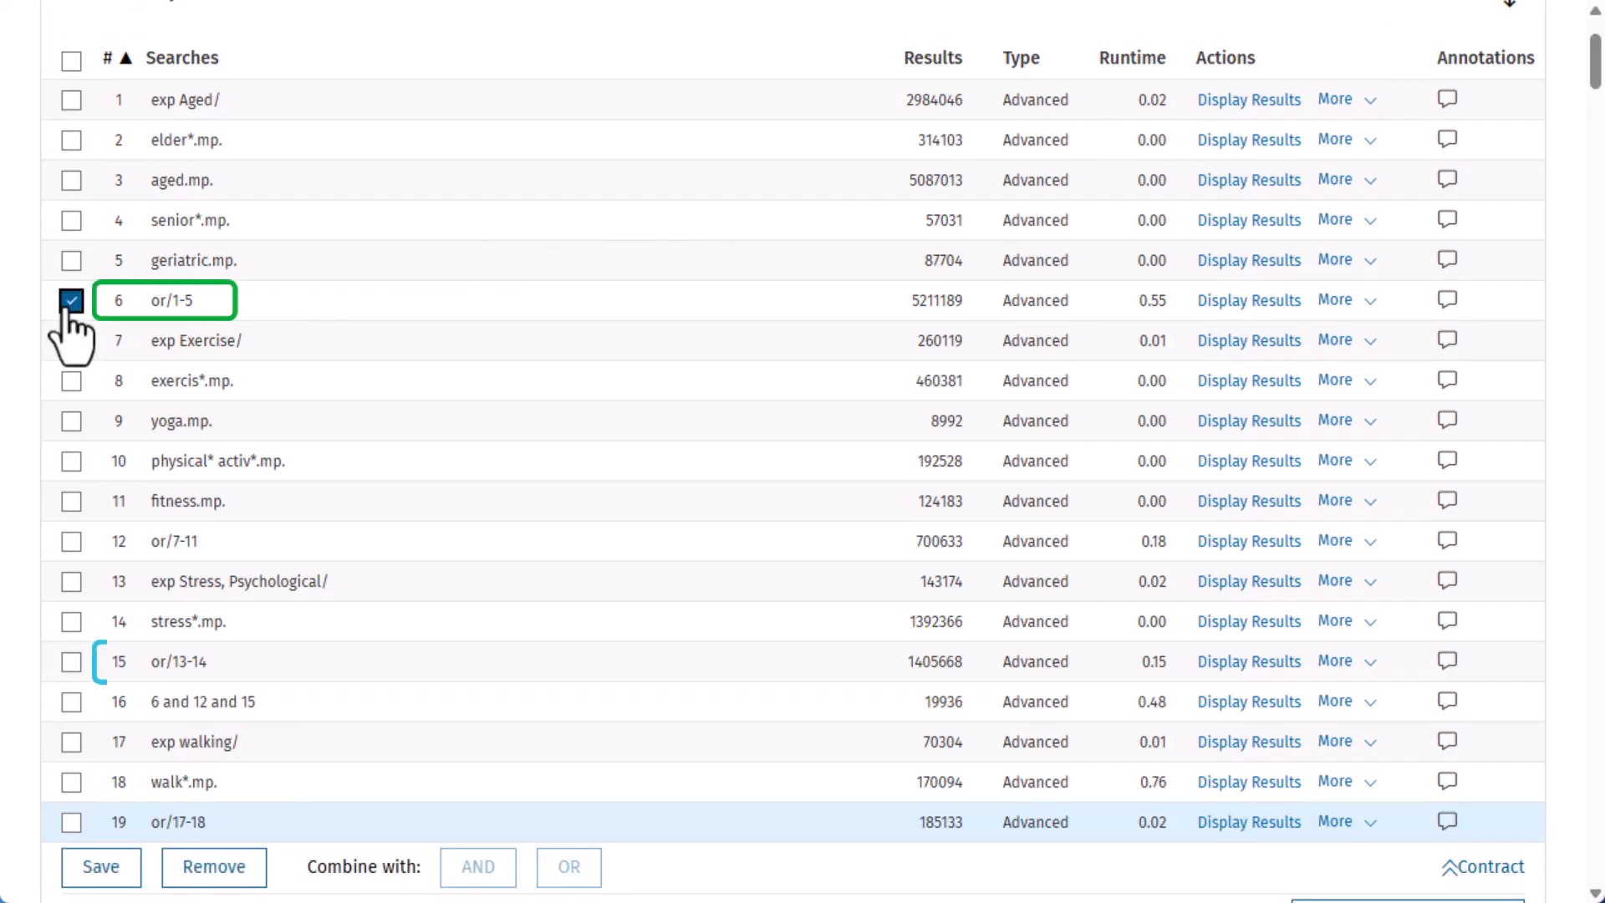
{"action": "left_click", "coordinate": [71, 662]}
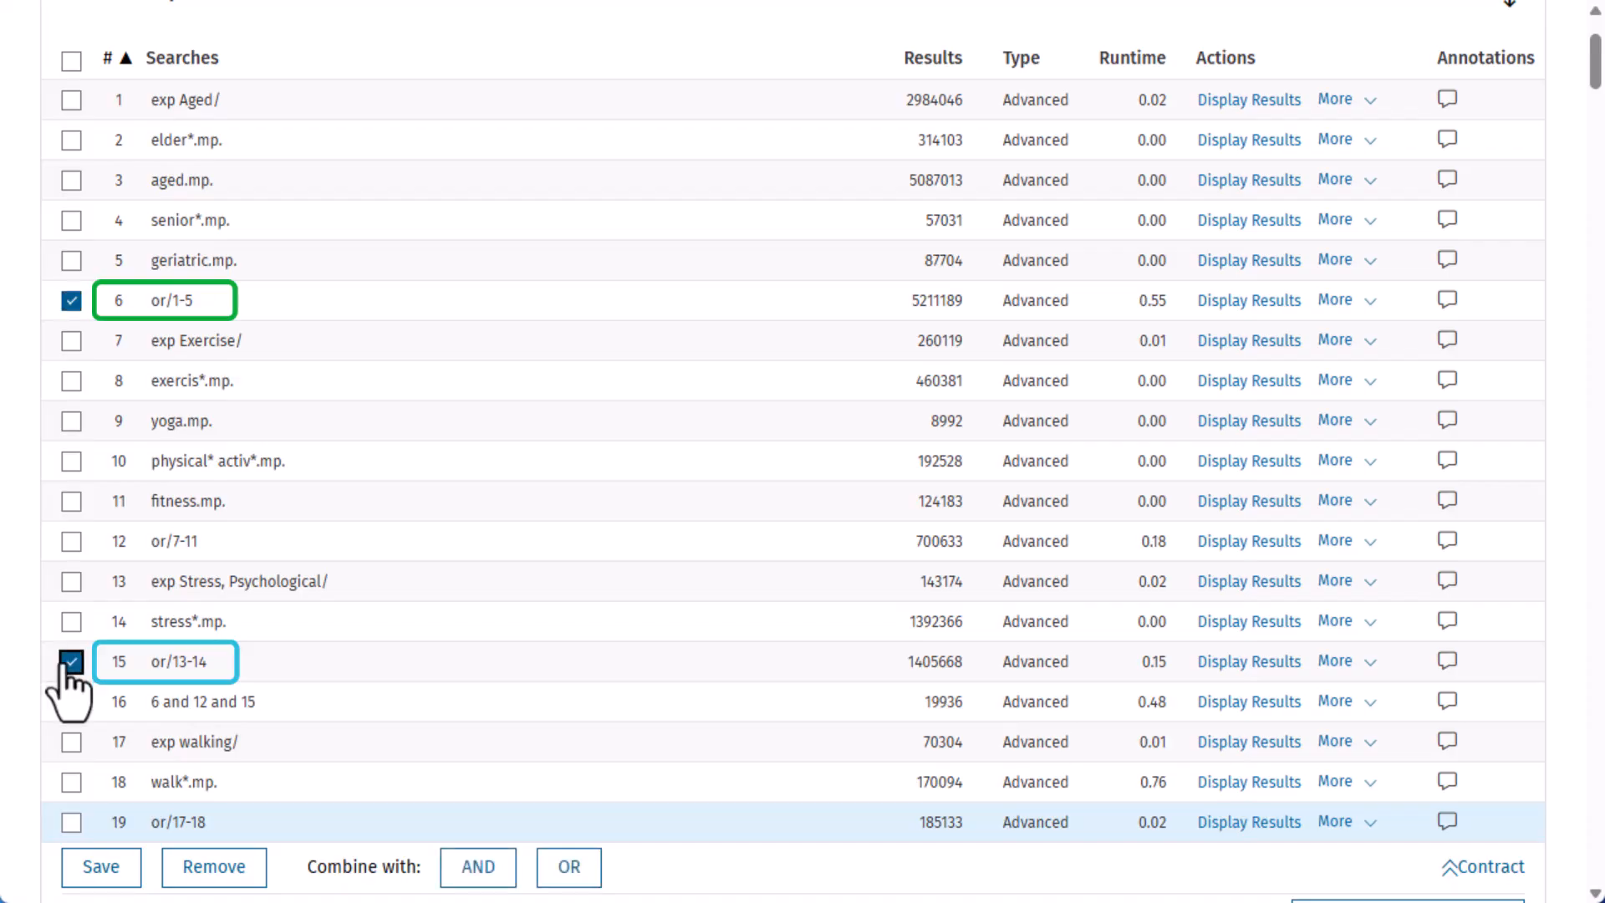
{"action": "left_click", "coordinate": [74, 823]}
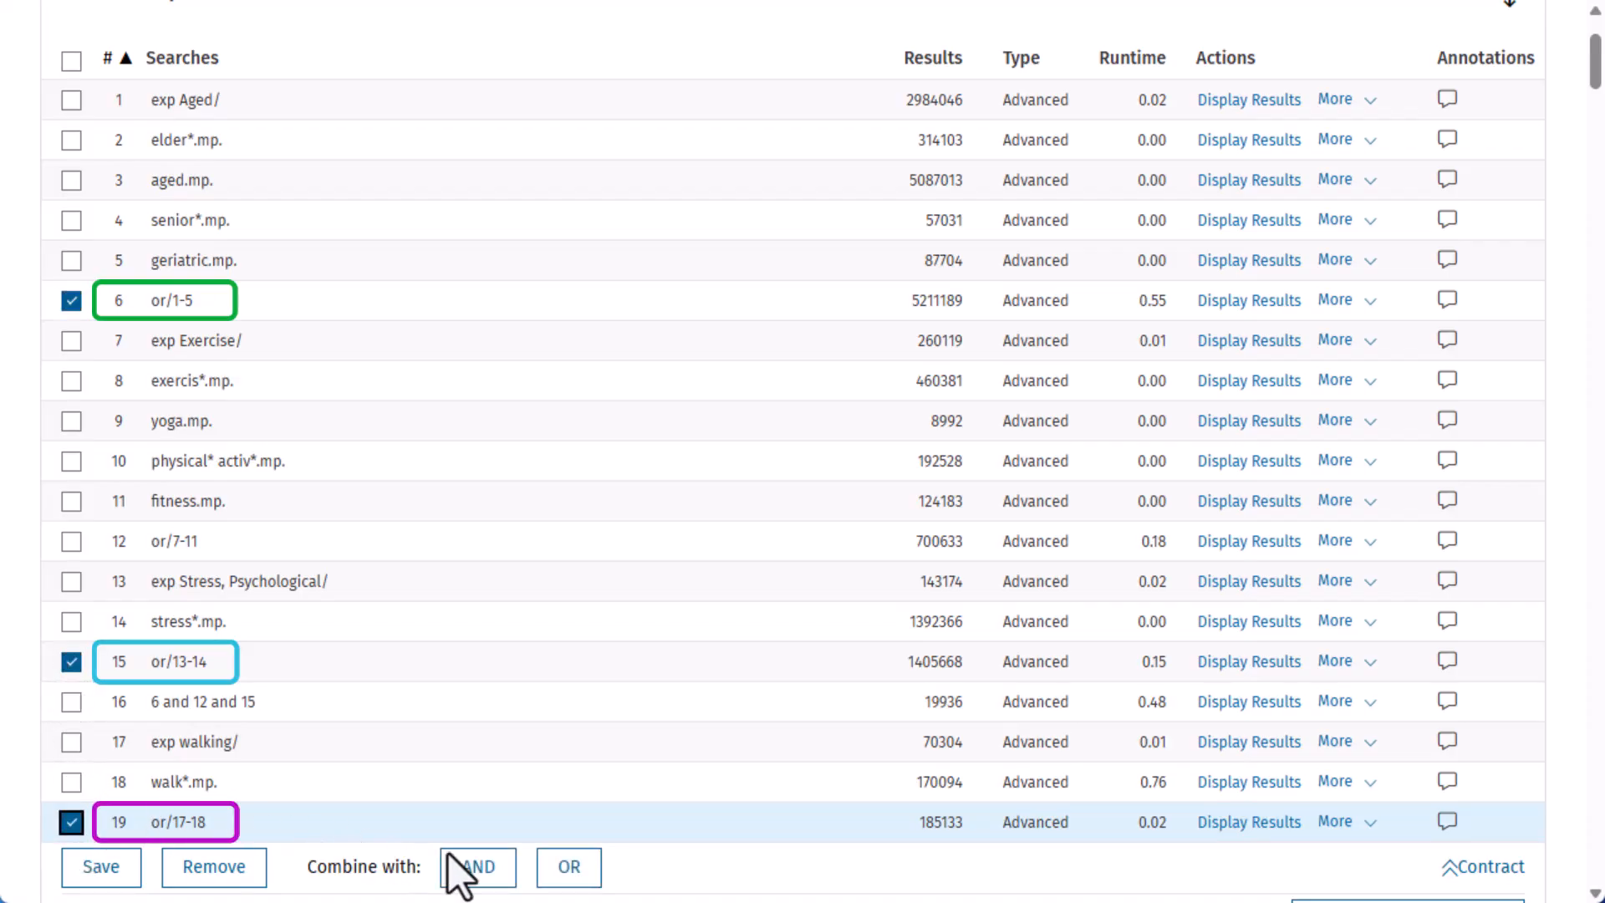
{"action": "left_click", "coordinate": [498, 874]}
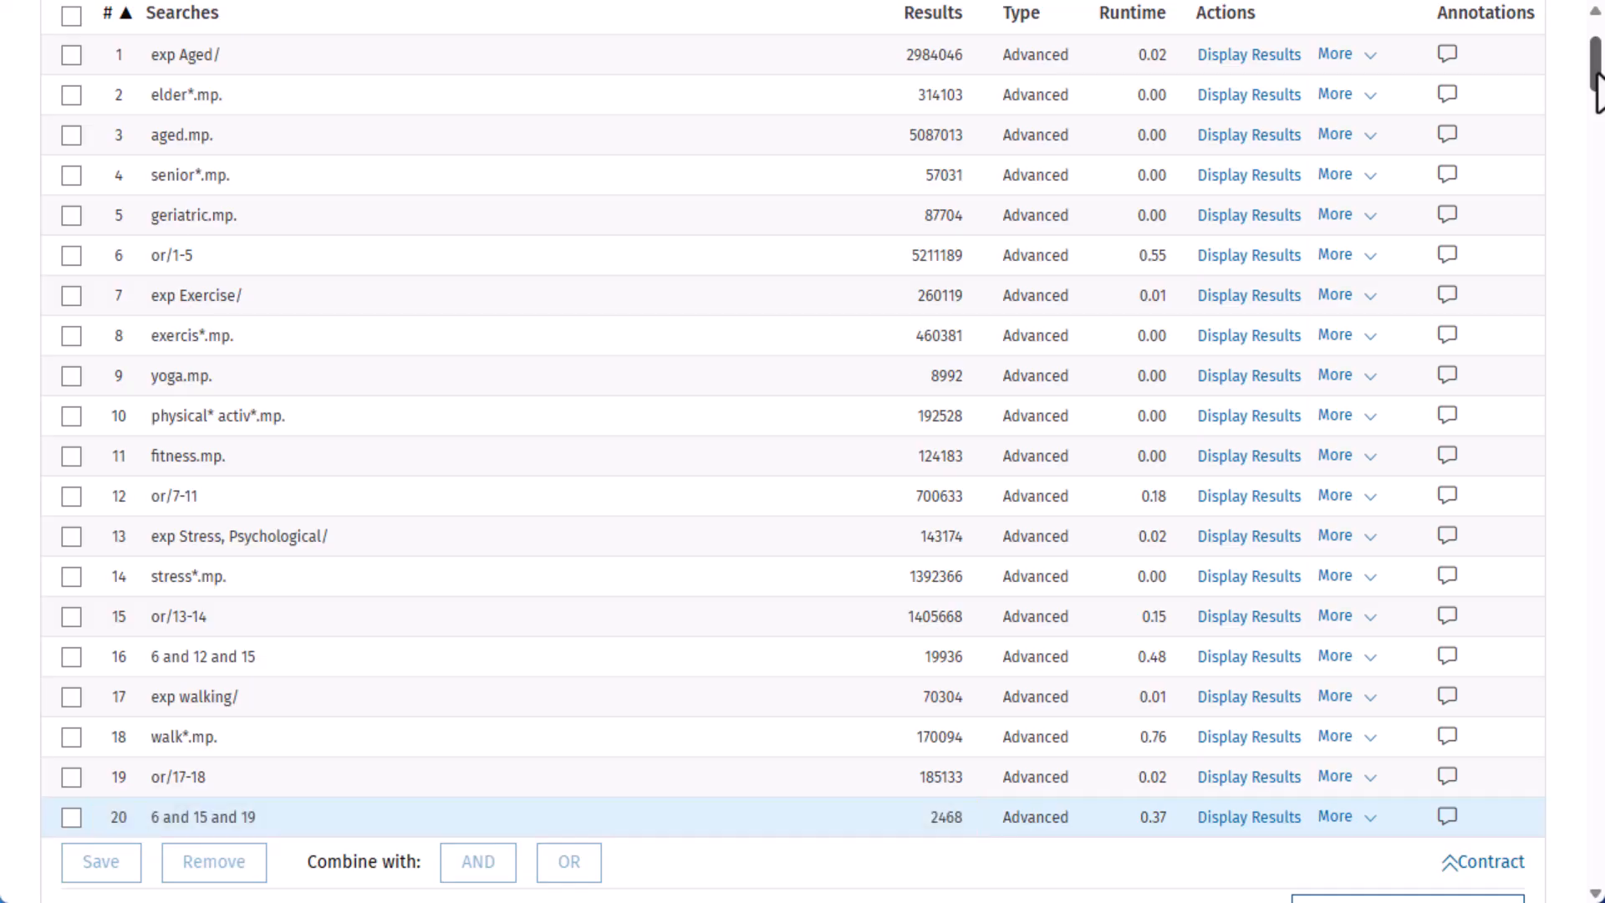
Step: Open the additional limits and choose search 20, "6 and 15 and 19", as the search to limit
{"action": "left_click_drag", "start_coordinate": [1597, 88], "coordinate": [1597, 145]}
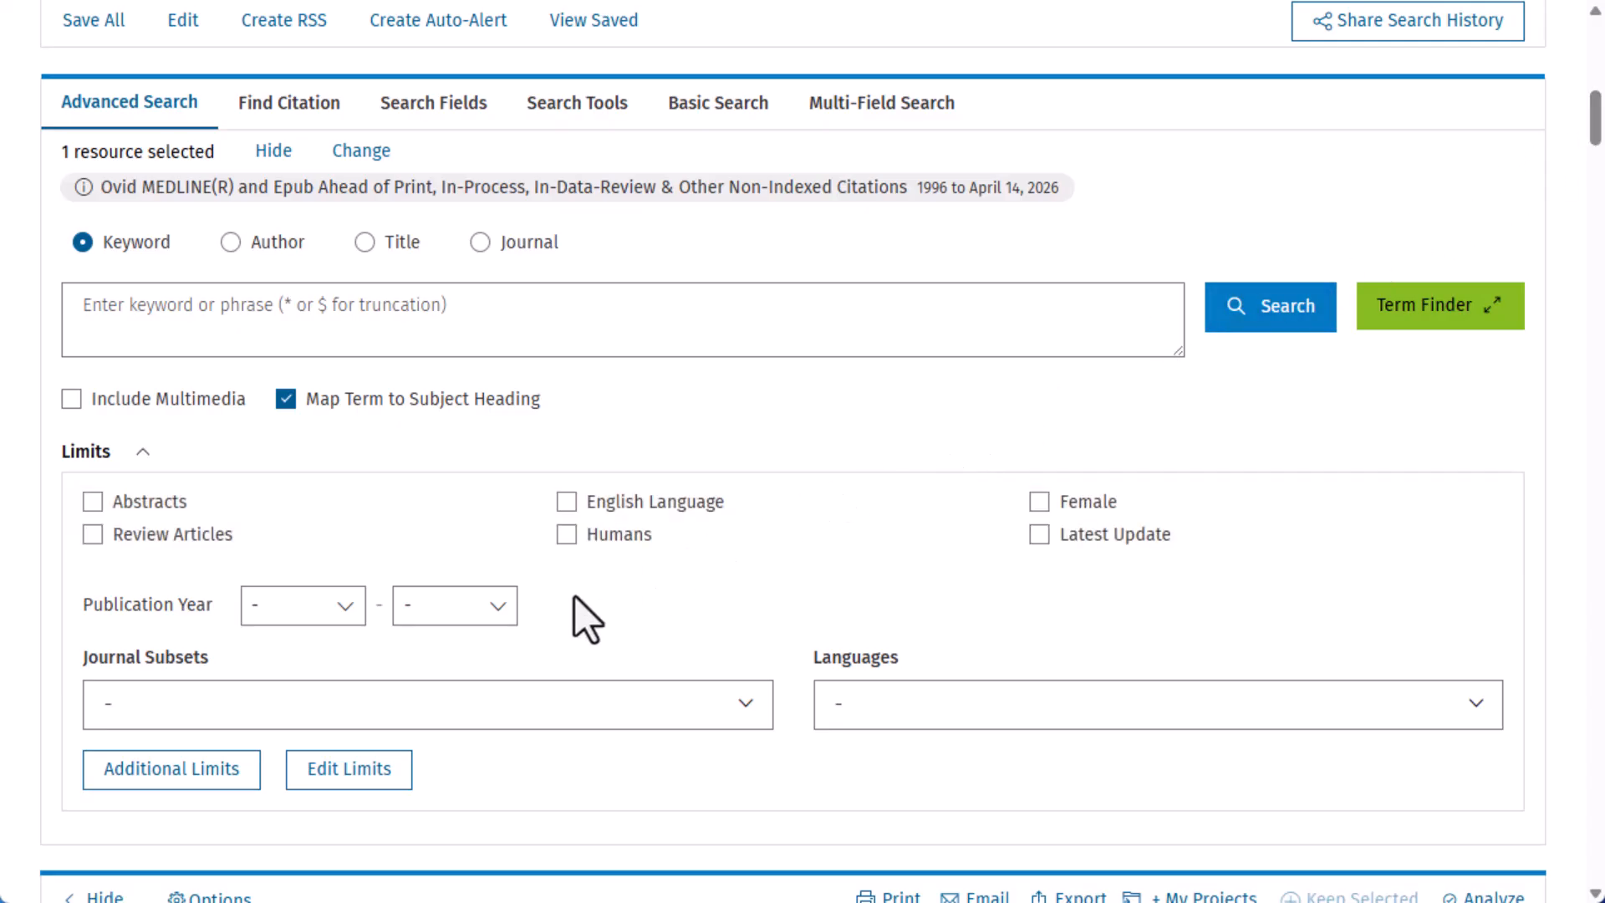
{"action": "left_click", "coordinate": [219, 761]}
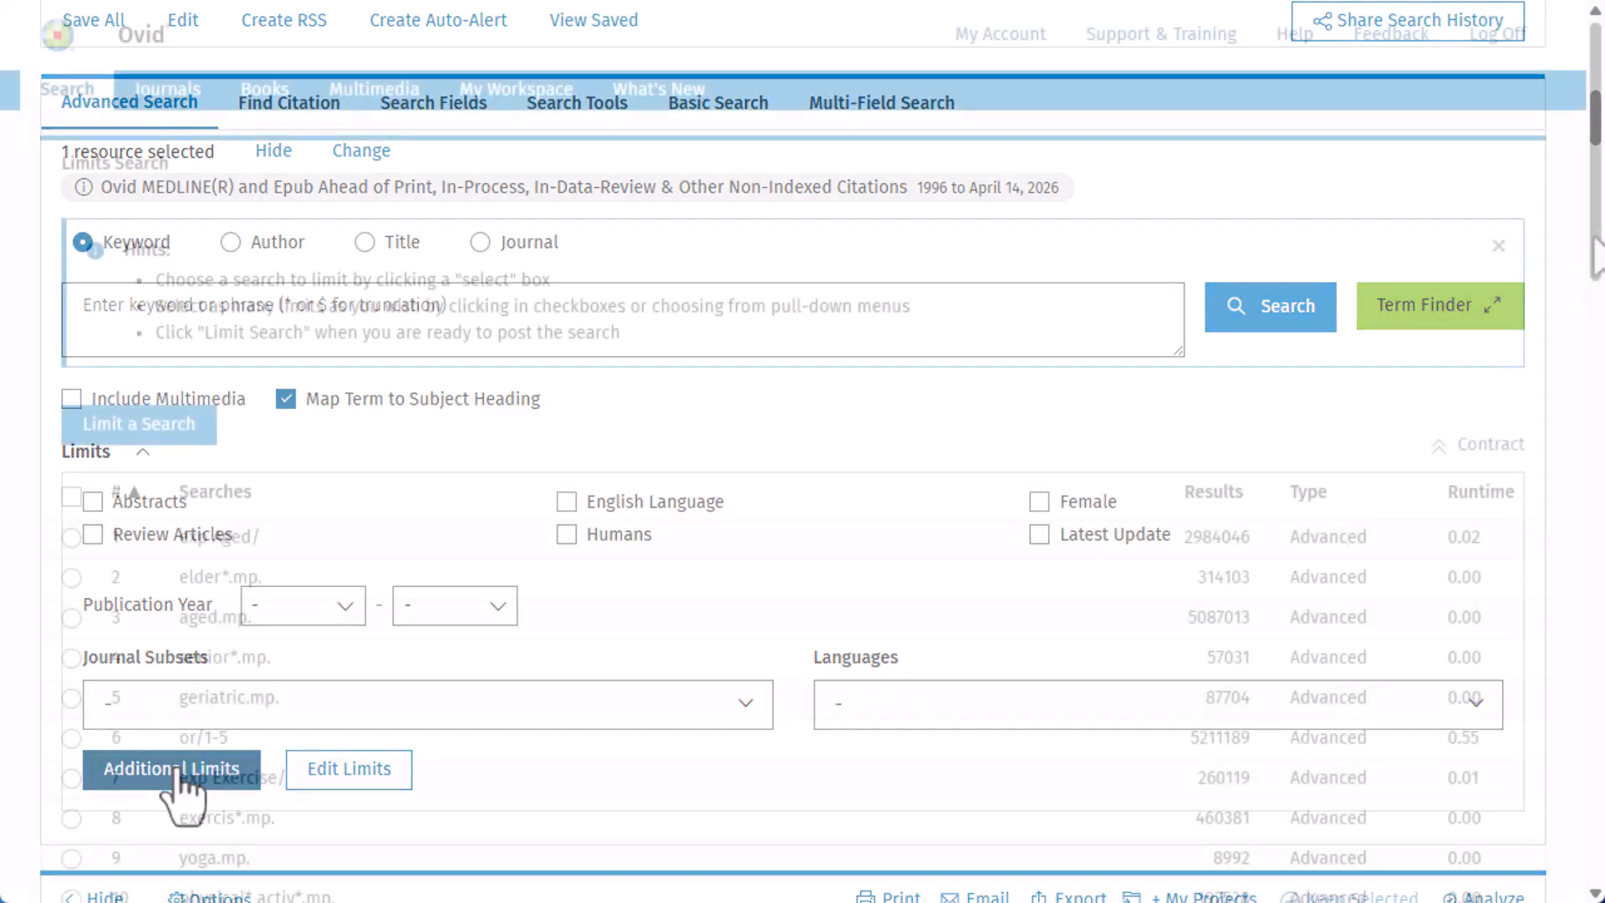
{"action": "left_click_drag", "start_coordinate": [1597, 261], "coordinate": [1587, 405]}
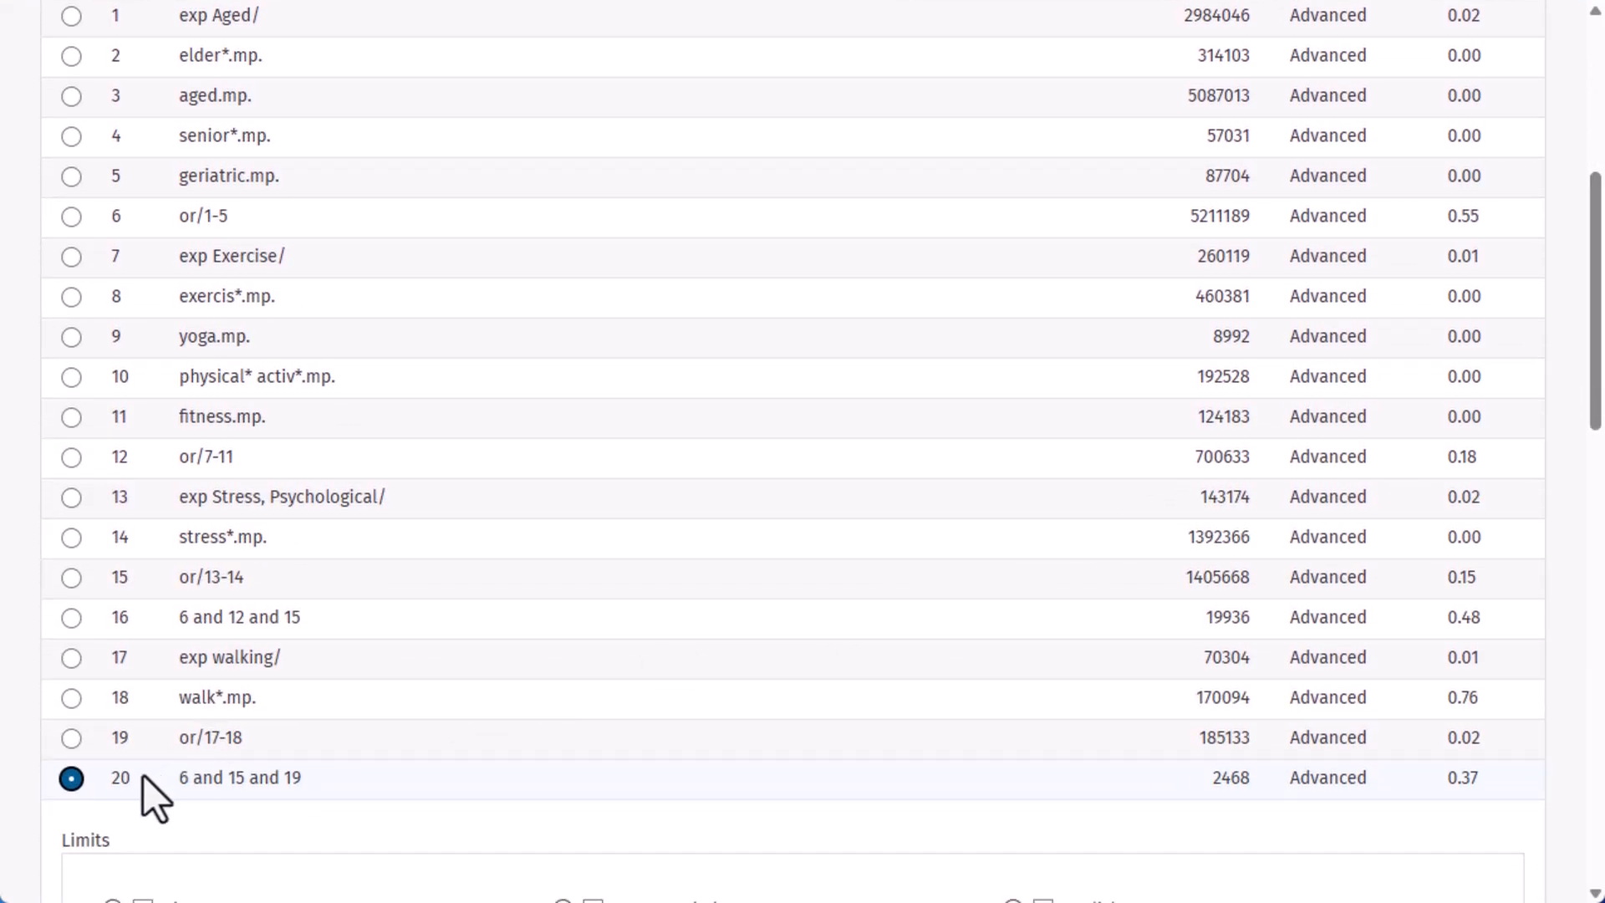
{"action": "left_click", "coordinate": [72, 740]}
{"action": "left_click", "coordinate": [72, 778]}
Step: Set Year Published to Last 5 Years and apply the limit to the chosen search
{"action": "left_click_drag", "start_coordinate": [1589, 433], "coordinate": [1599, 866]}
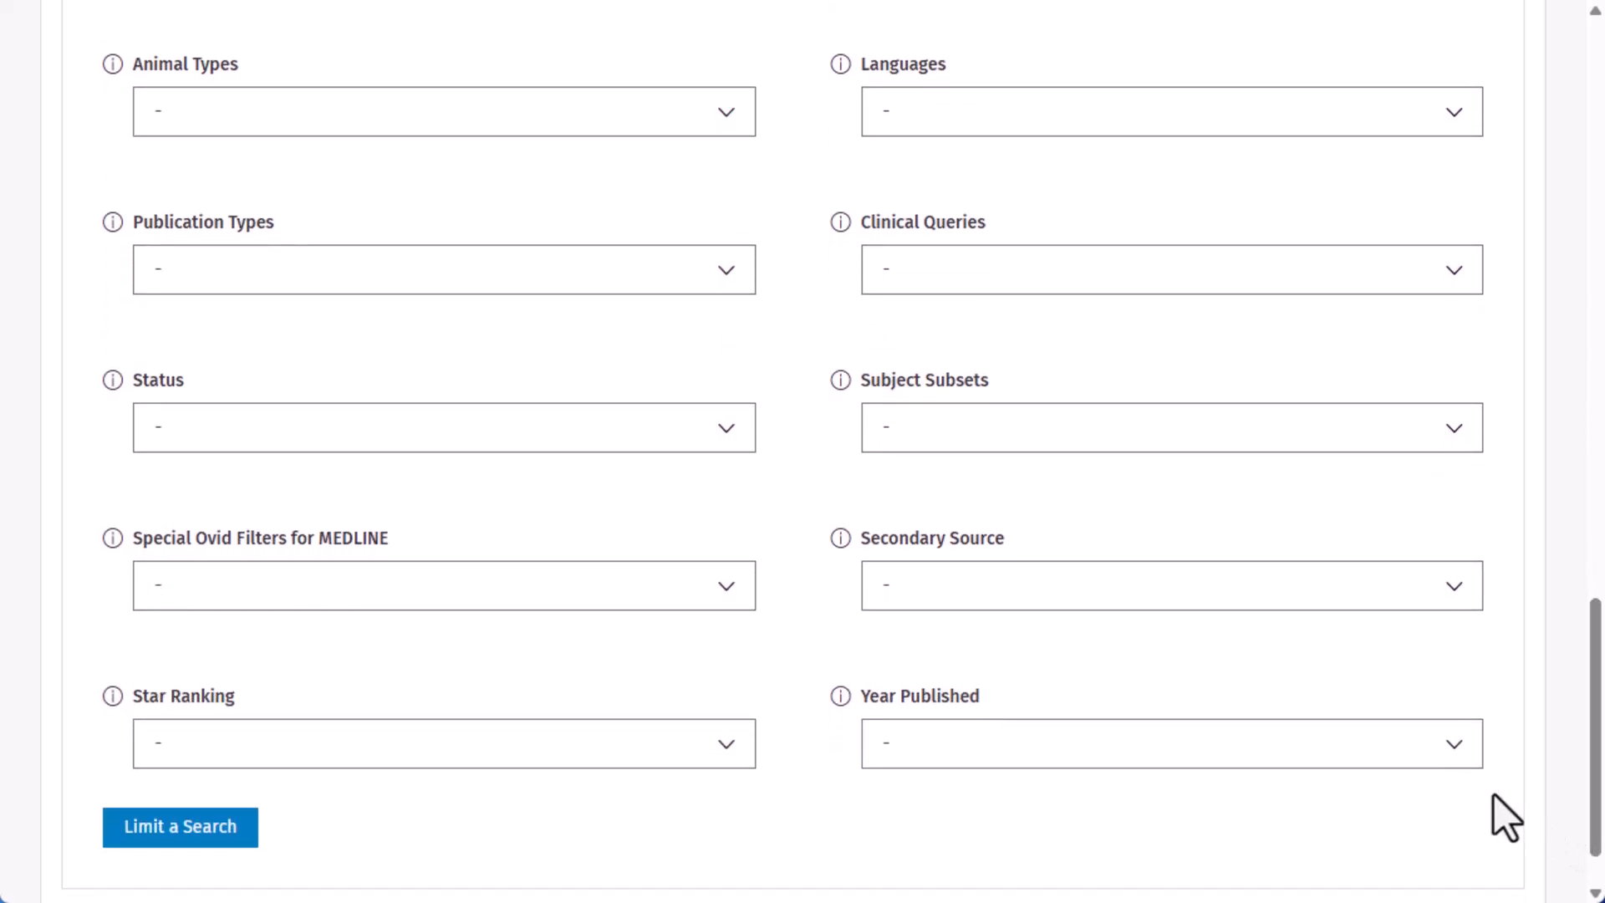
{"action": "left_click", "coordinate": [1458, 763]}
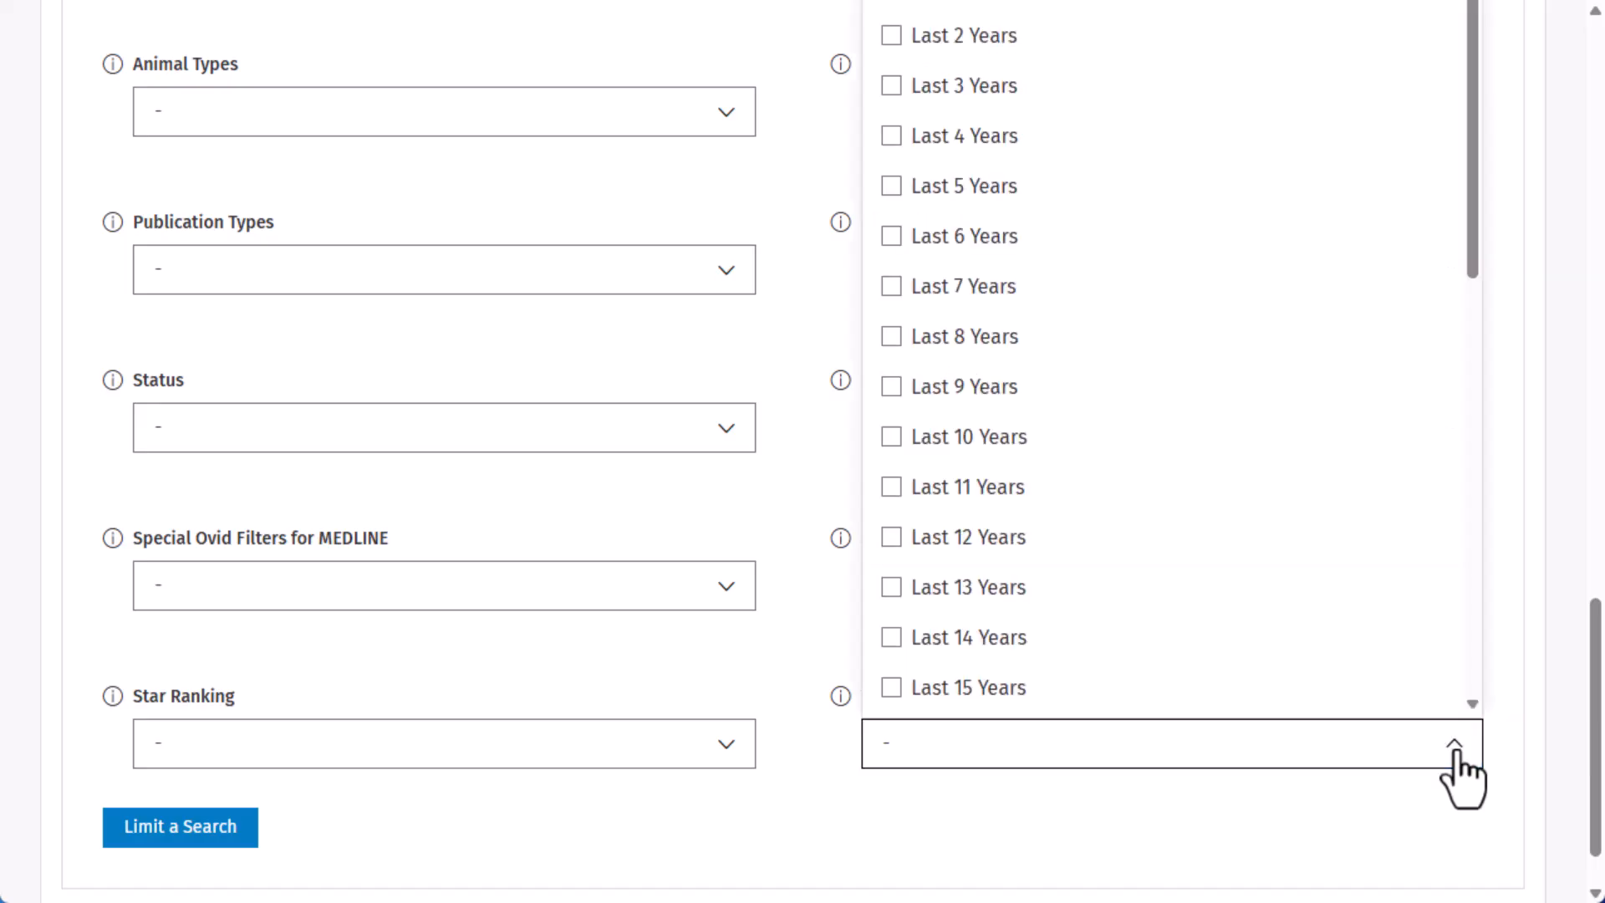
{"action": "left_click", "coordinate": [888, 193]}
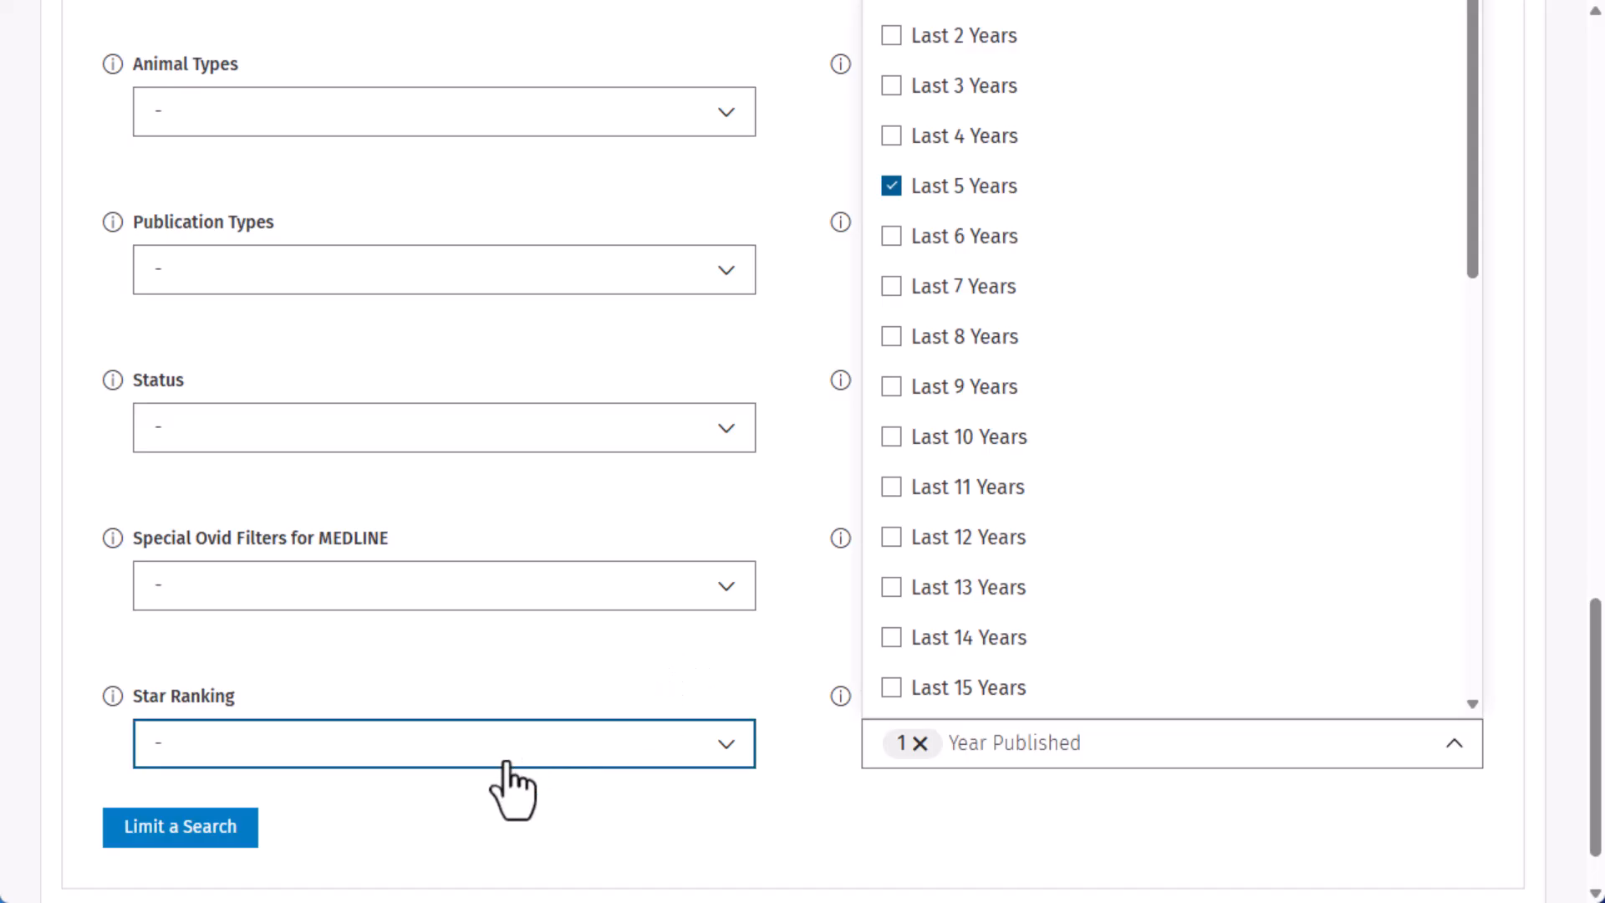
{"action": "left_click", "coordinate": [241, 833]}
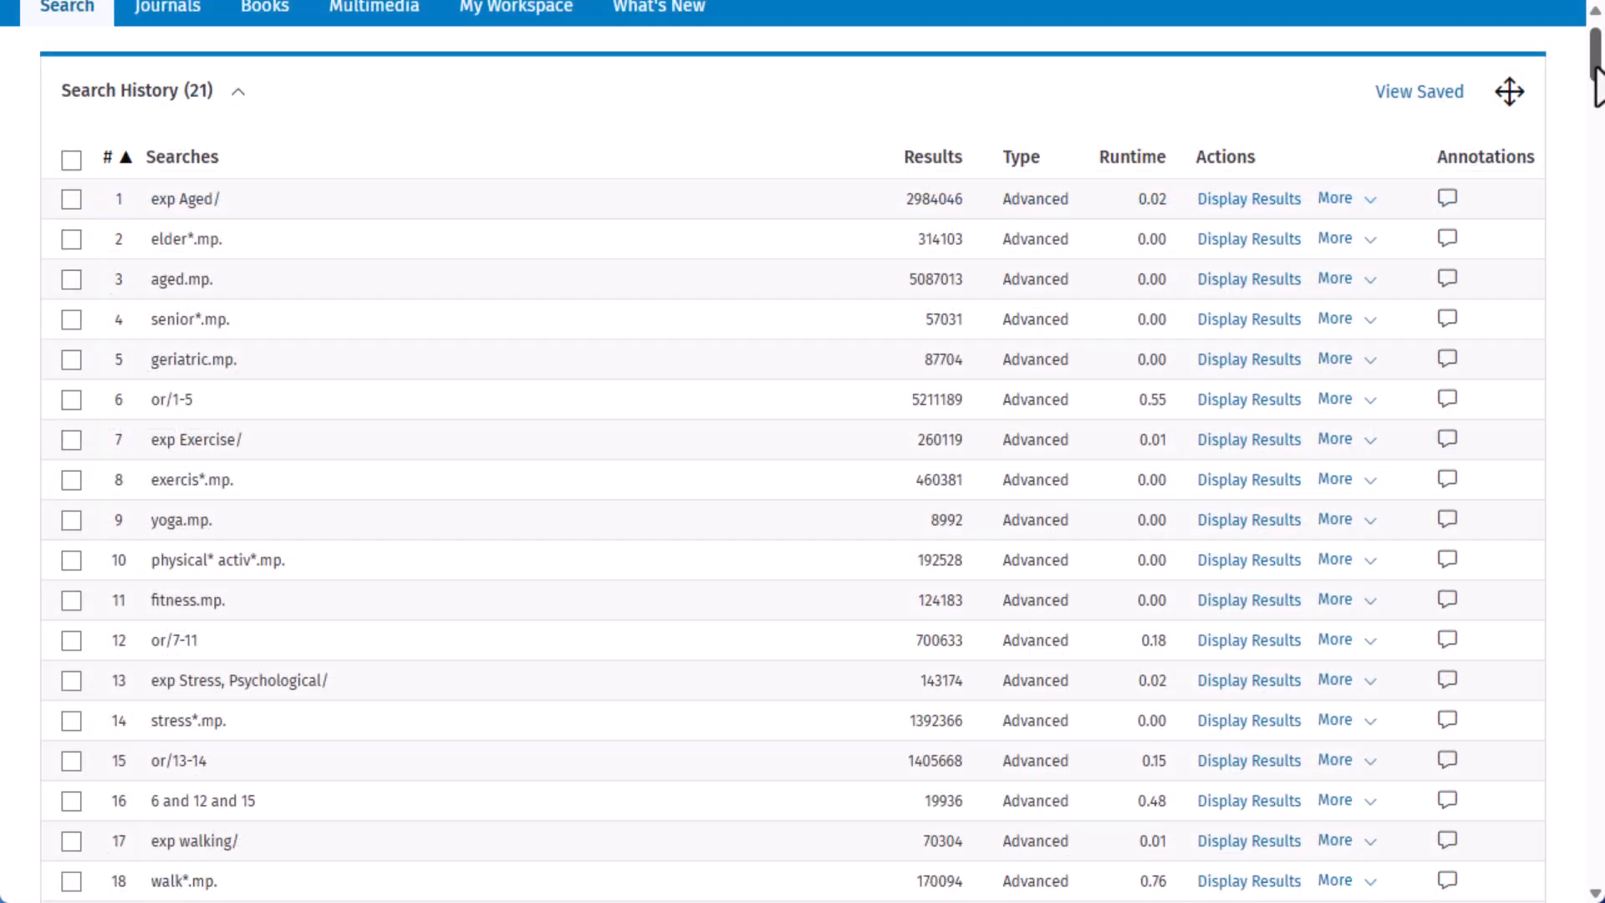
Step: Review the records of the limited search, marking the first record and then all records on the page
{"action": "scroll", "coordinate": [1596, 72], "scroll_direction": "down", "scroll_amount": 3}
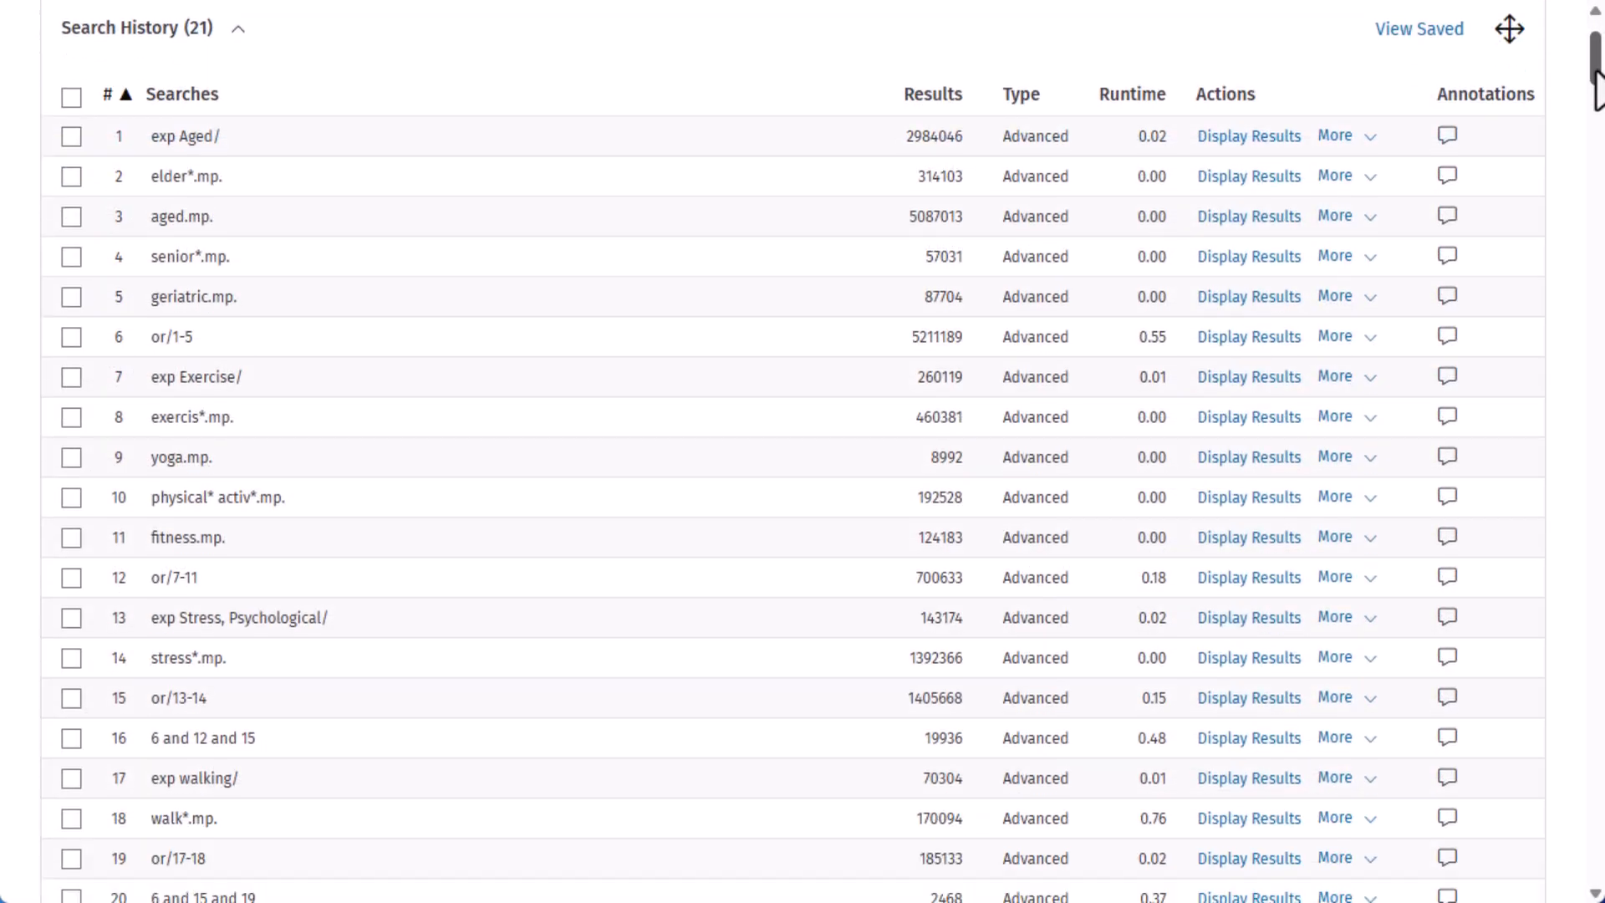
{"action": "left_click_drag", "start_coordinate": [1596, 78], "coordinate": [1596, 80]}
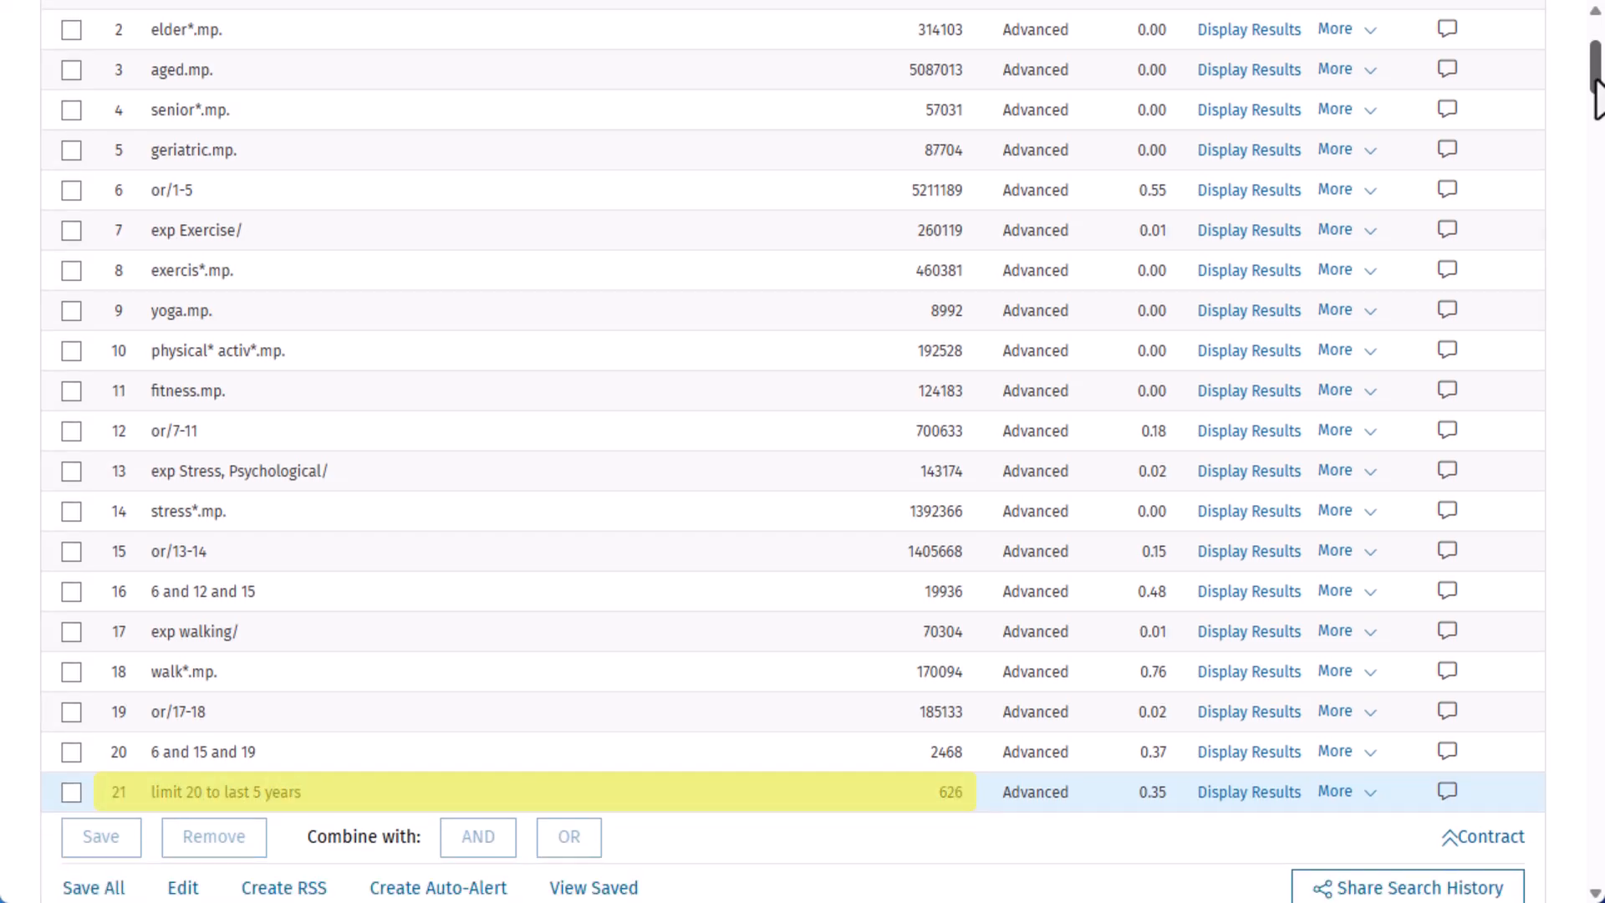
{"action": "left_click_drag", "start_coordinate": [1597, 99], "coordinate": [1597, 252]}
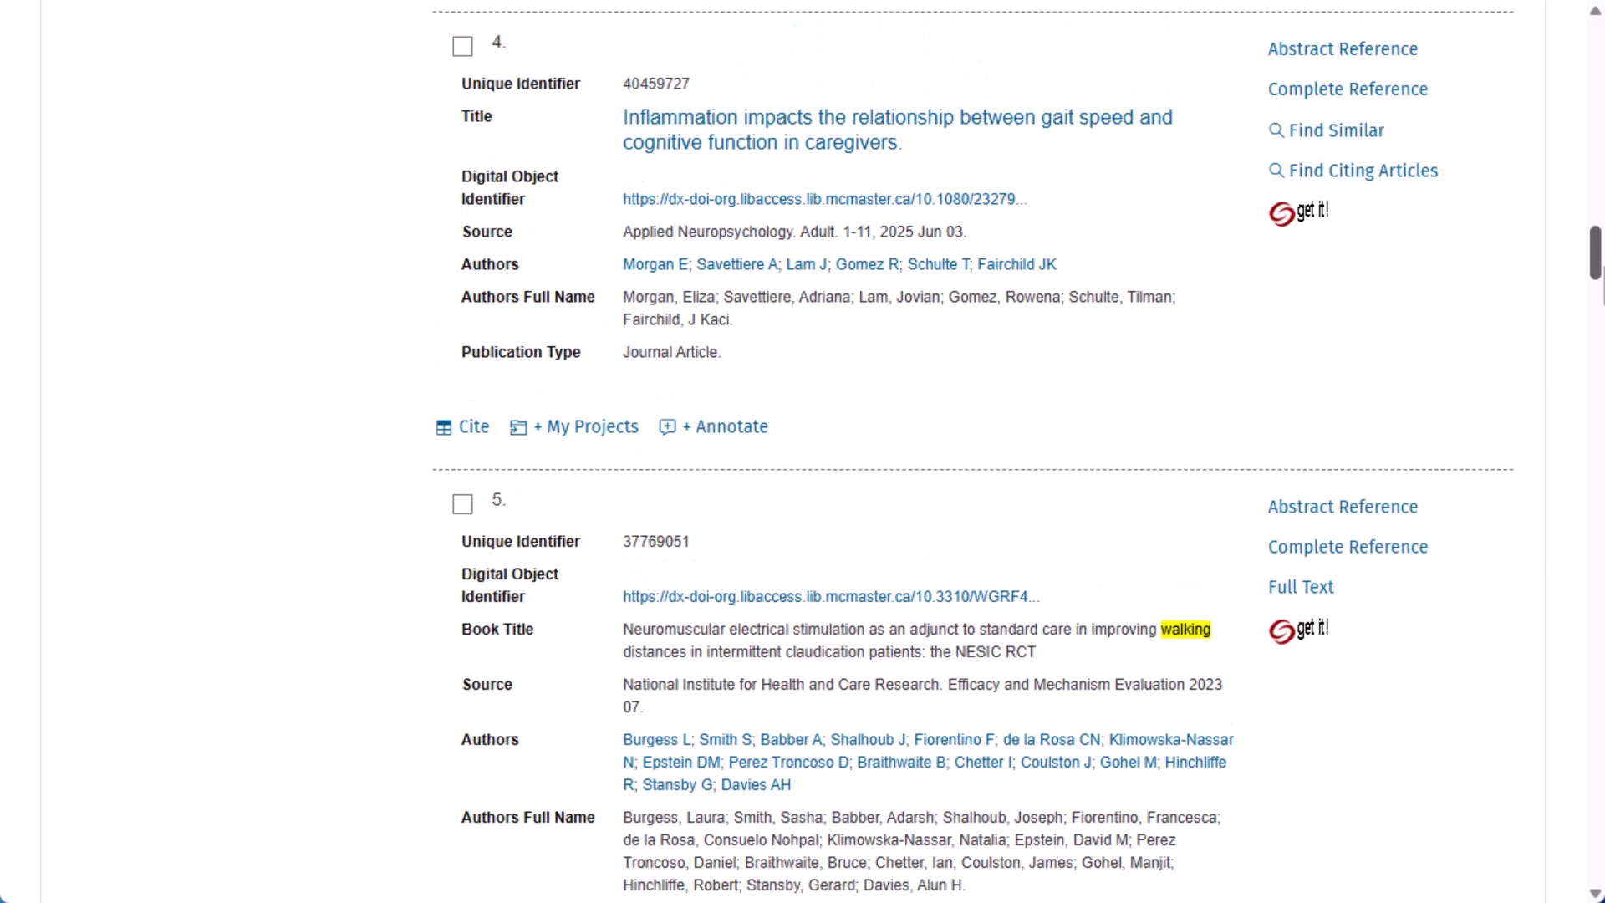
{"action": "left_click_drag", "start_coordinate": [1596, 242], "coordinate": [1596, 168]}
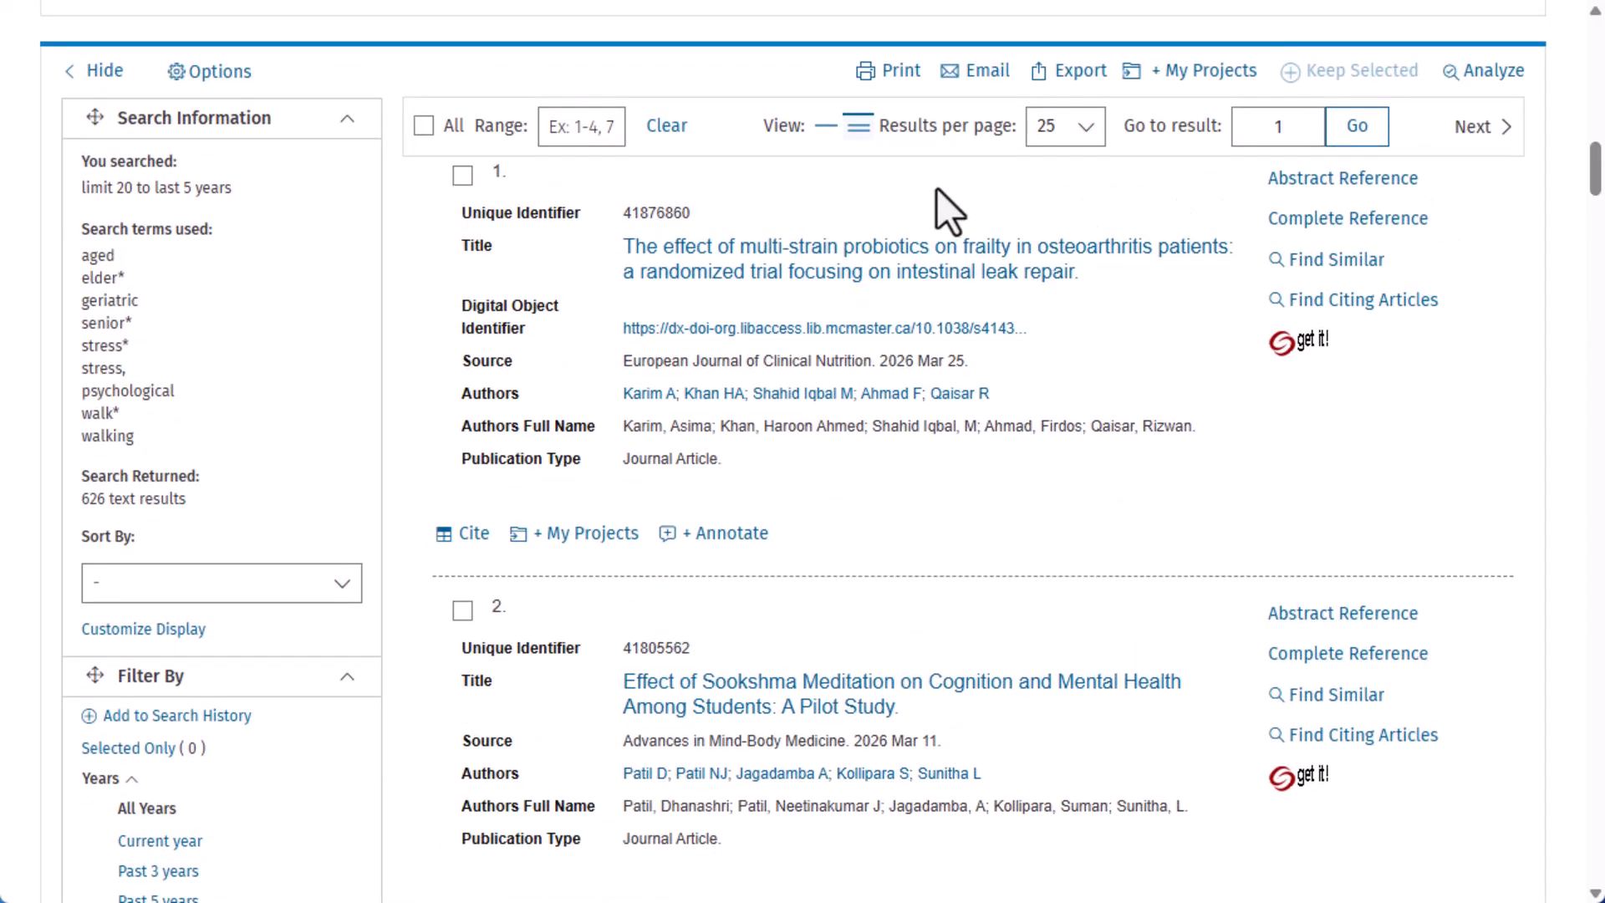
{"action": "left_click", "coordinate": [462, 176]}
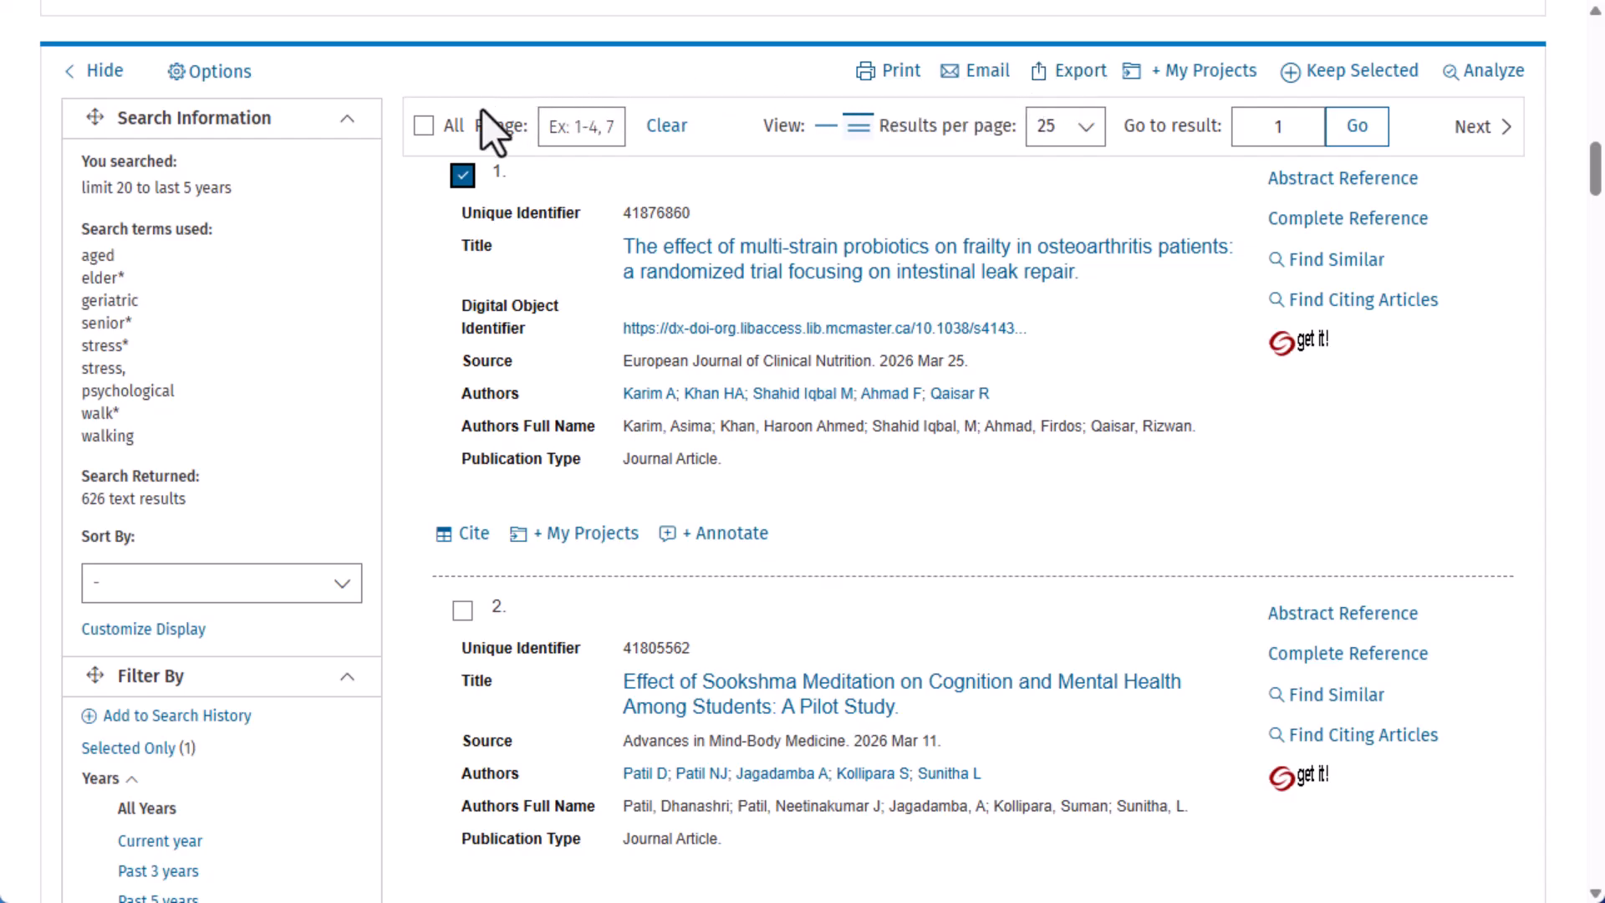
{"action": "left_click", "coordinate": [423, 125]}
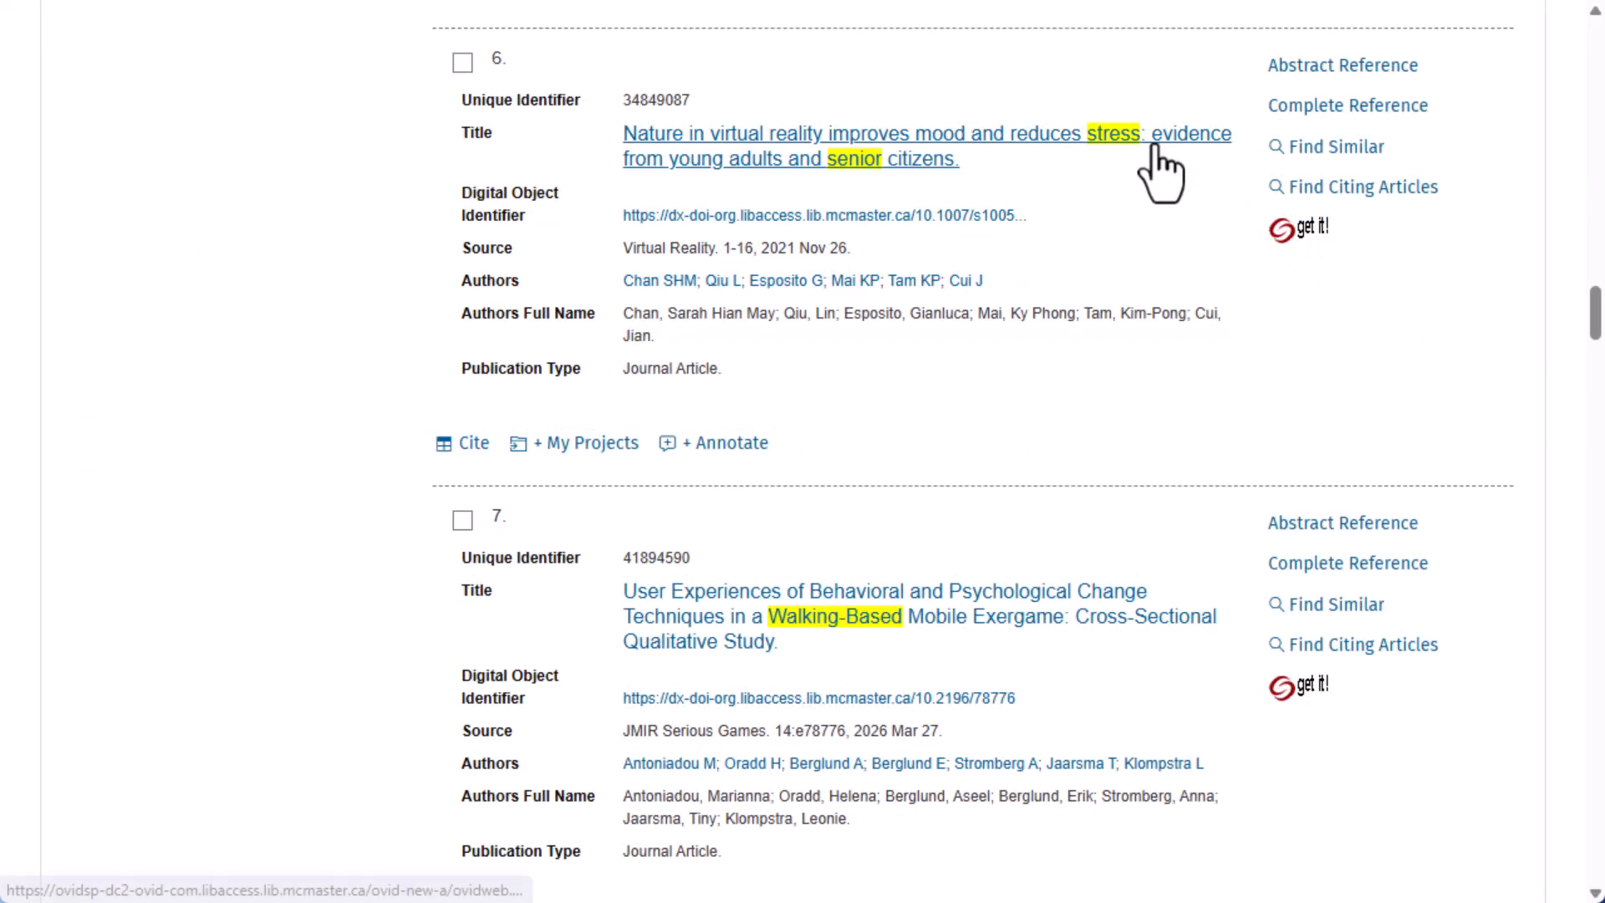
Step: Check the library's full-text options for the article "Nature in virtual reality improves mood and reduces stress" and copy its APA citation
{"action": "left_click", "coordinate": [1309, 247]}
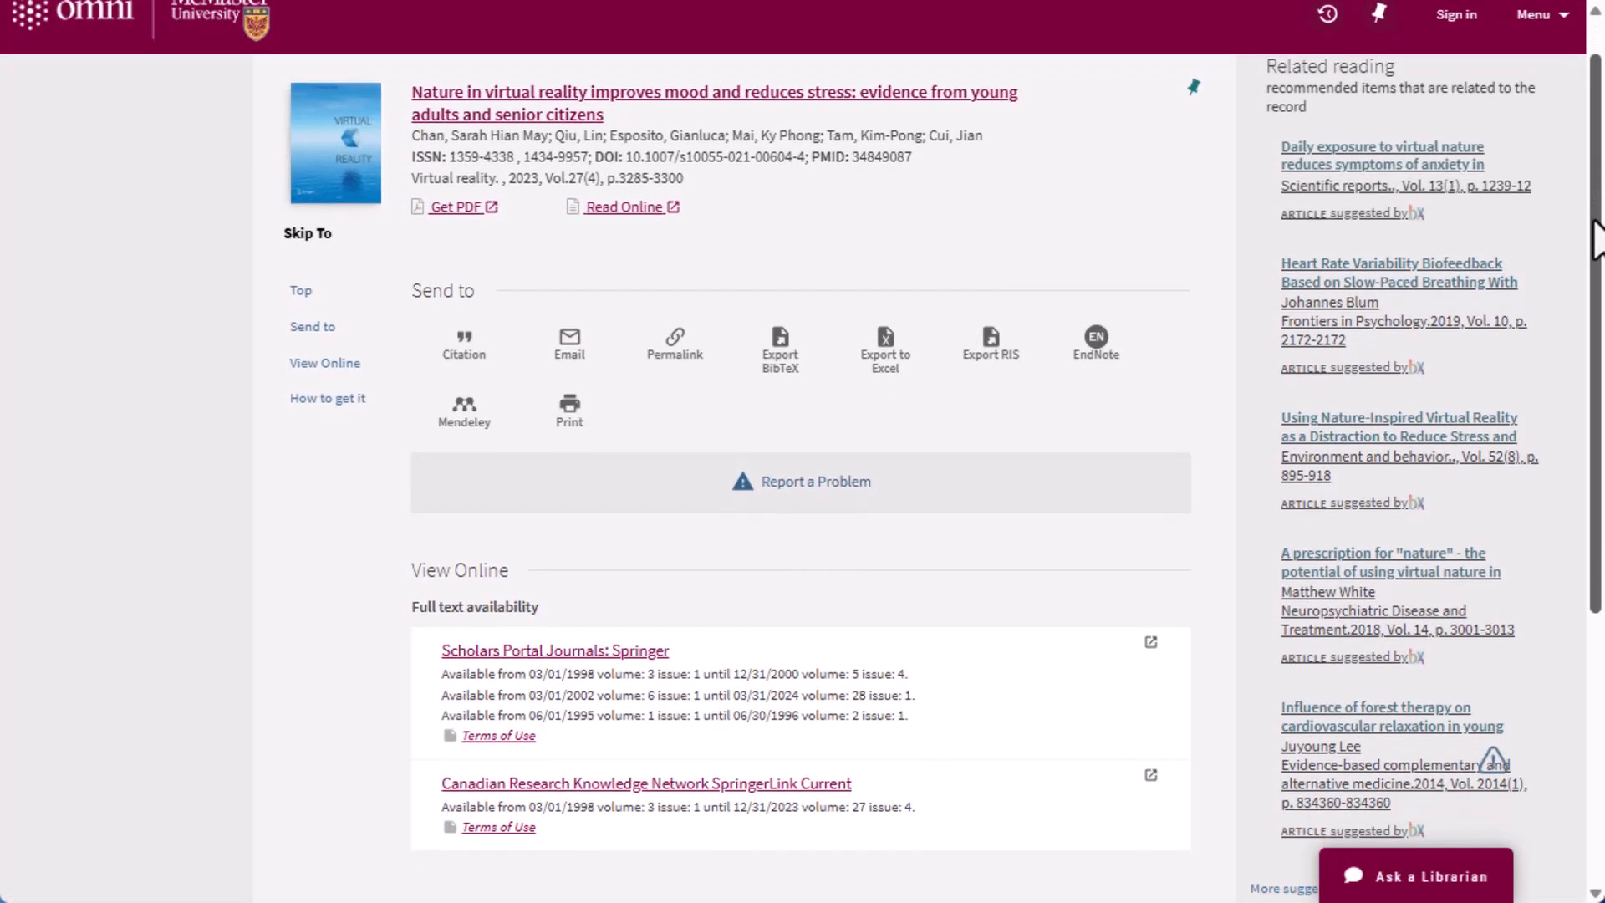
{"action": "left_click_drag", "start_coordinate": [1596, 224], "coordinate": [1595, 261]}
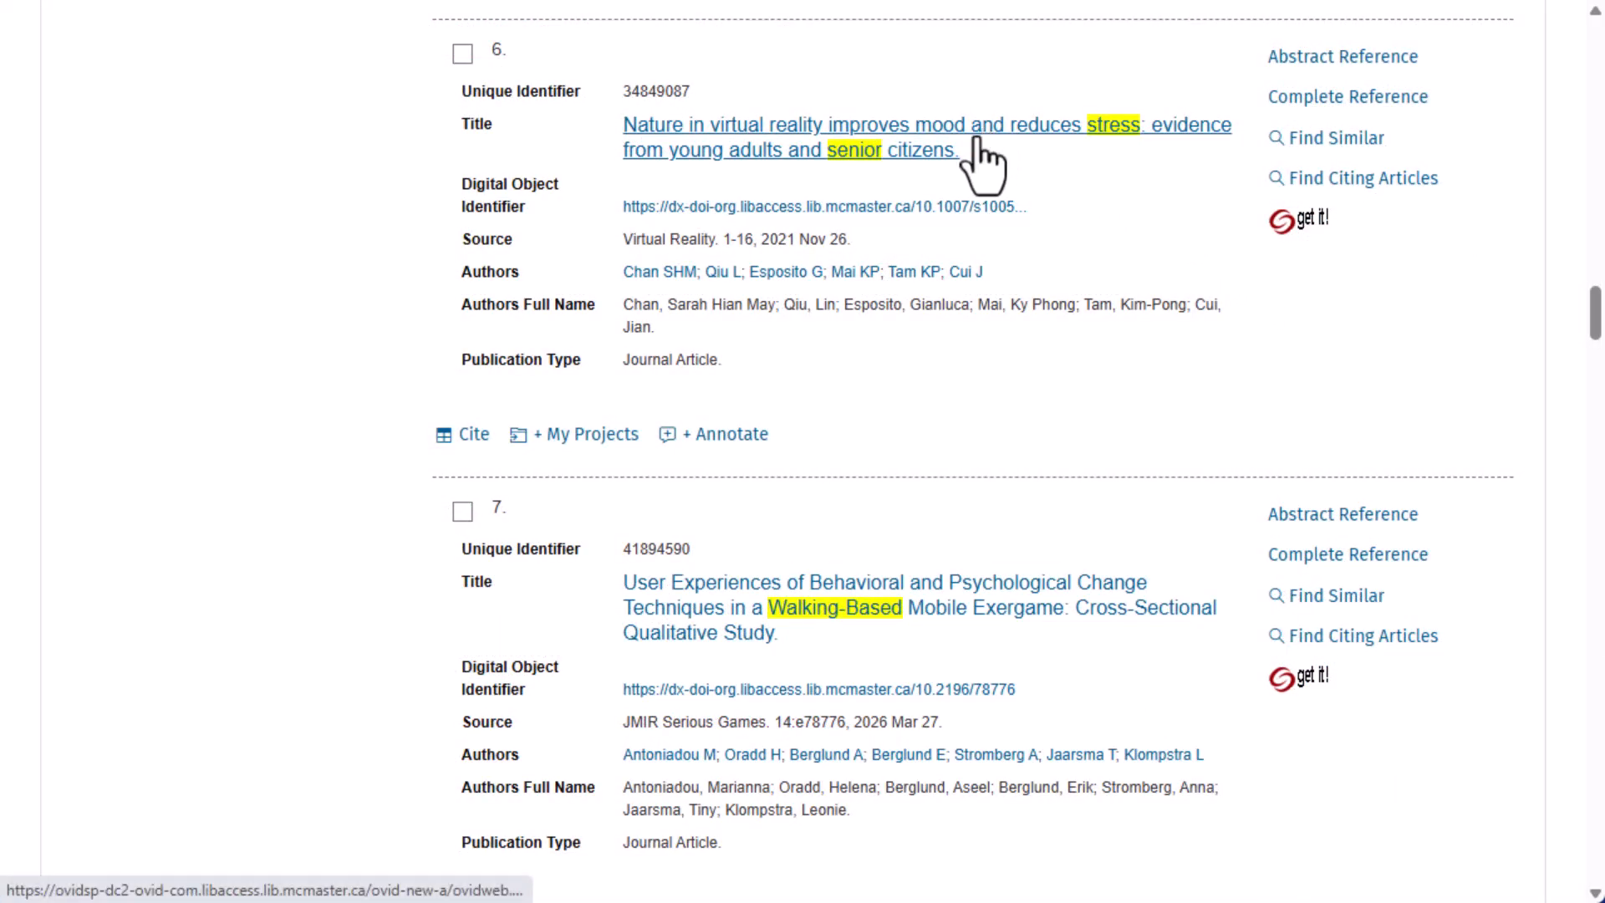
{"action": "left_click", "coordinate": [469, 437]}
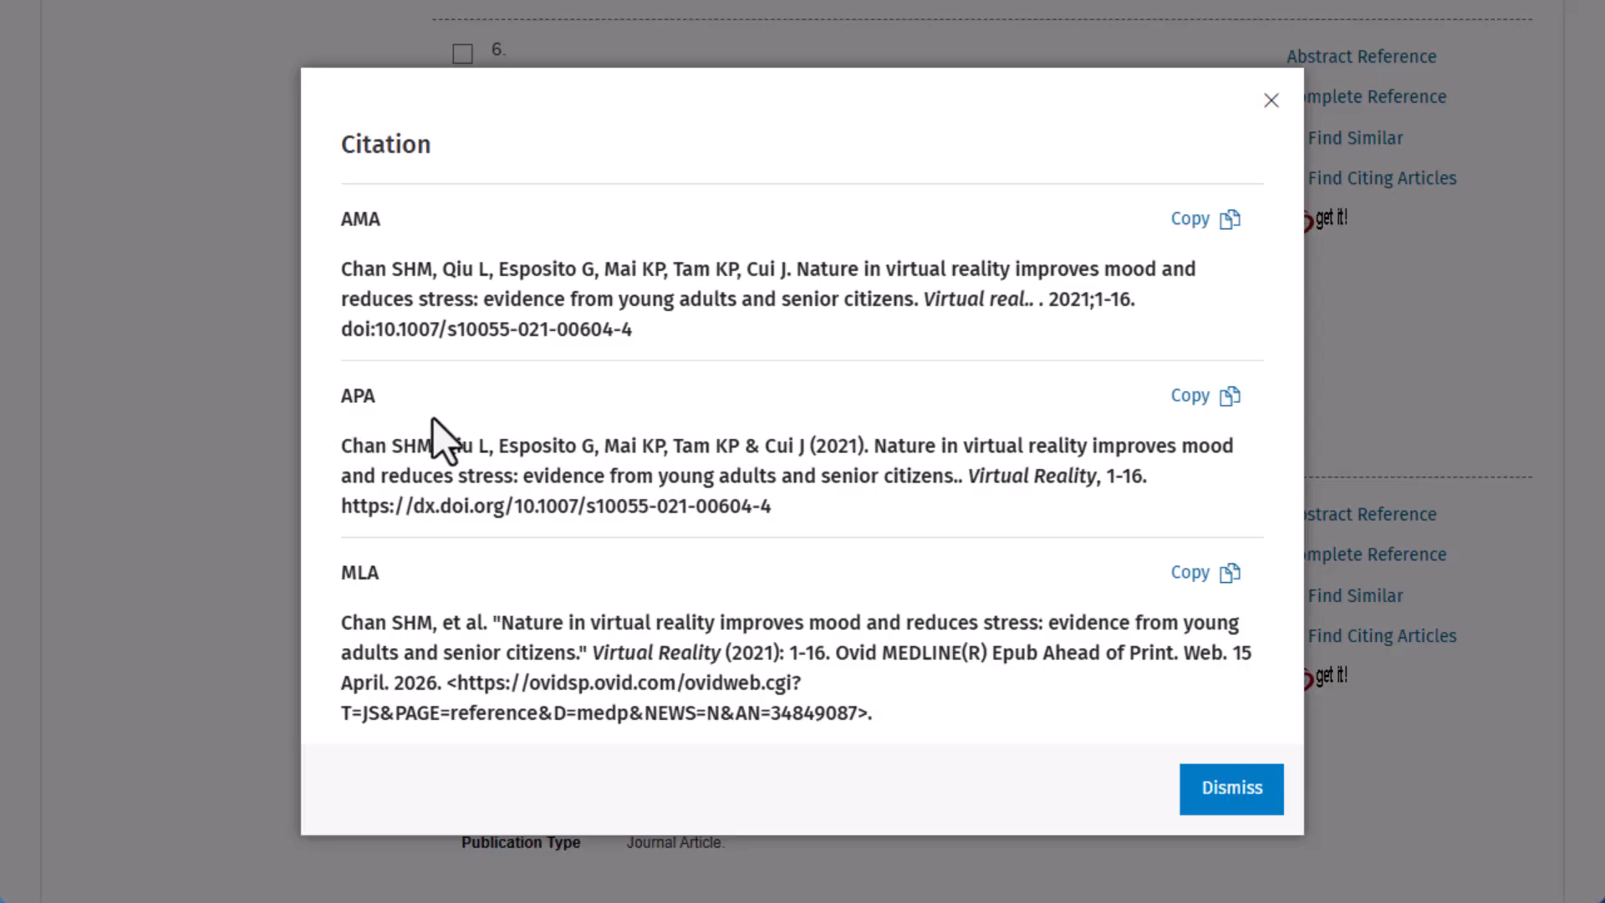
{"action": "left_click", "coordinate": [1191, 398]}
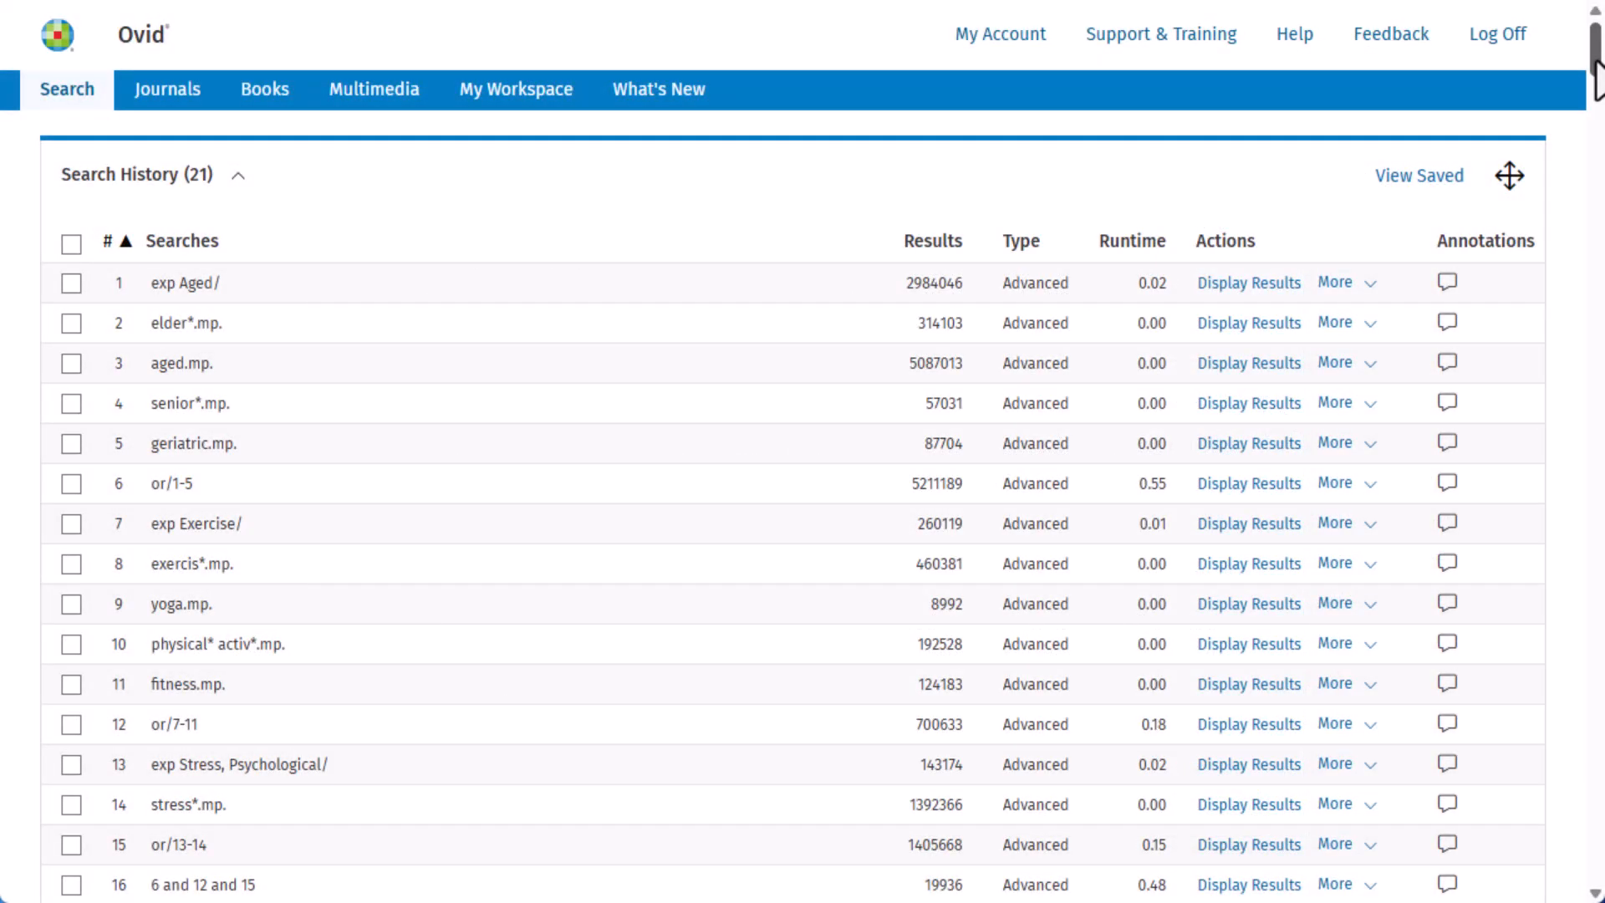
Step: Save the entire search history as a permanent search named "Medline - older adults and stress - April 2026"
{"action": "left_click_drag", "start_coordinate": [1597, 80], "coordinate": [1597, 102]}
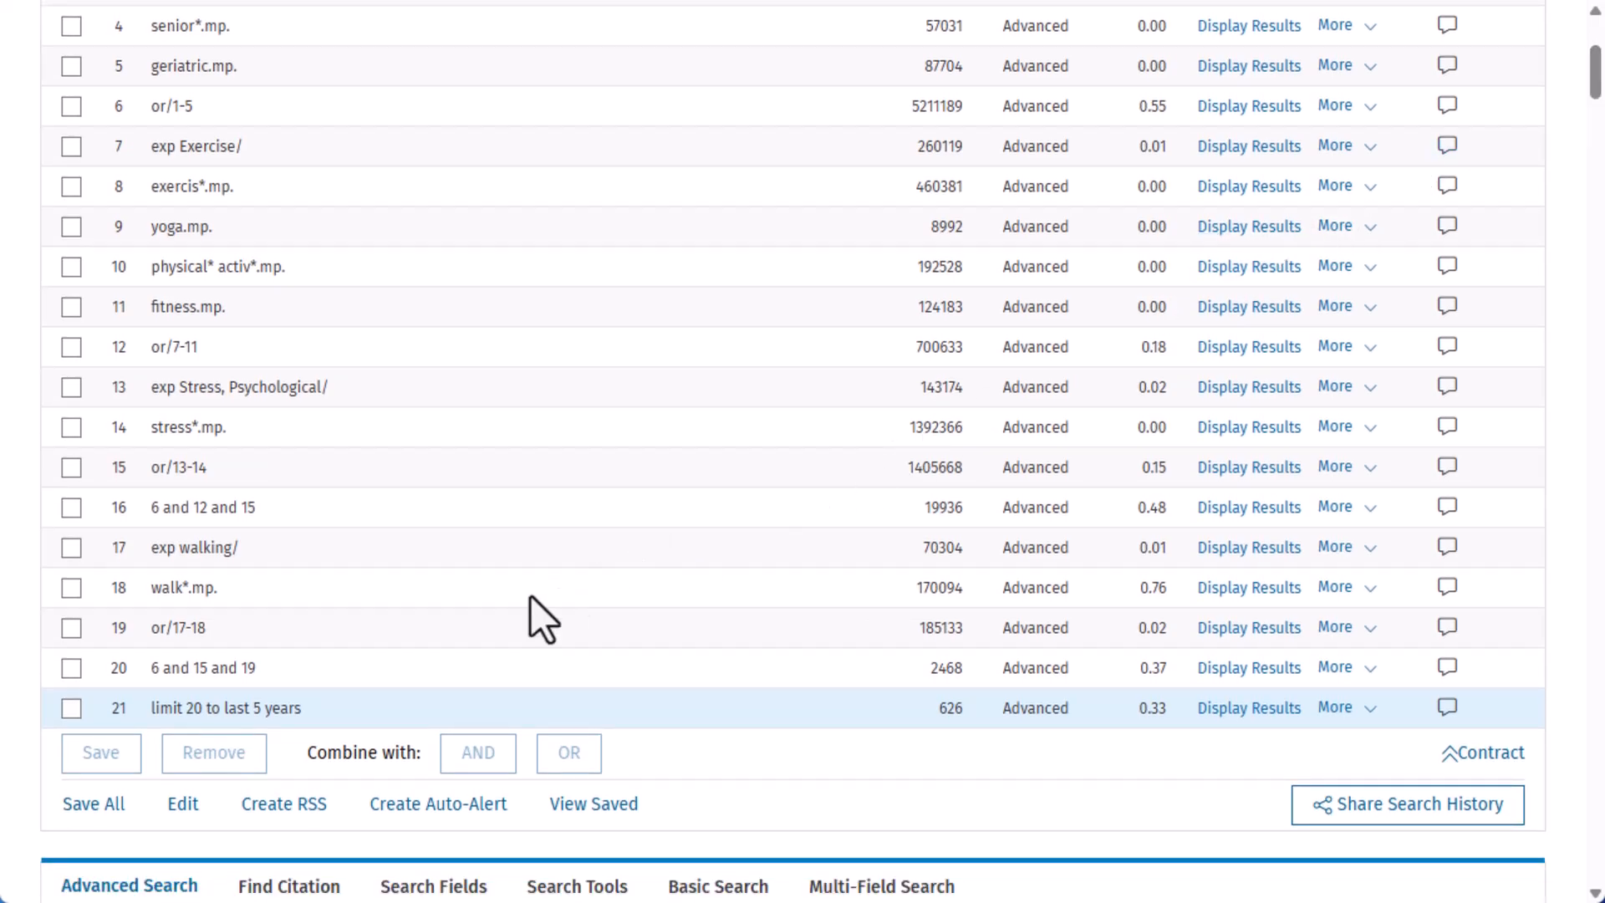
{"action": "left_click", "coordinate": [92, 809]}
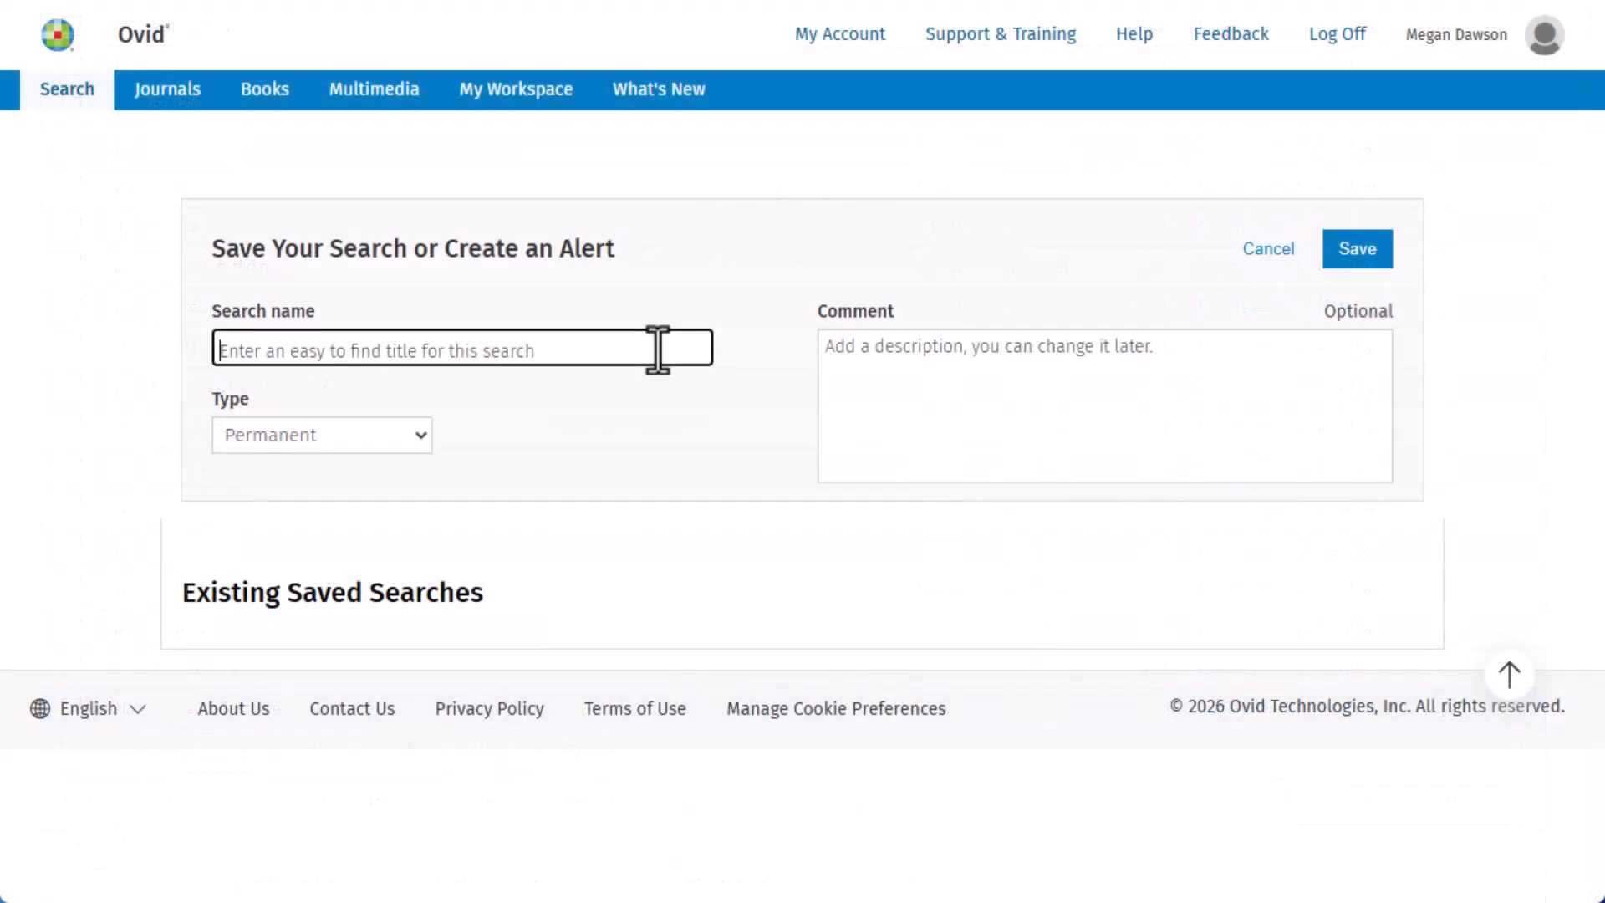
{"action": "type", "text": "Medline -"}
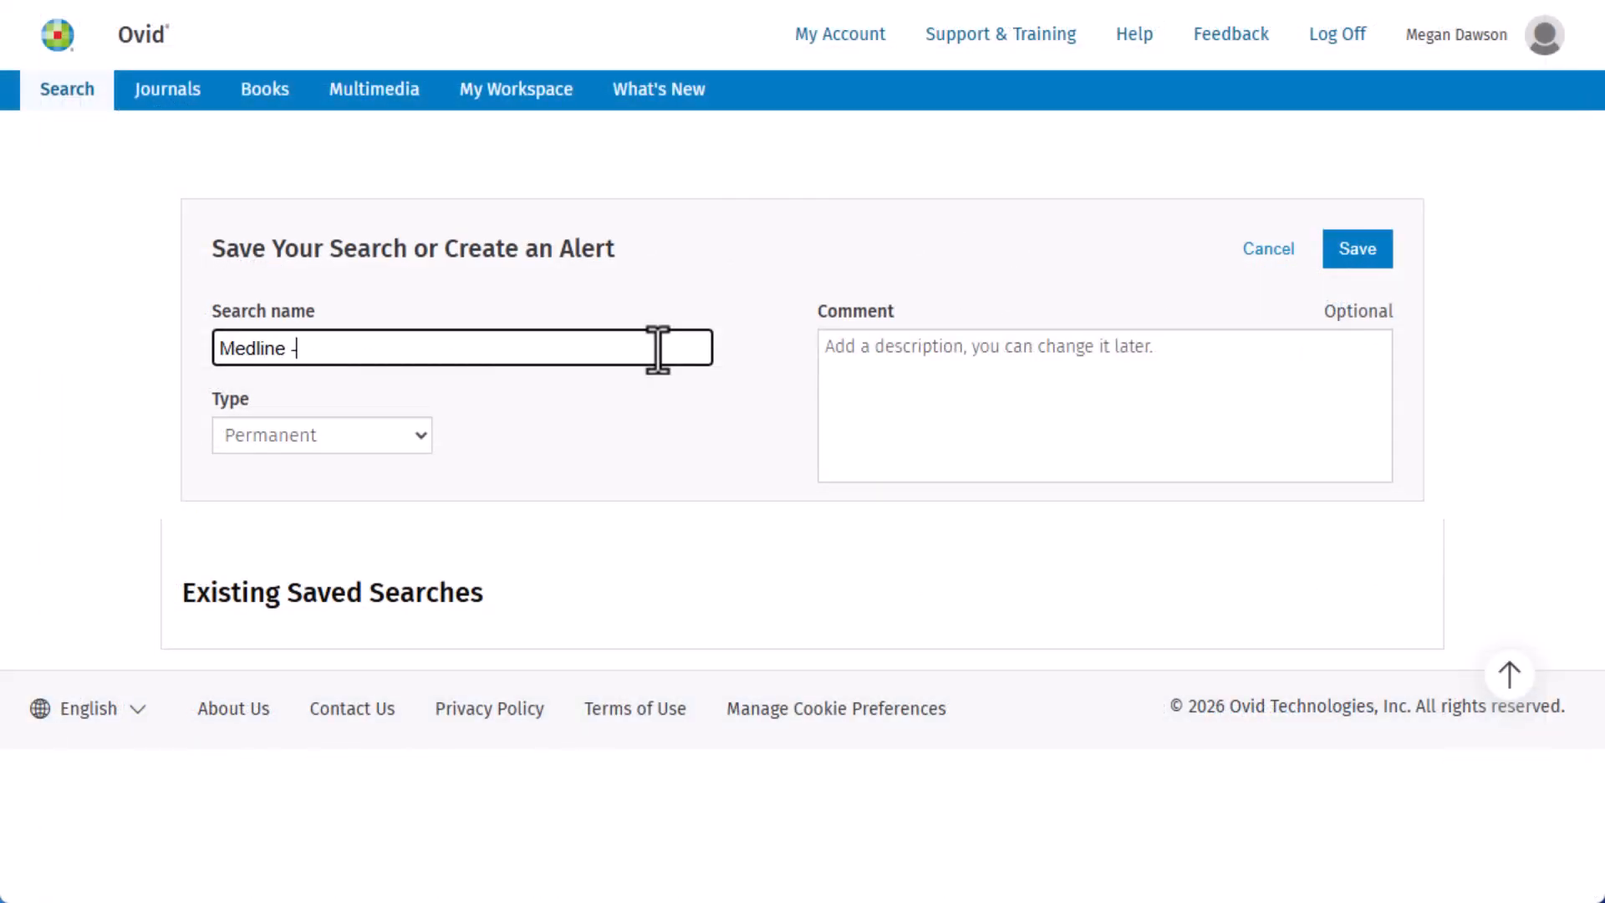
{"action": "type", "text": " older adults and stress "}
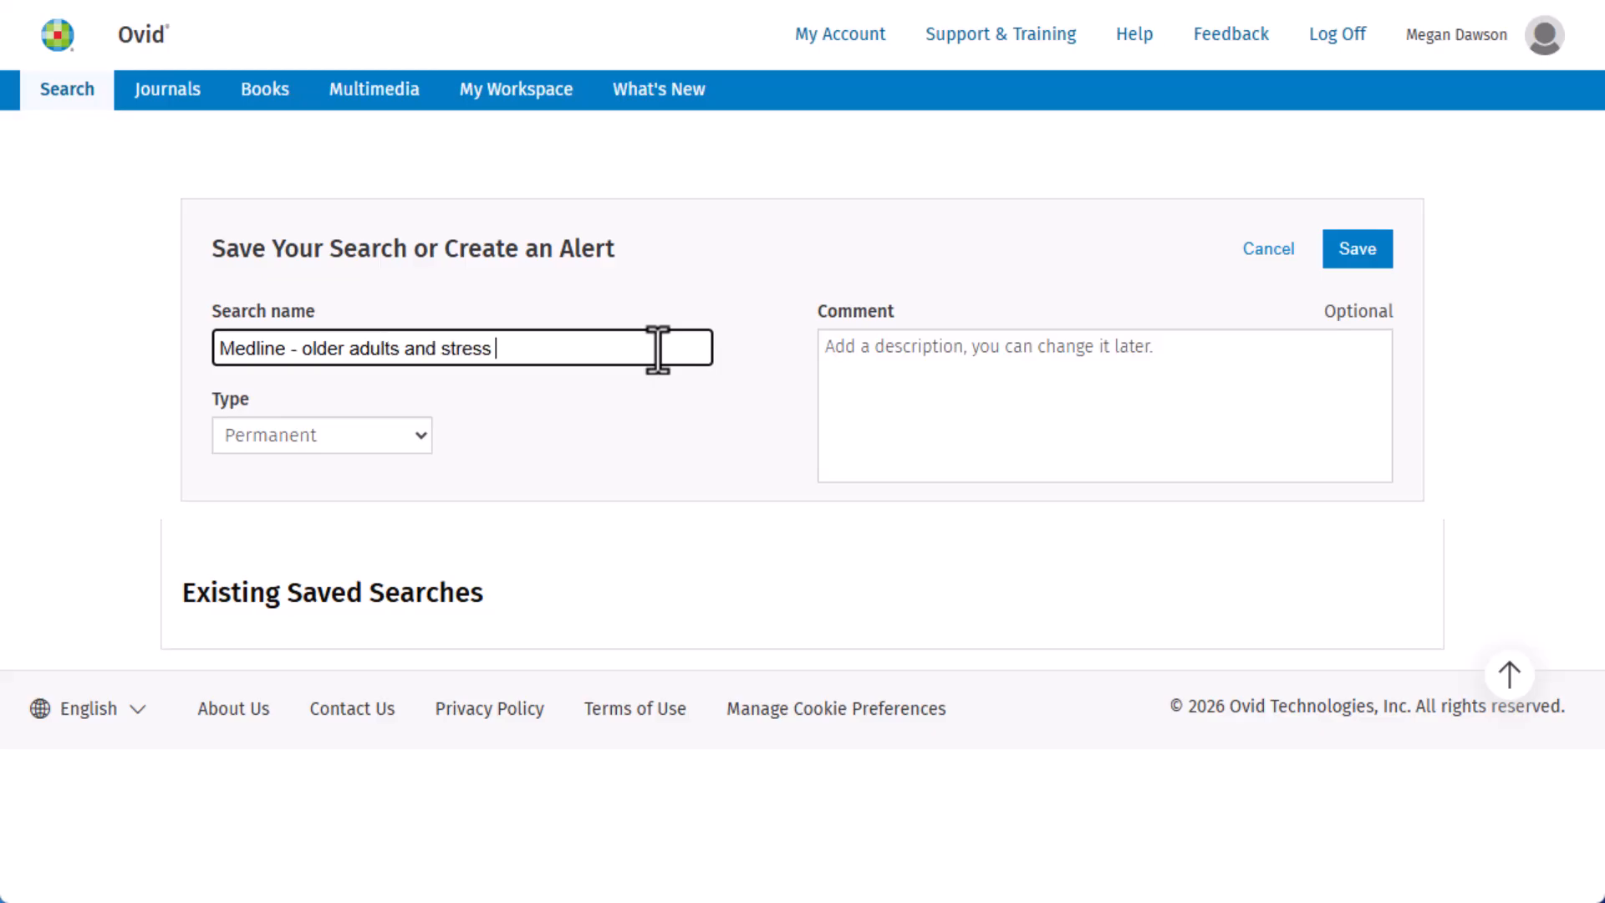
{"action": "type", "text": "- April 2026"}
{"action": "left_click", "coordinate": [1348, 263]}
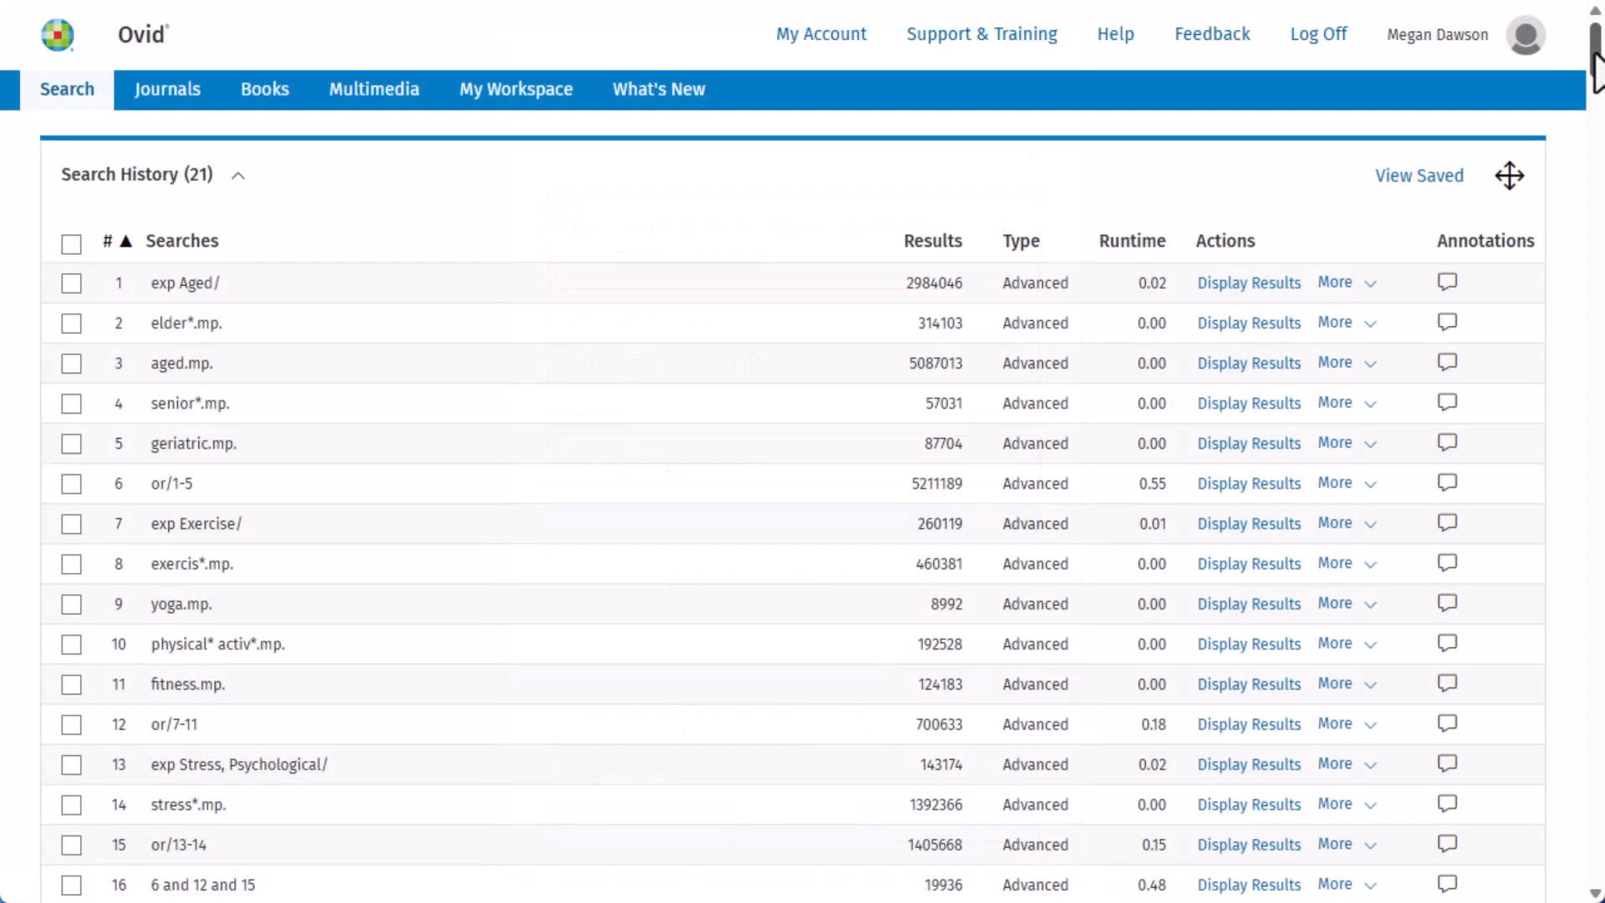
Step: Open the sharing options for the search history
{"action": "scroll", "coordinate": [1597, 76], "scroll_direction": "down", "scroll_amount": 1}
{"action": "left_click_drag", "start_coordinate": [1594, 60], "coordinate": [1595, 86]}
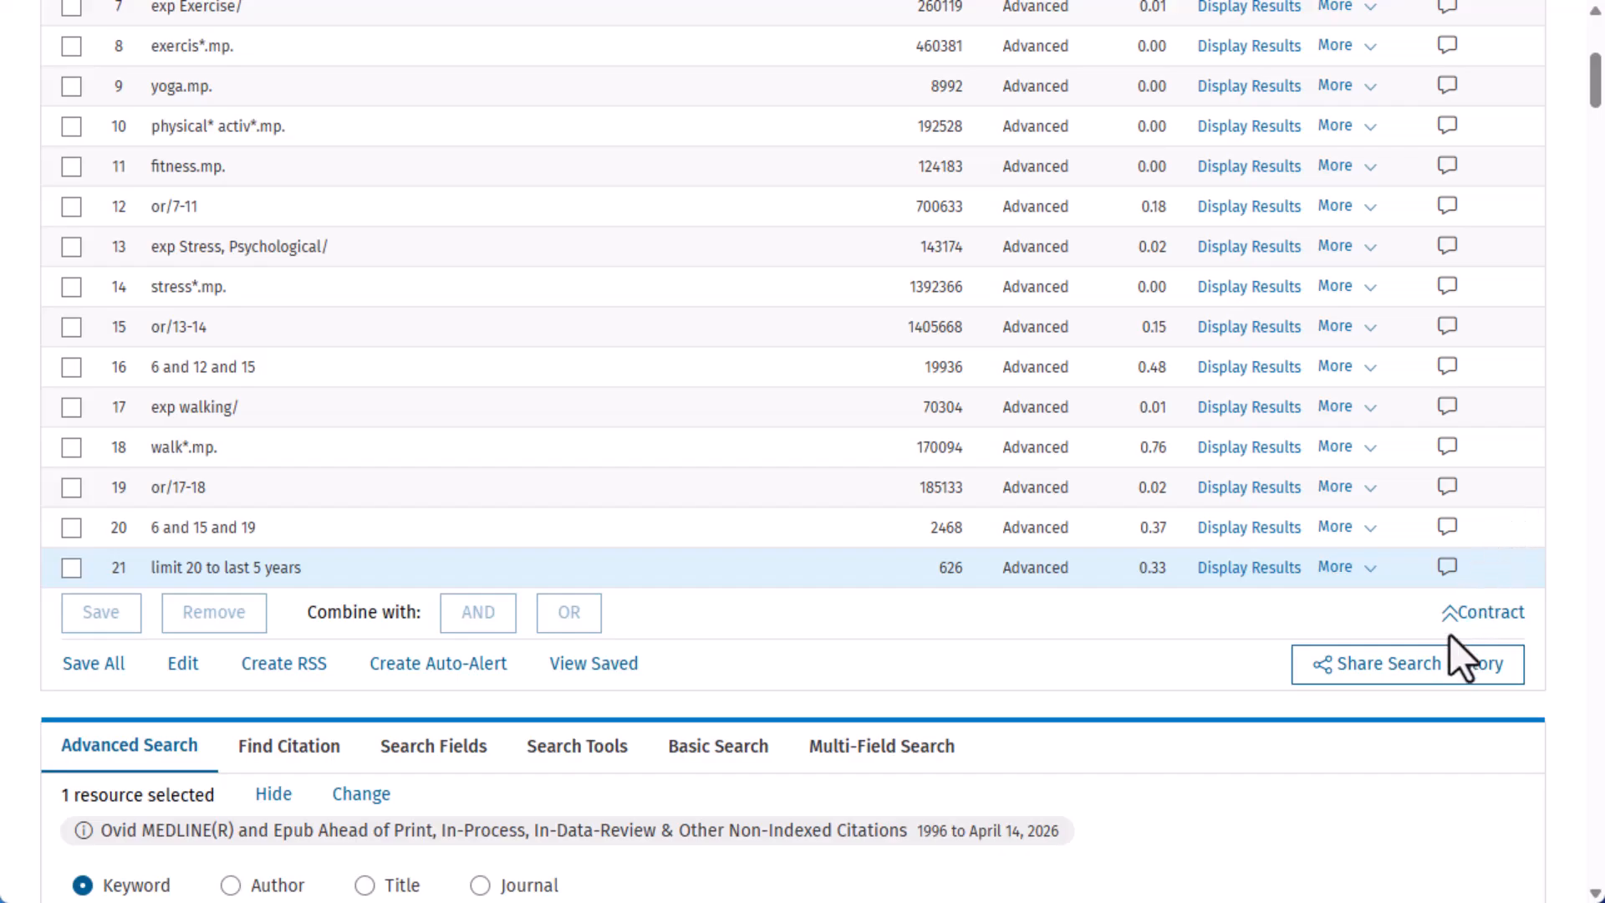
{"action": "left_click", "coordinate": [1512, 679]}
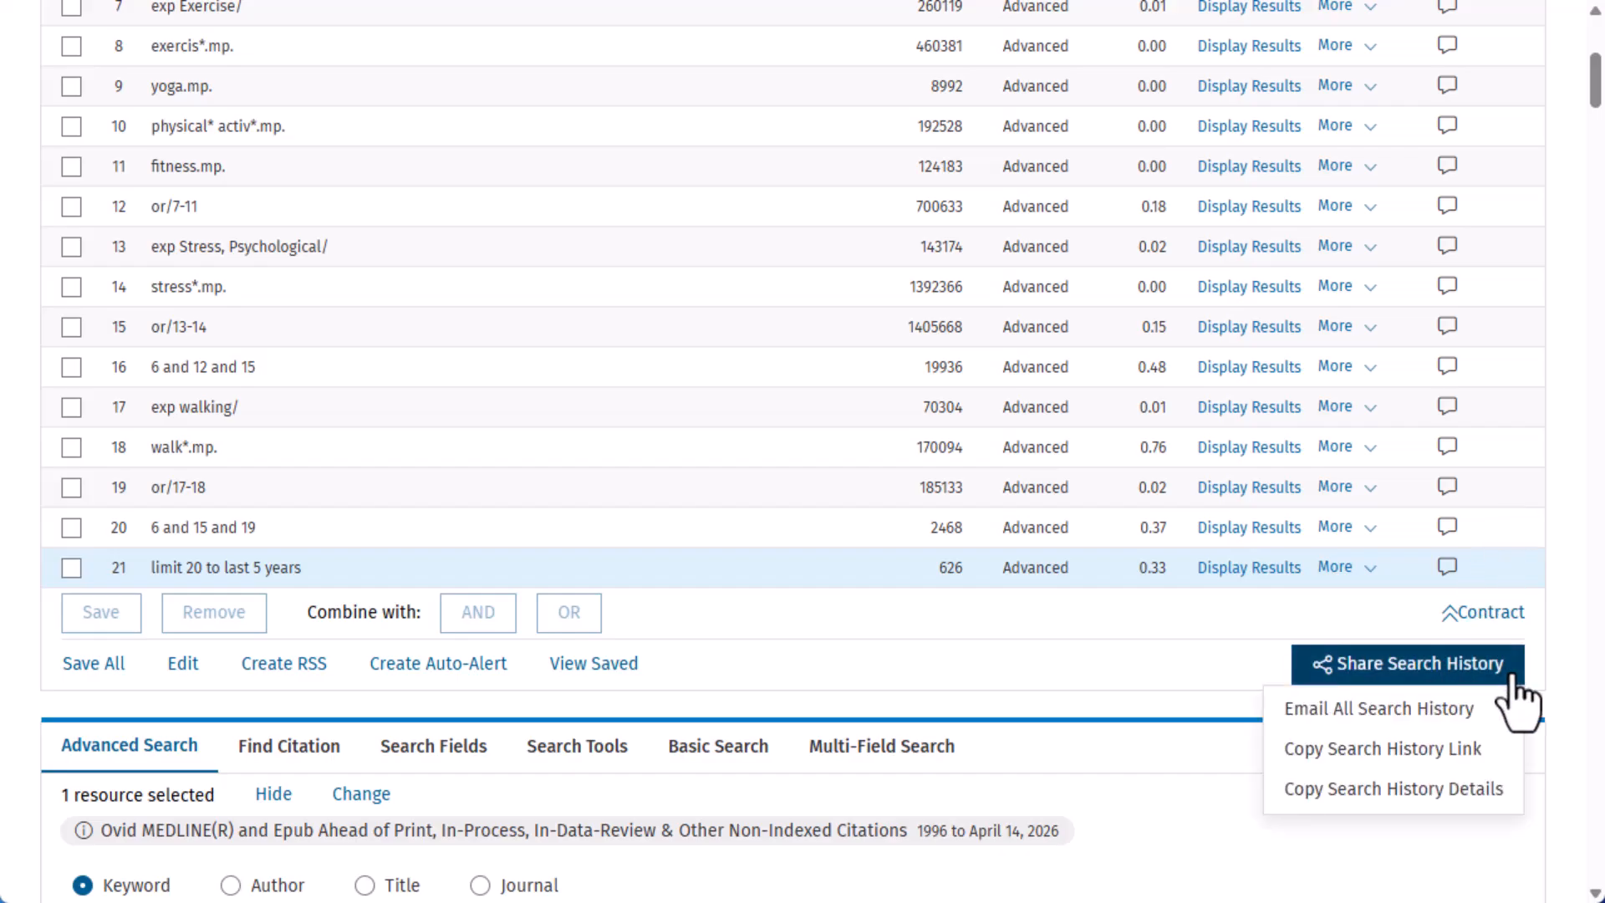